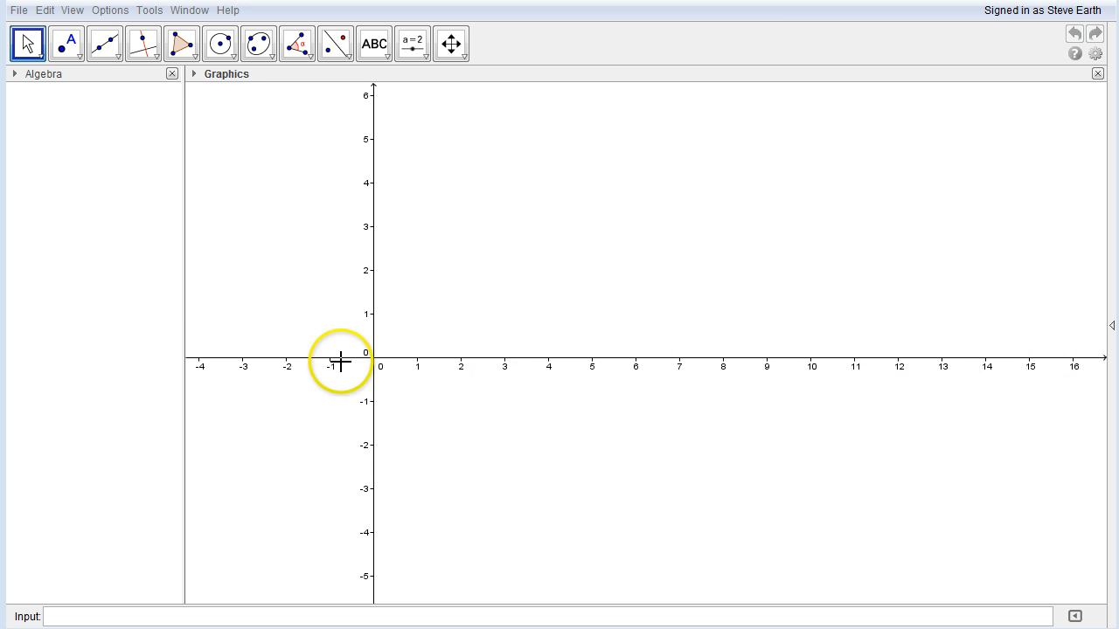
Step: Add a text label reading "monthly commercial time (minutes)" in the first quadrant of the graphics view
click(524, 373)
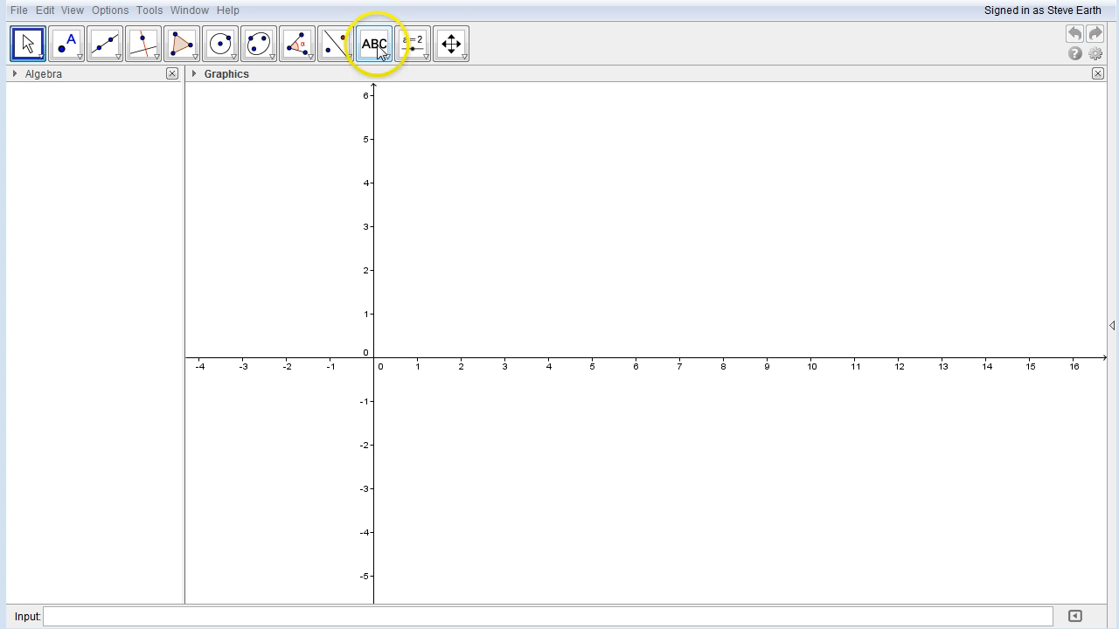
click(378, 46)
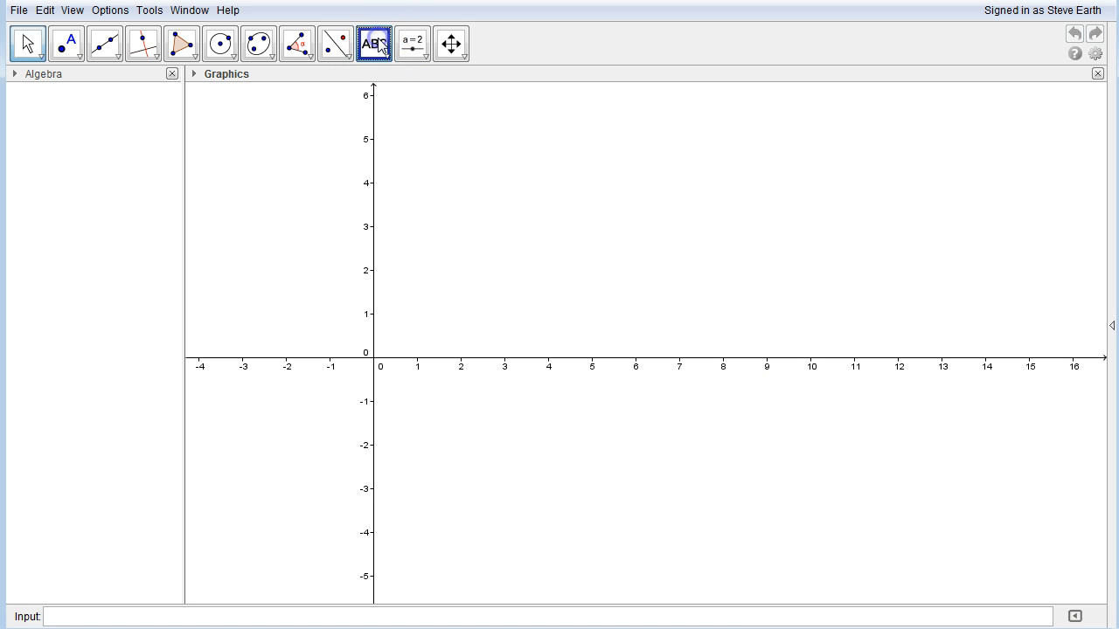
click(385, 51)
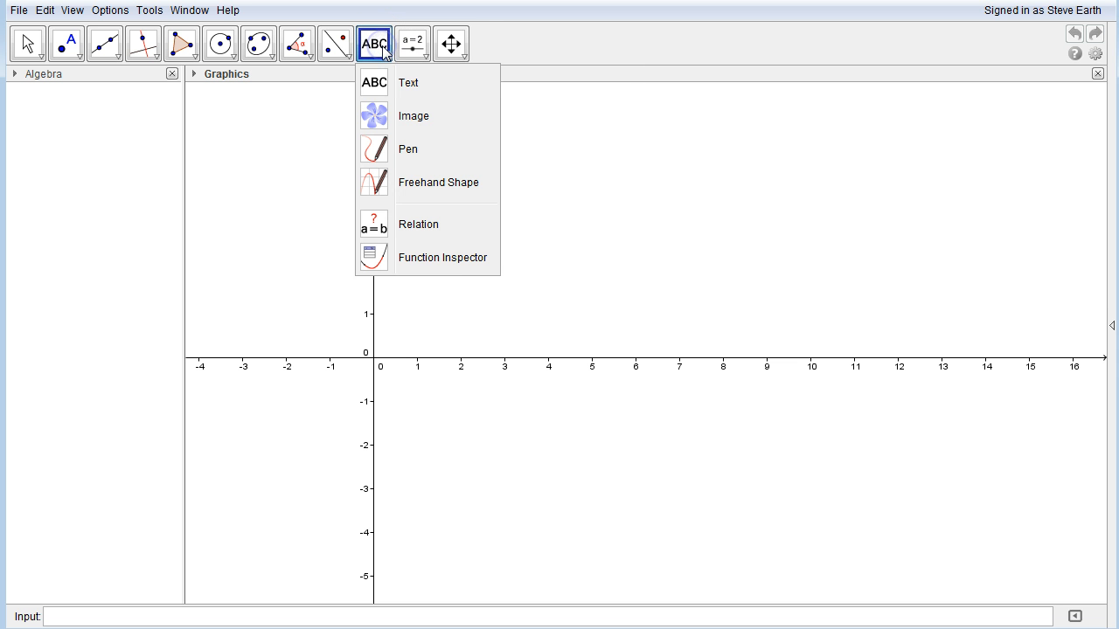
click(411, 84)
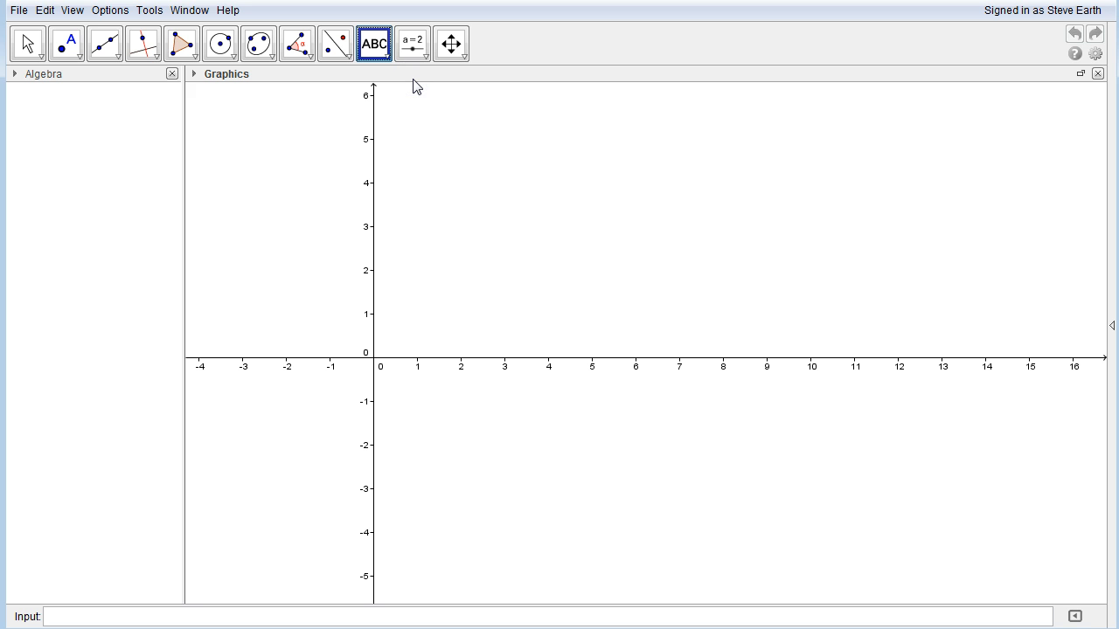
click(481, 236)
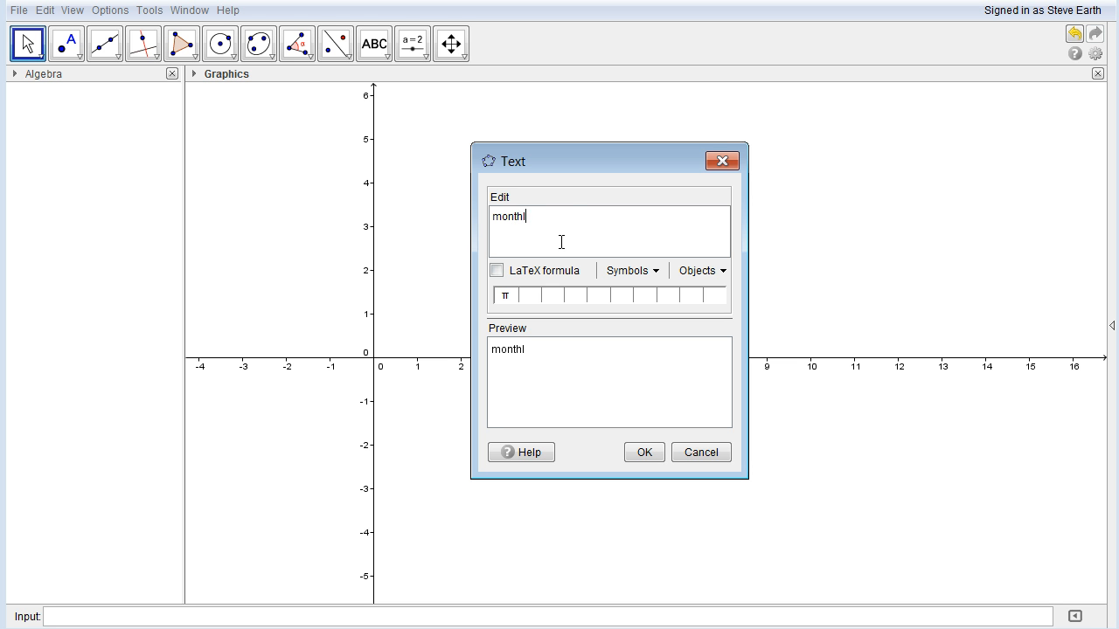
text(ommercial time (minutes)
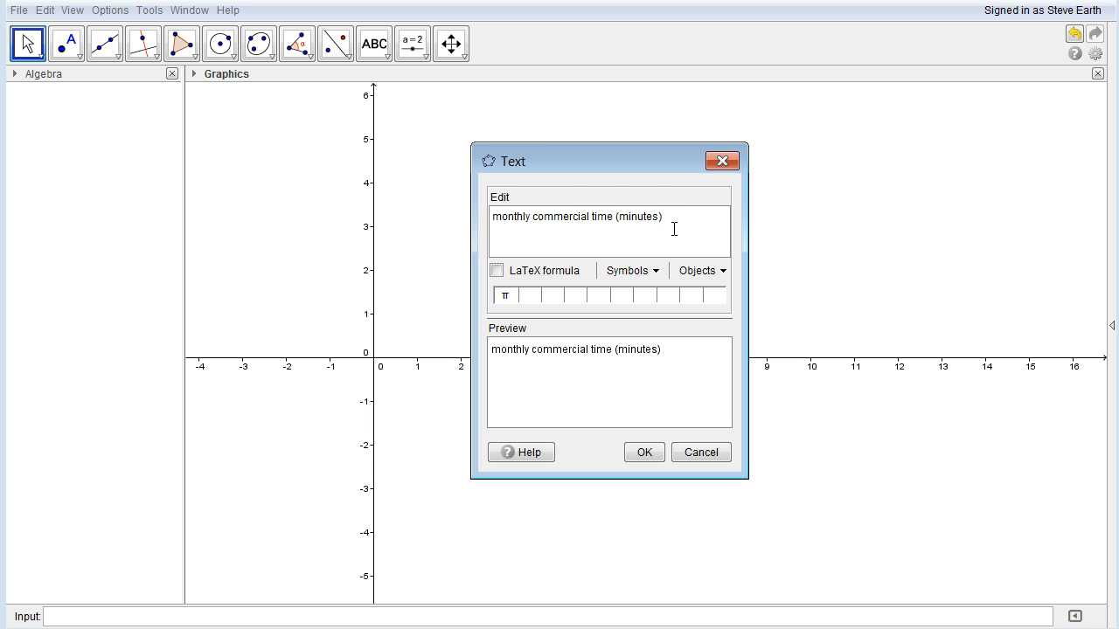
click(599, 211)
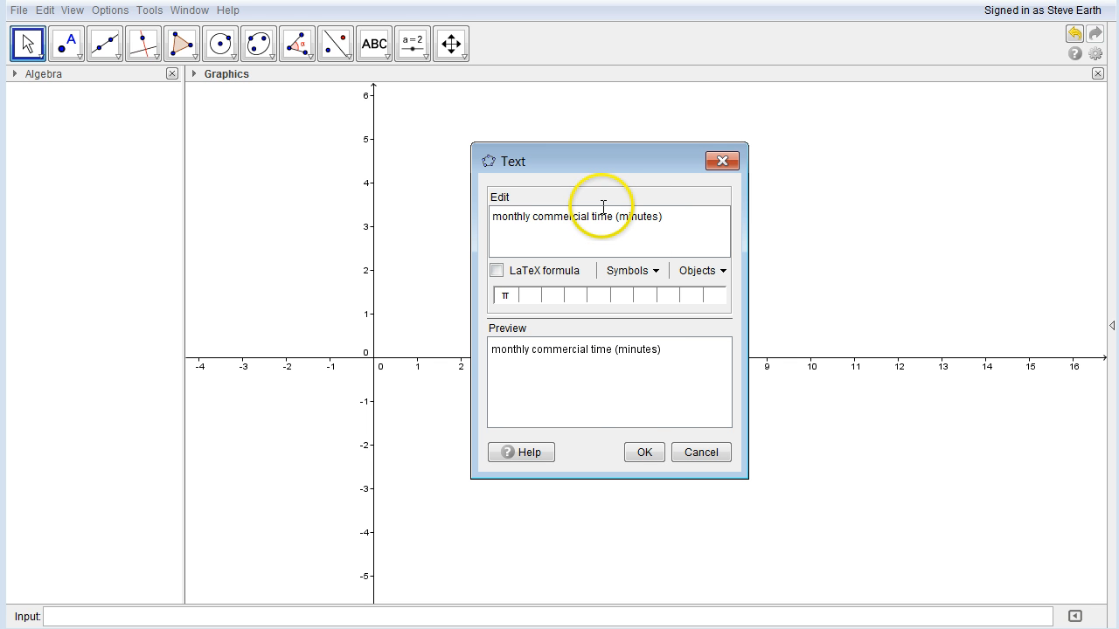
click(654, 454)
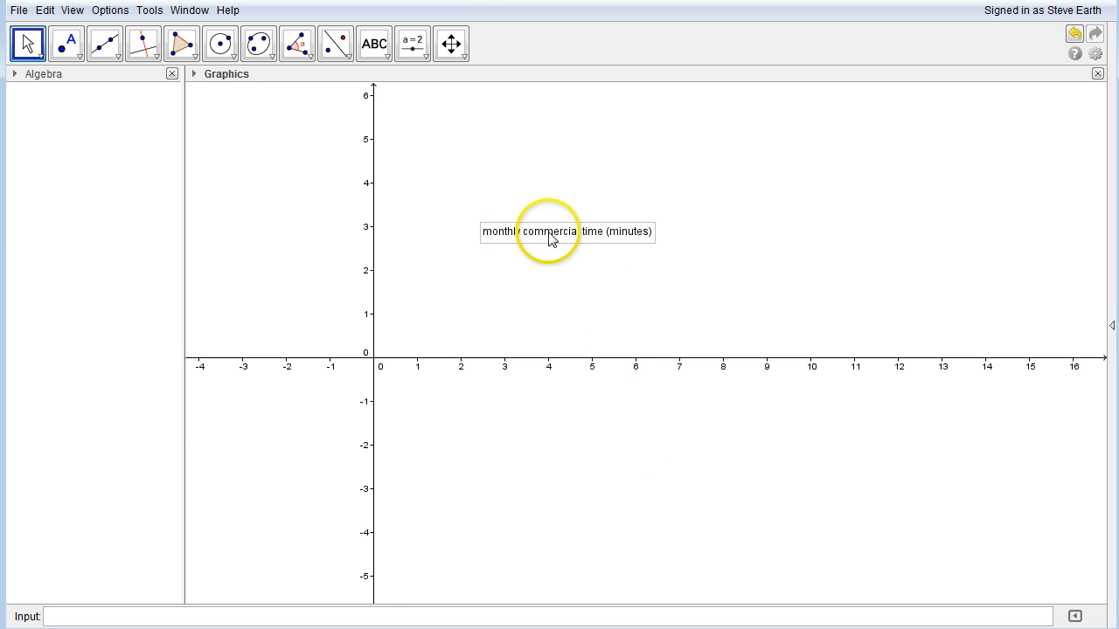
Step: Move the commercial time label below the x-axis, spanning roughly x = 6.5 to 10.5
mouse_move(549, 235)
mouse_down()
mouse_move(600, 323)
mouse_move(740, 299)
mouse_move(787, 341)
mouse_move(782, 276)
mouse_up()
drag(761, 295, 725, 386)
click(808, 323)
drag(809, 323, 762, 423)
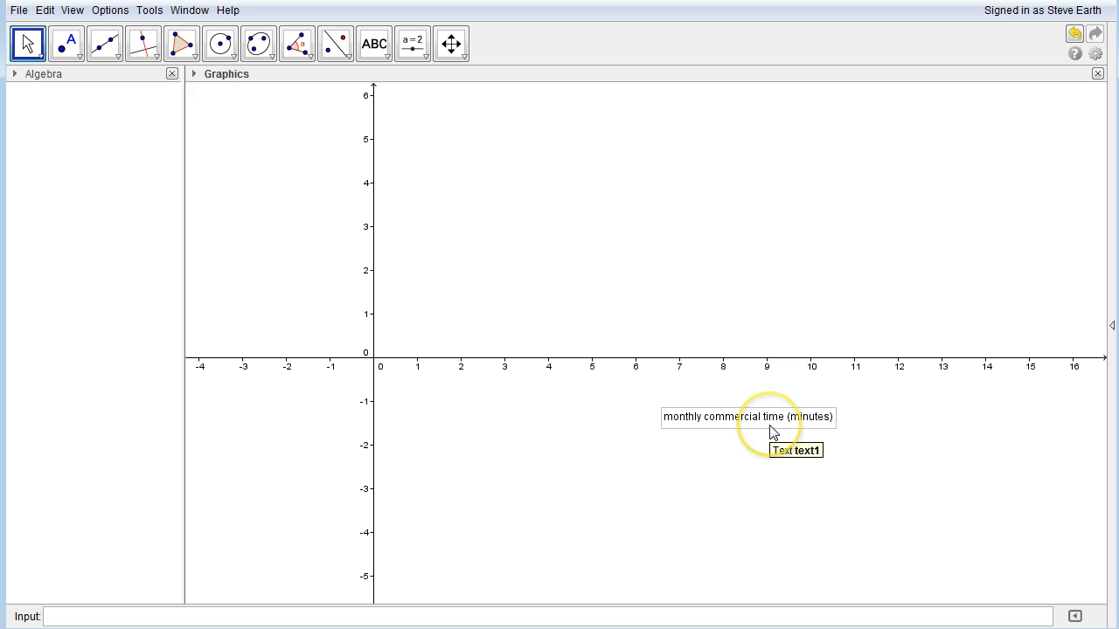
Step: Set the commercial time label's font size to Large and shift it slightly toward the y-axis and down
click(767, 418)
right_click(768, 420)
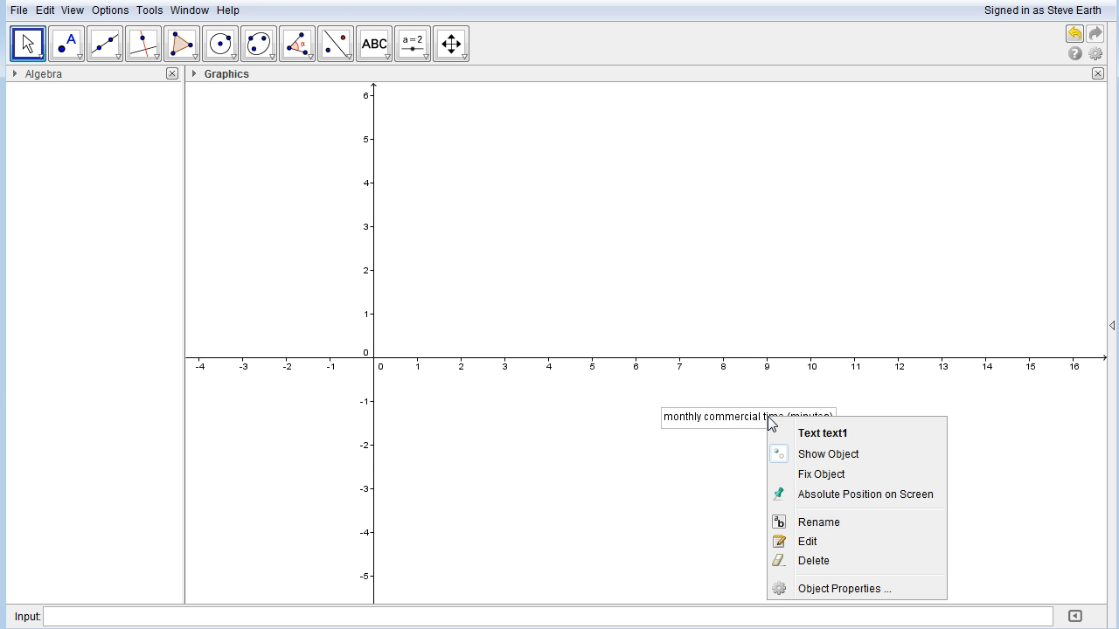
click(831, 589)
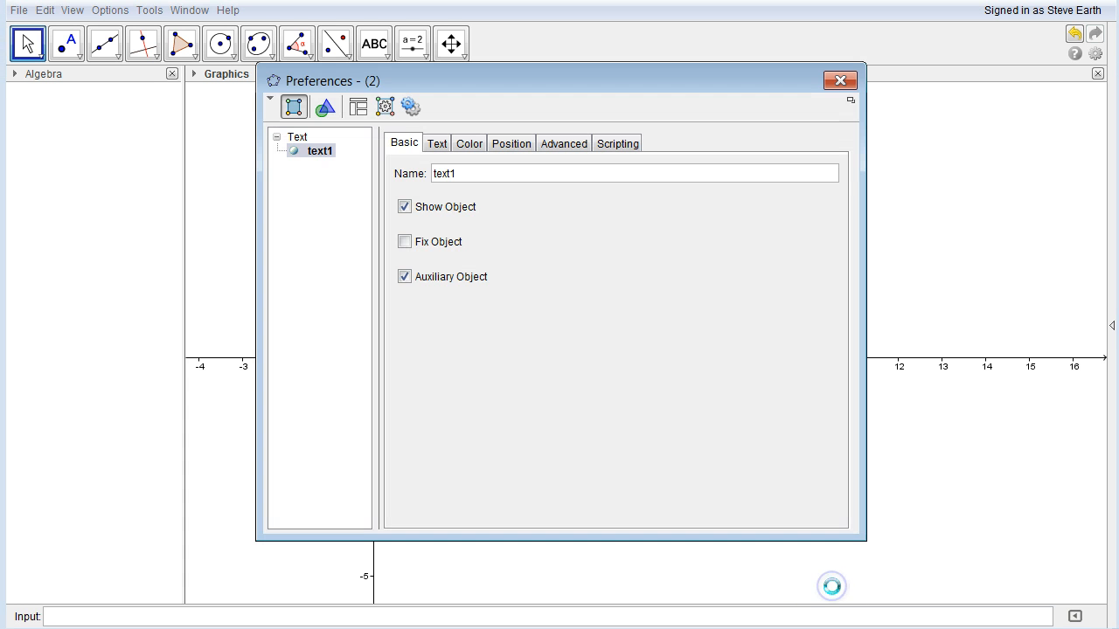
click(437, 144)
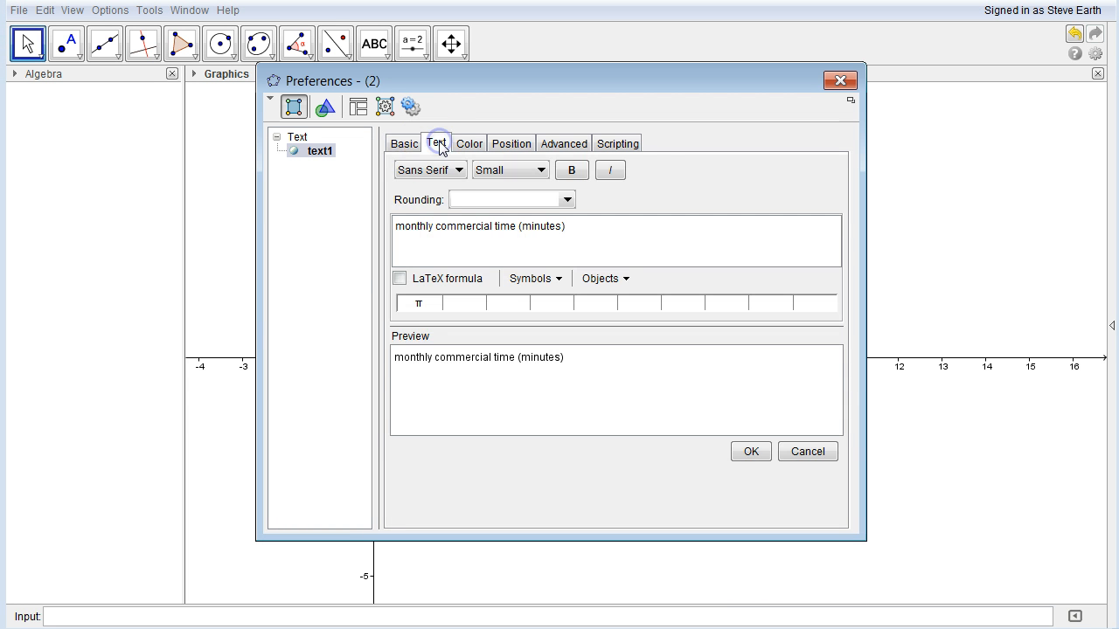
click(542, 171)
click(512, 251)
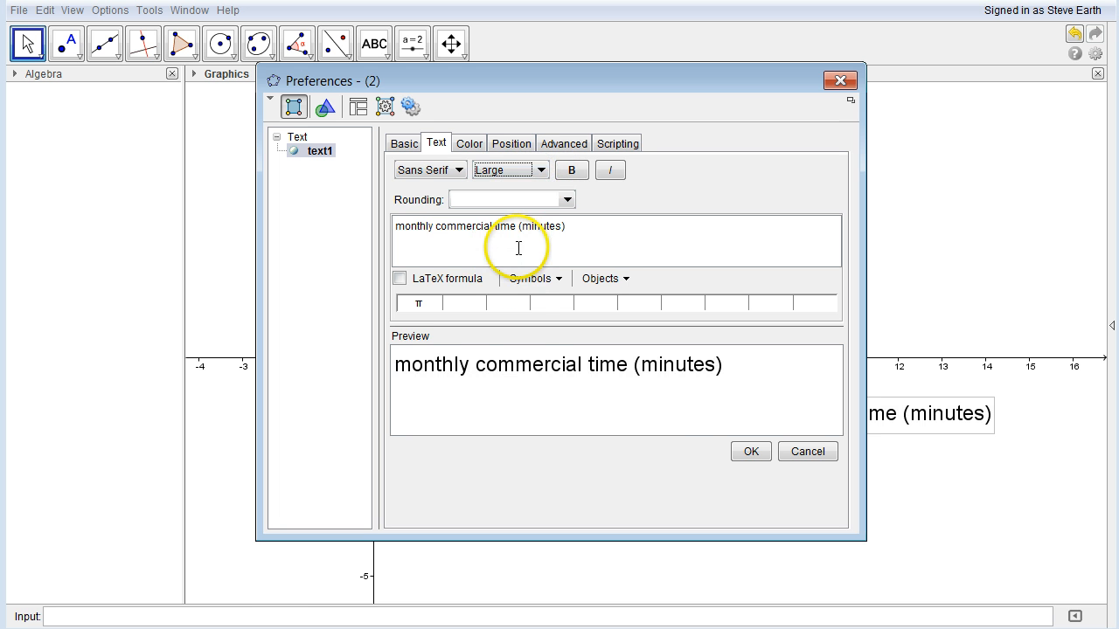
click(750, 452)
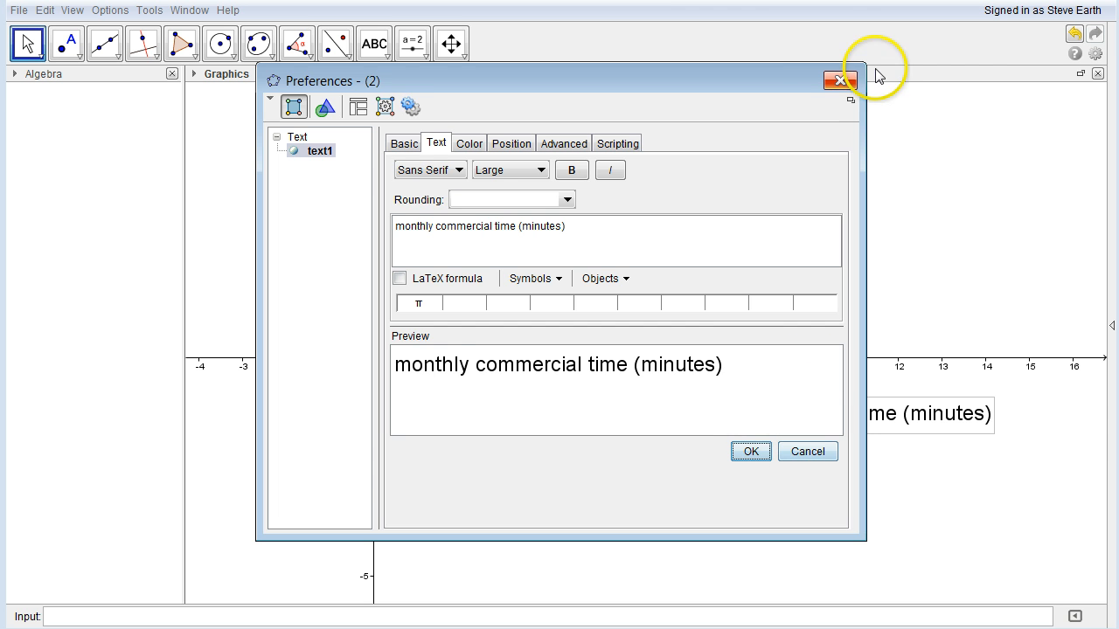
click(841, 81)
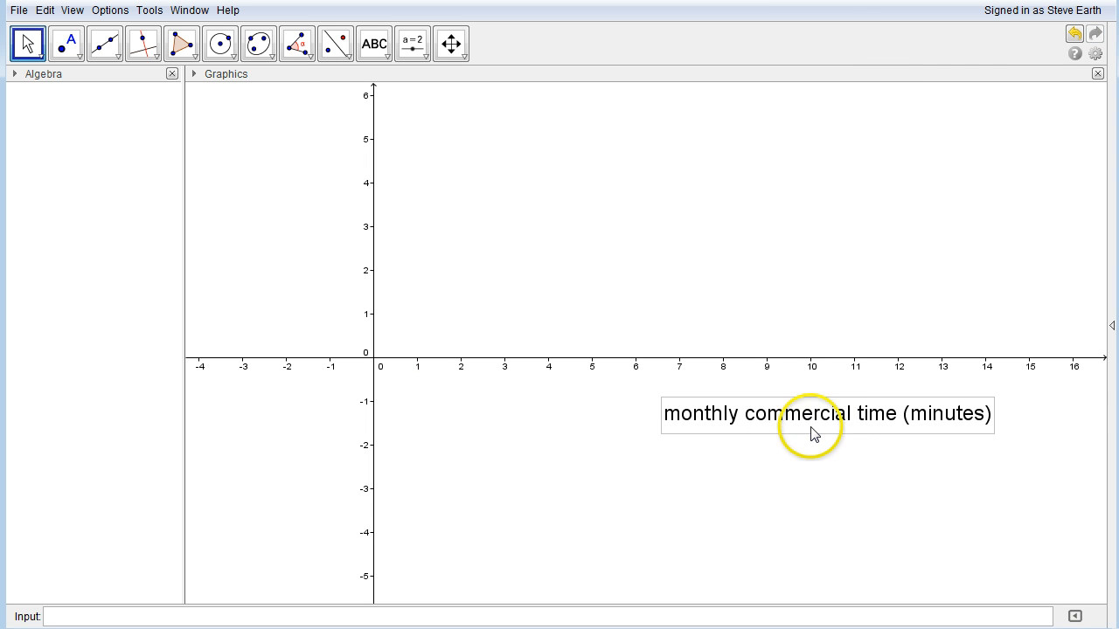
drag(836, 446, 756, 431)
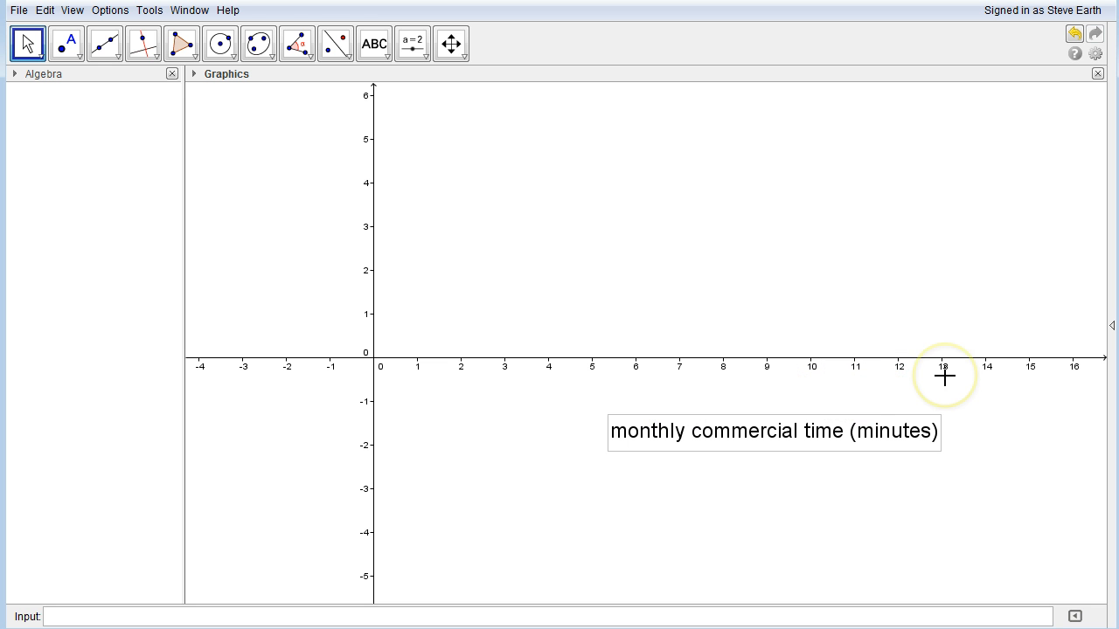
Step: Shift the graphics view slightly and compress the x-axis scale so the positive side extends to about 70
click(450, 46)
click(448, 48)
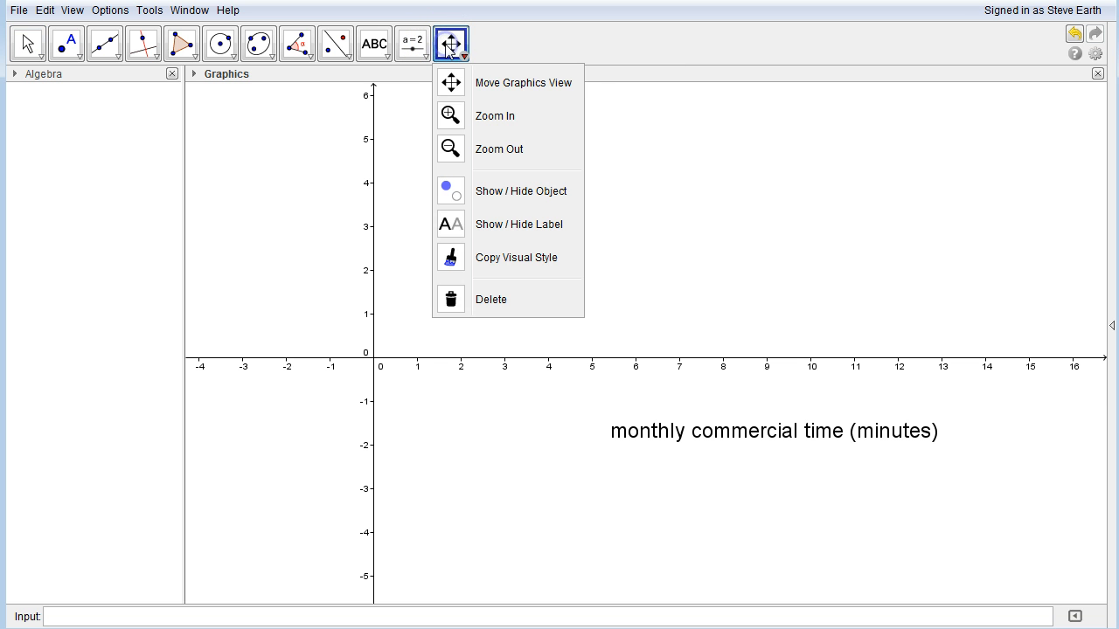
click(468, 84)
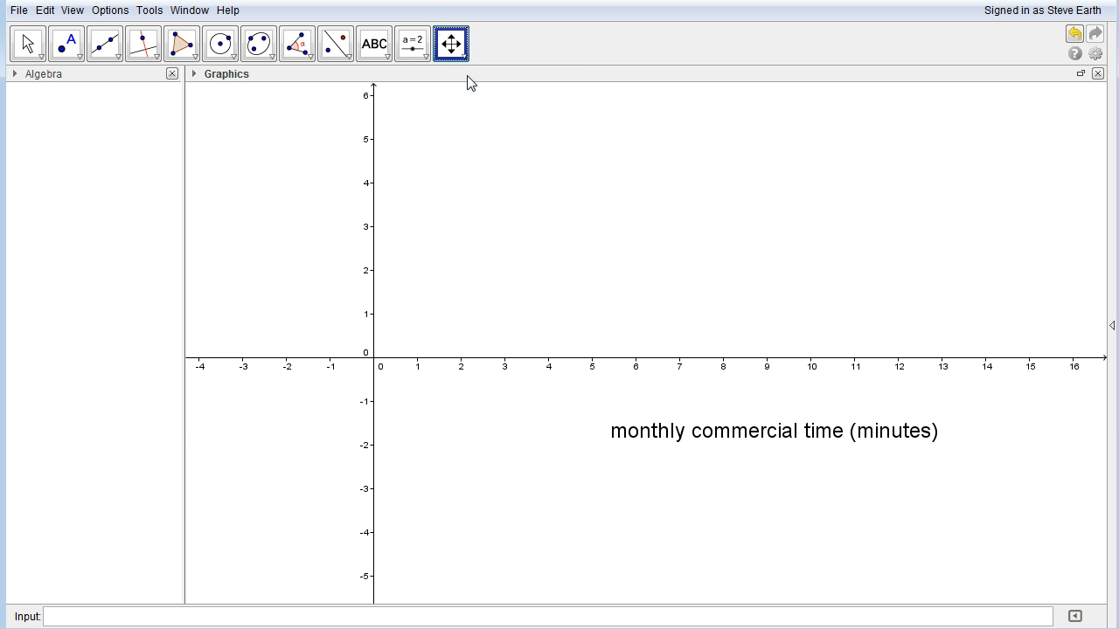
drag(702, 230, 667, 242)
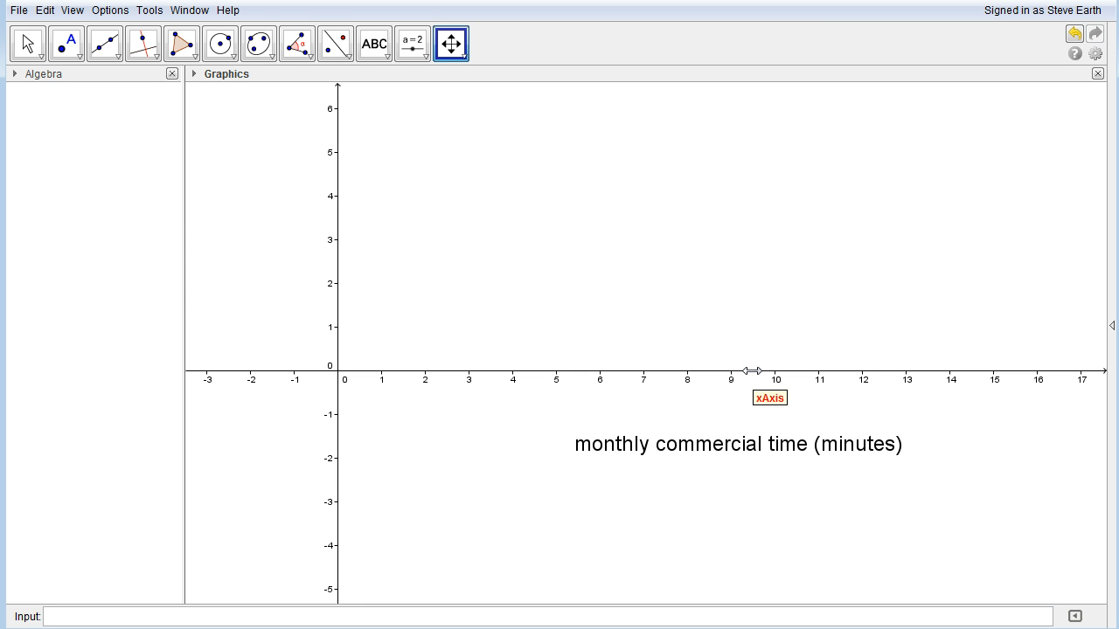
drag(753, 371, 436, 391)
click(548, 327)
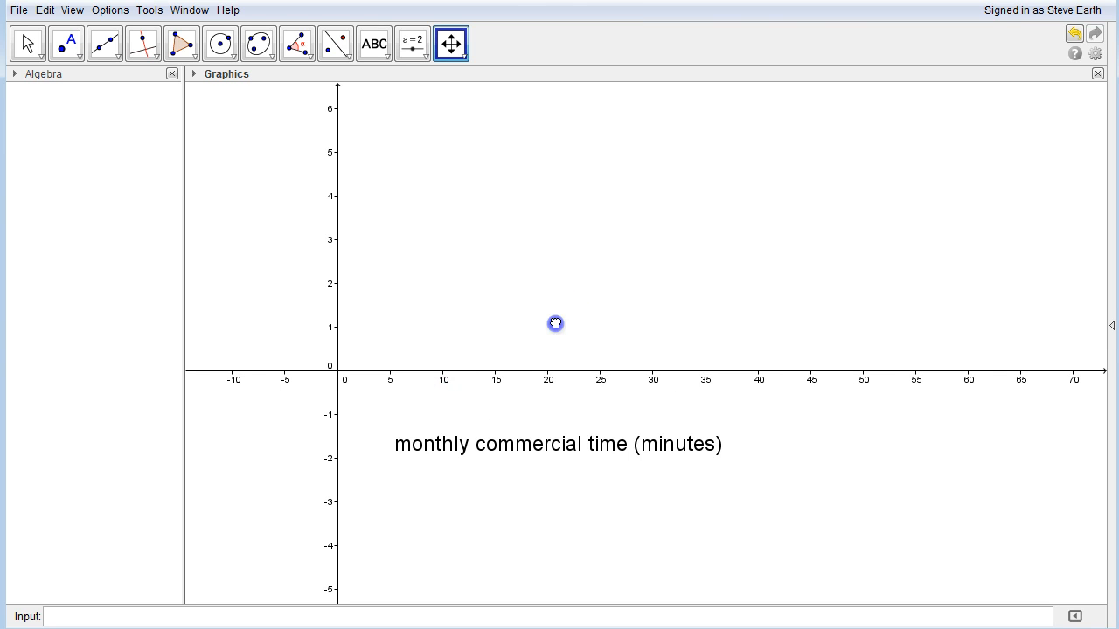
click(391, 391)
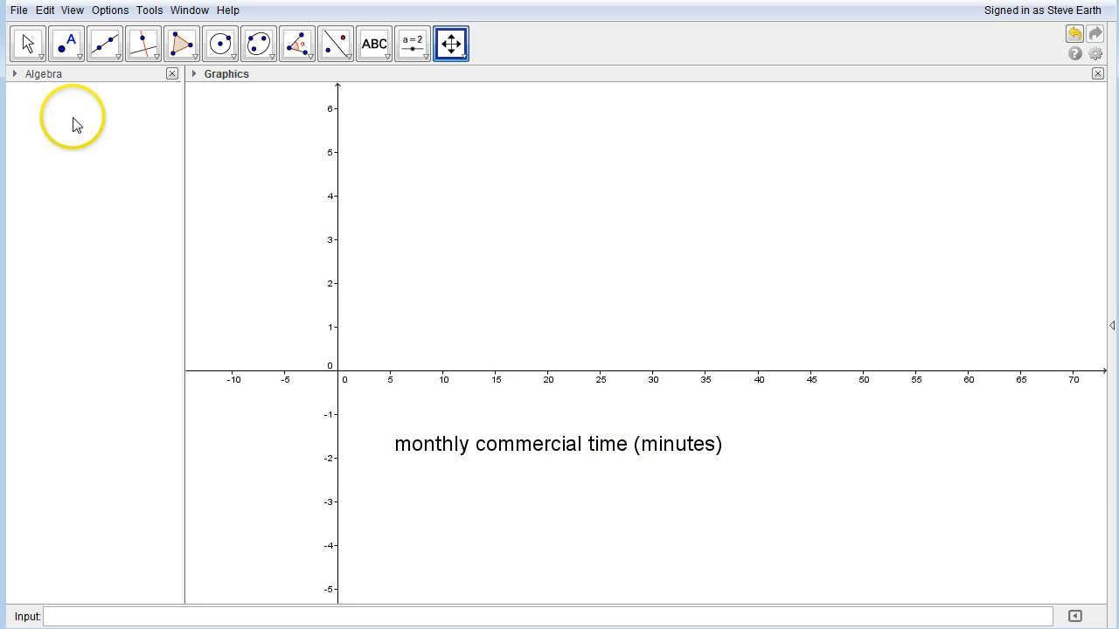
Step: Move the commercial time label along the x-axis so it spans roughly x = 25 to 55 below it
click(26, 42)
click(612, 450)
drag(612, 451, 814, 445)
click(730, 218)
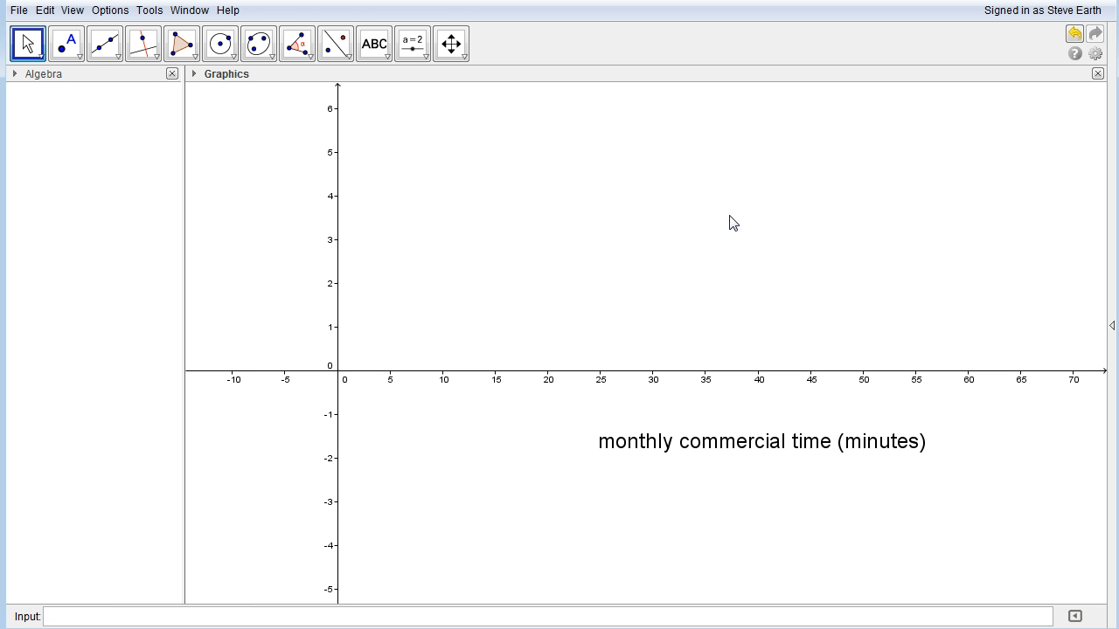
Step: Add a second text label reading "monthly business (customers)" above the x-axis, starting near x = 11, y = 3
click(382, 48)
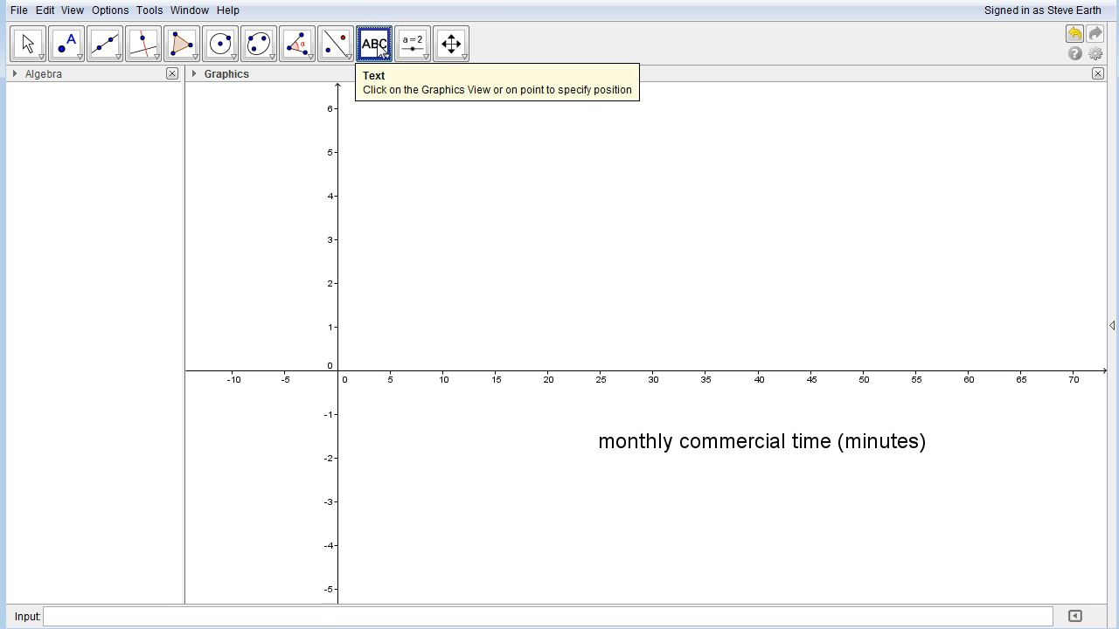
click(382, 48)
click(379, 82)
click(456, 240)
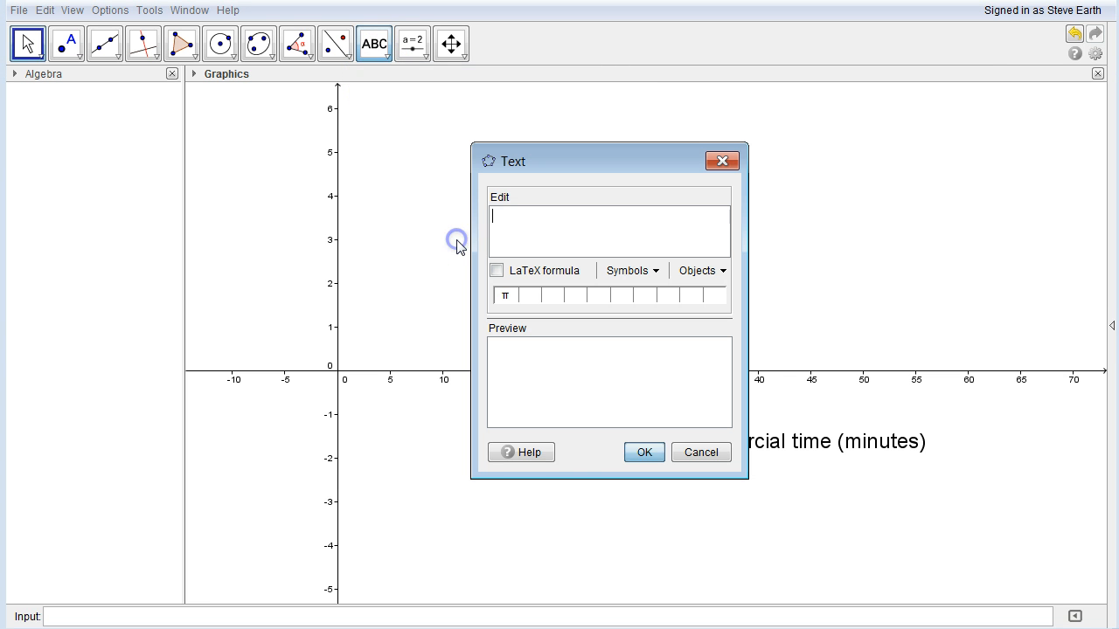
text(monthly business (customers)
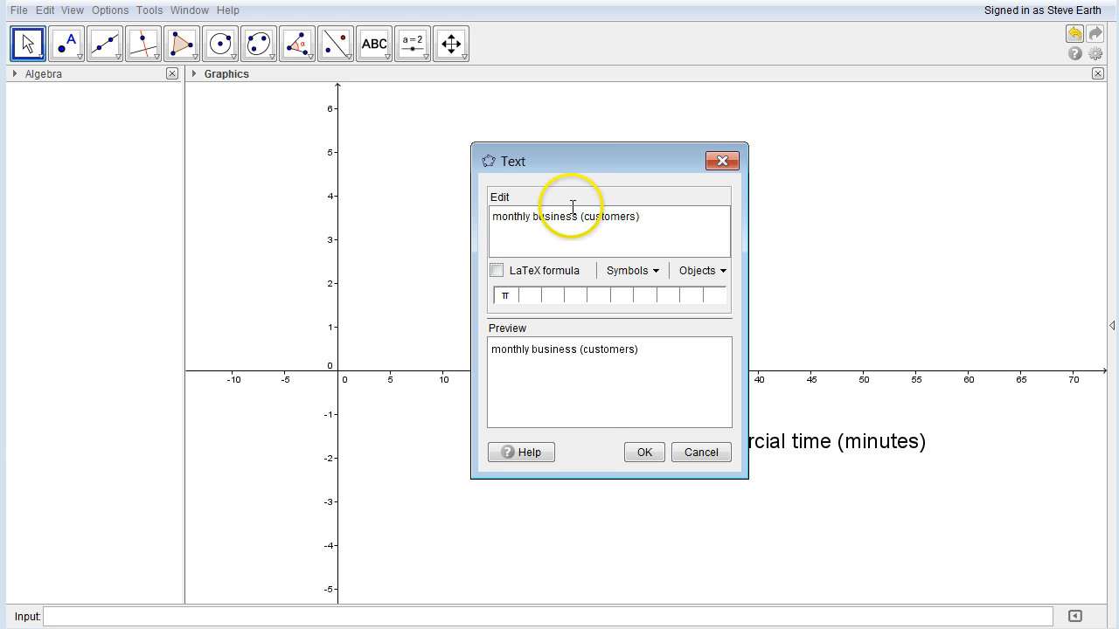
click(645, 452)
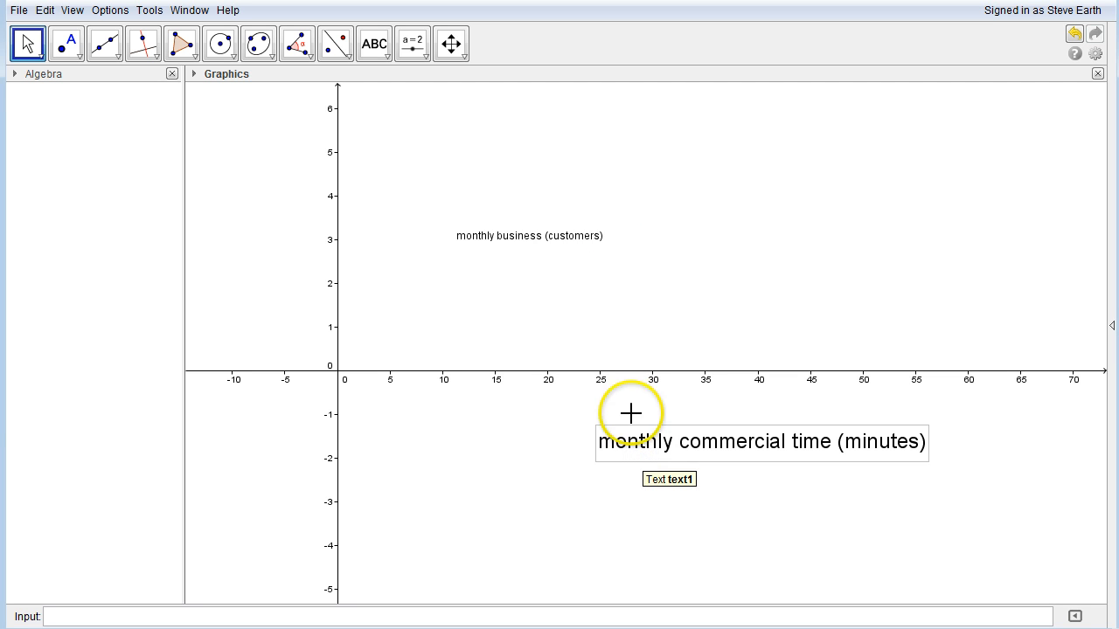
Step: Set the monthly business label's font size to Large and move it down to about y = 2, near the y-axis
right_click(529, 248)
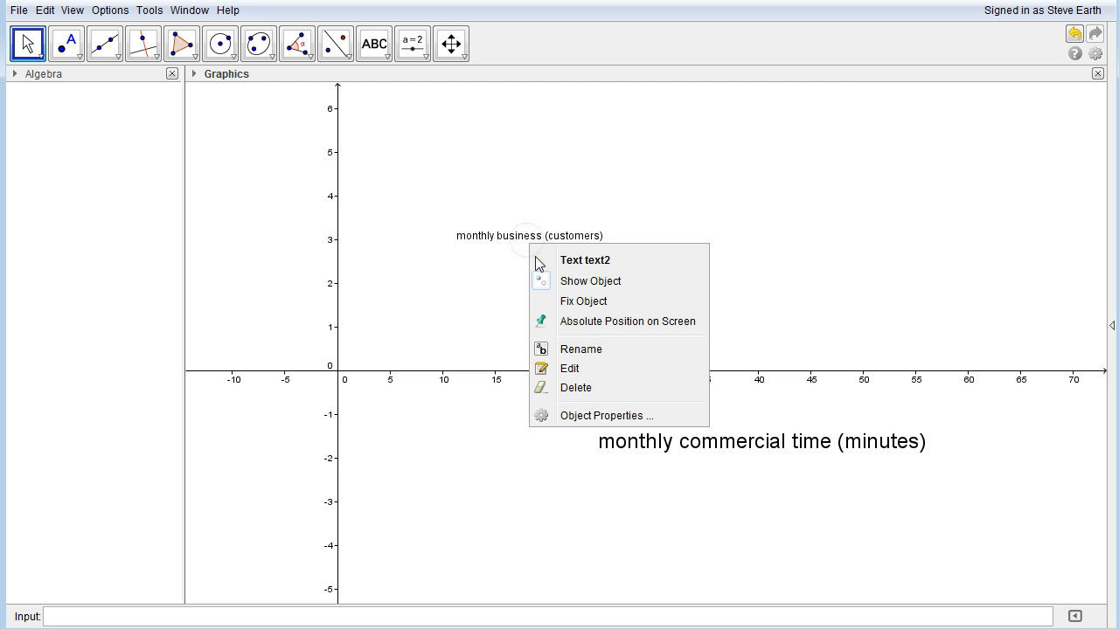
click(592, 419)
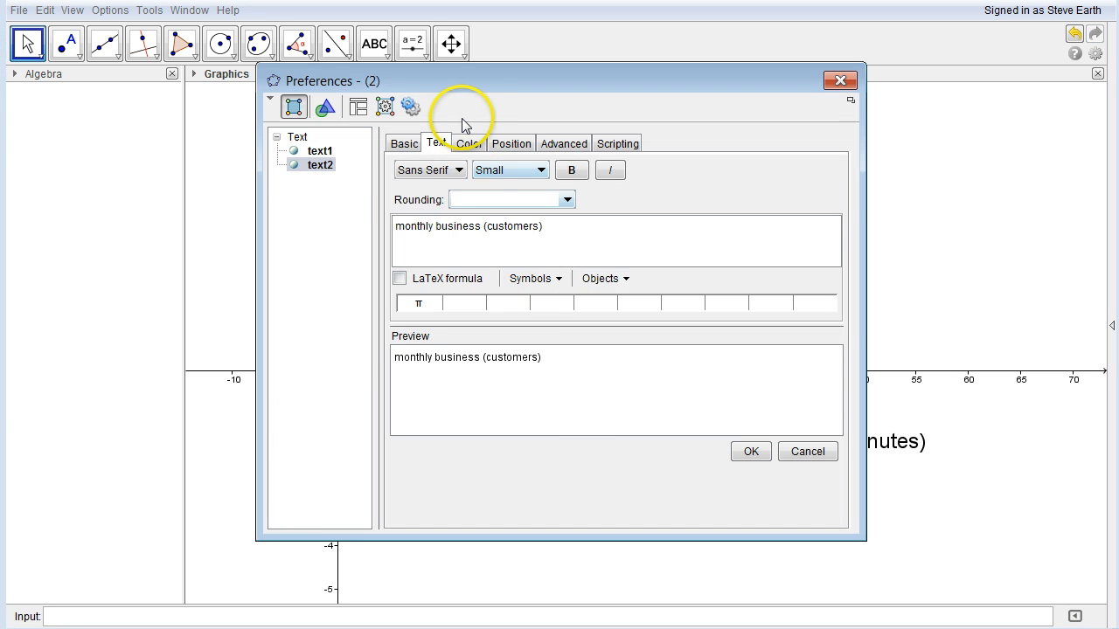
click(539, 172)
click(493, 251)
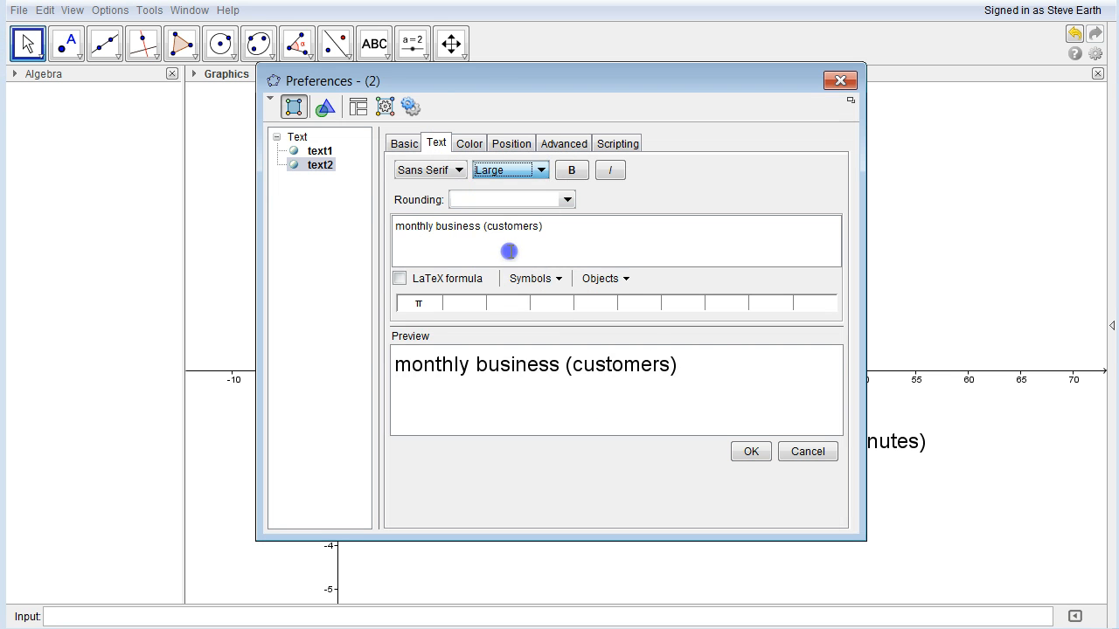
click(738, 448)
click(838, 81)
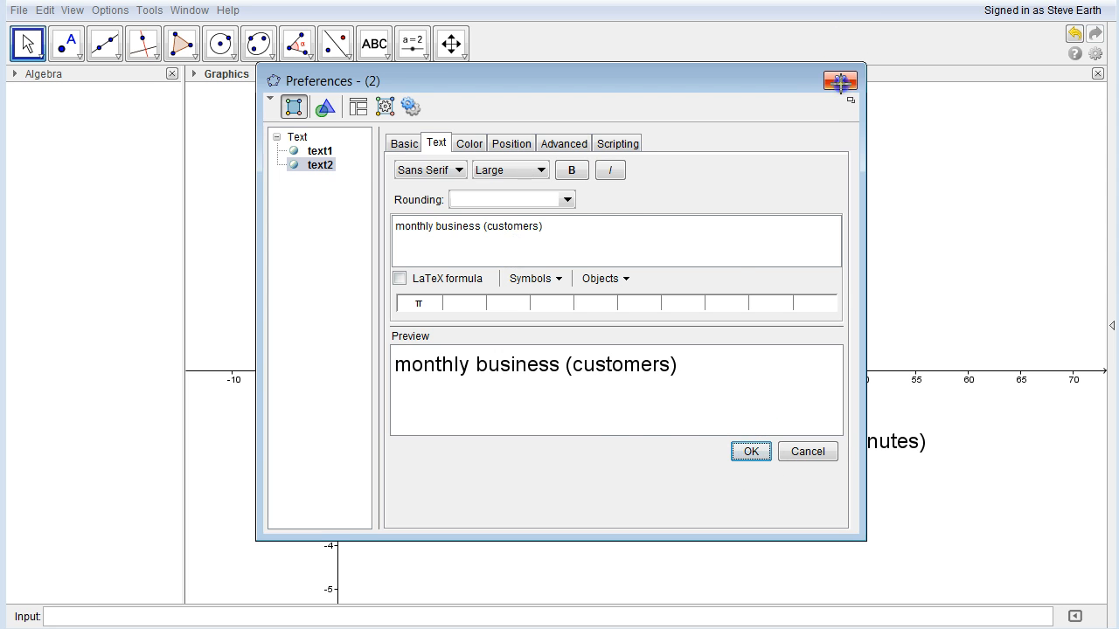
click(782, 132)
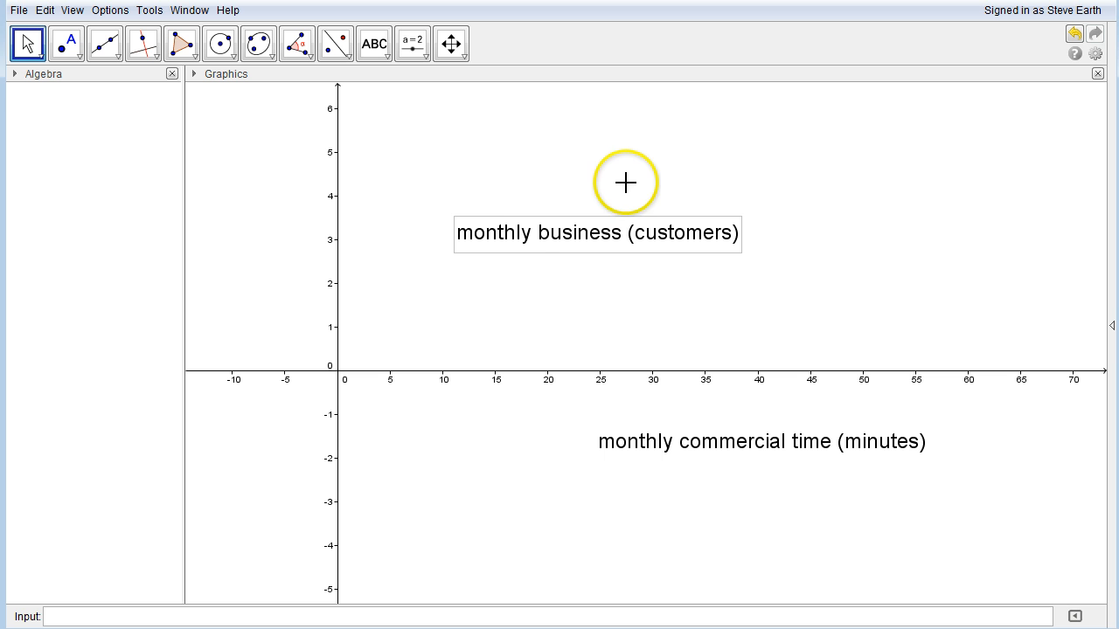
drag(506, 236, 530, 277)
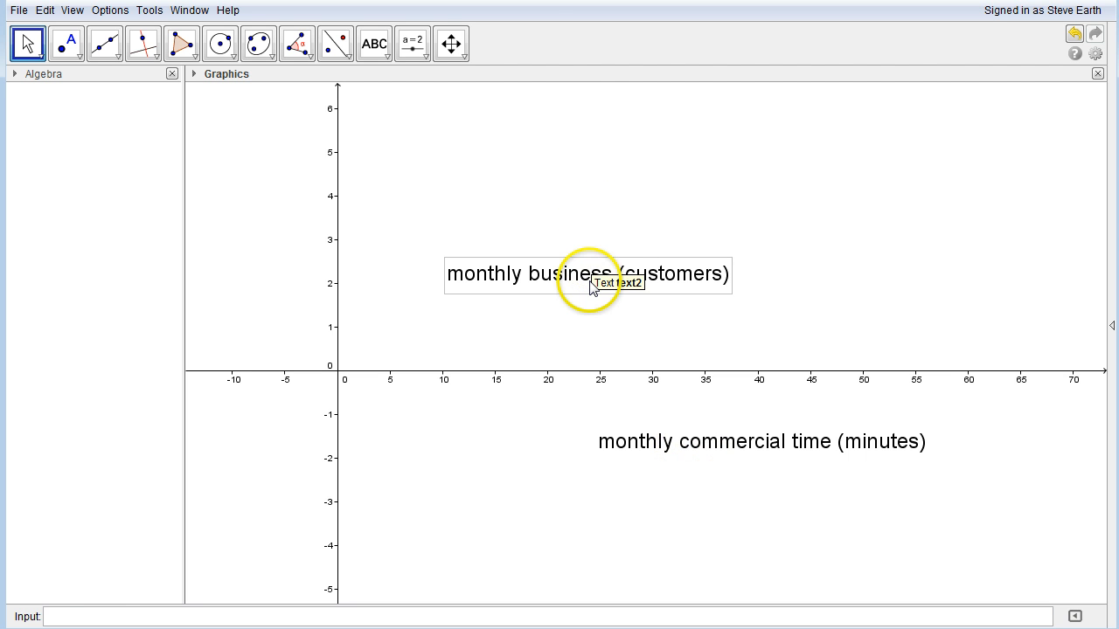
Step: Enter a rotatetext command for the monthly business label, text2, with an angle of 90
click(100, 617)
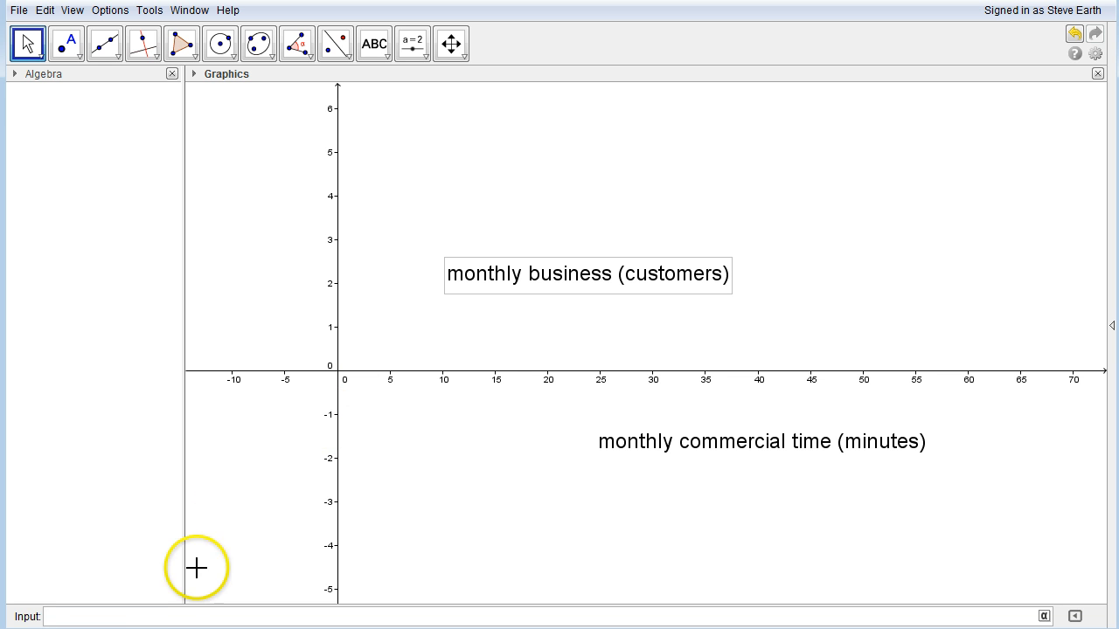
click(156, 615)
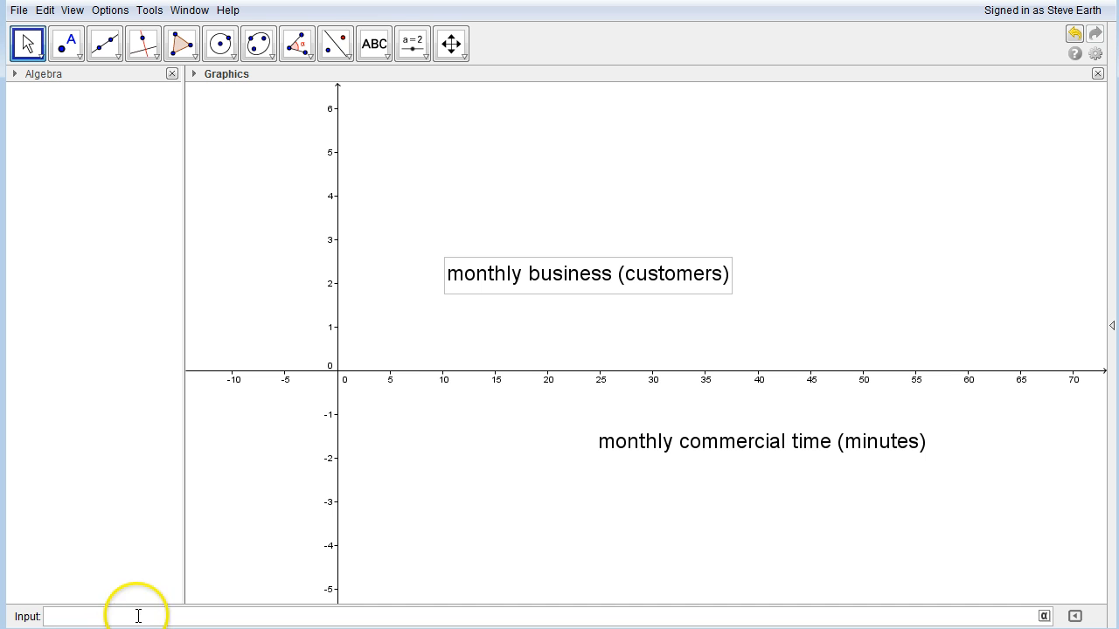
click(139, 616)
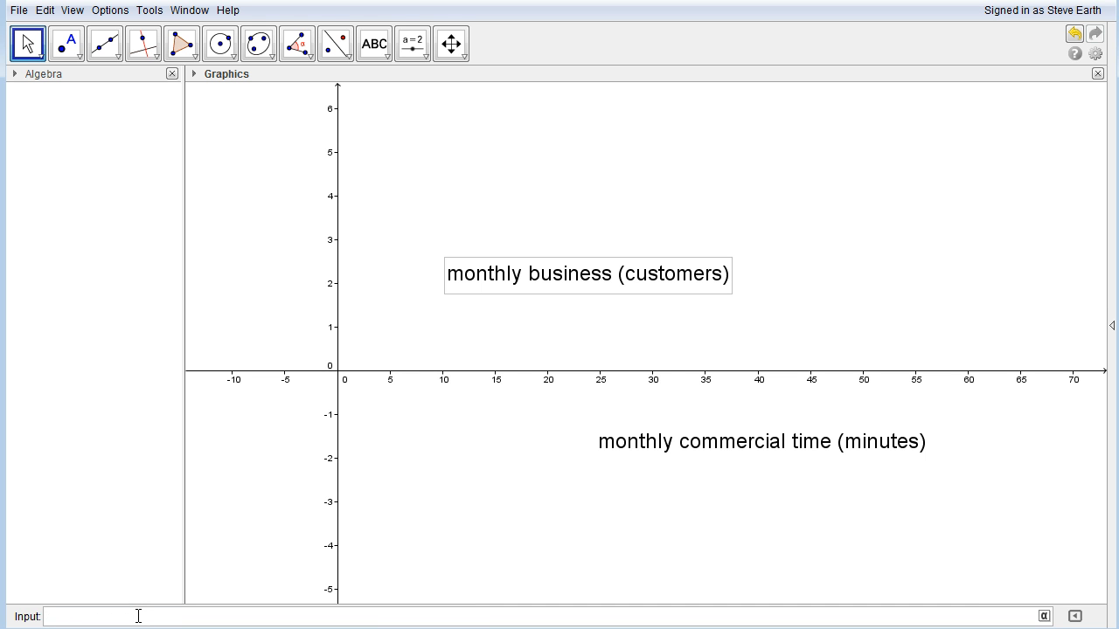
text(rotatetext)
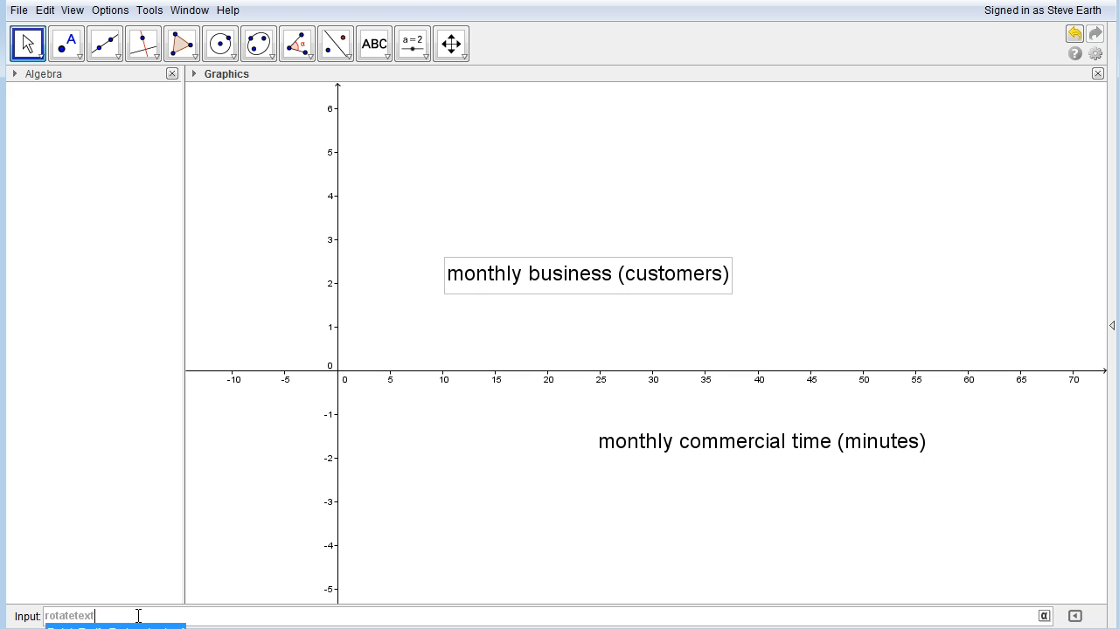
key(Escape)
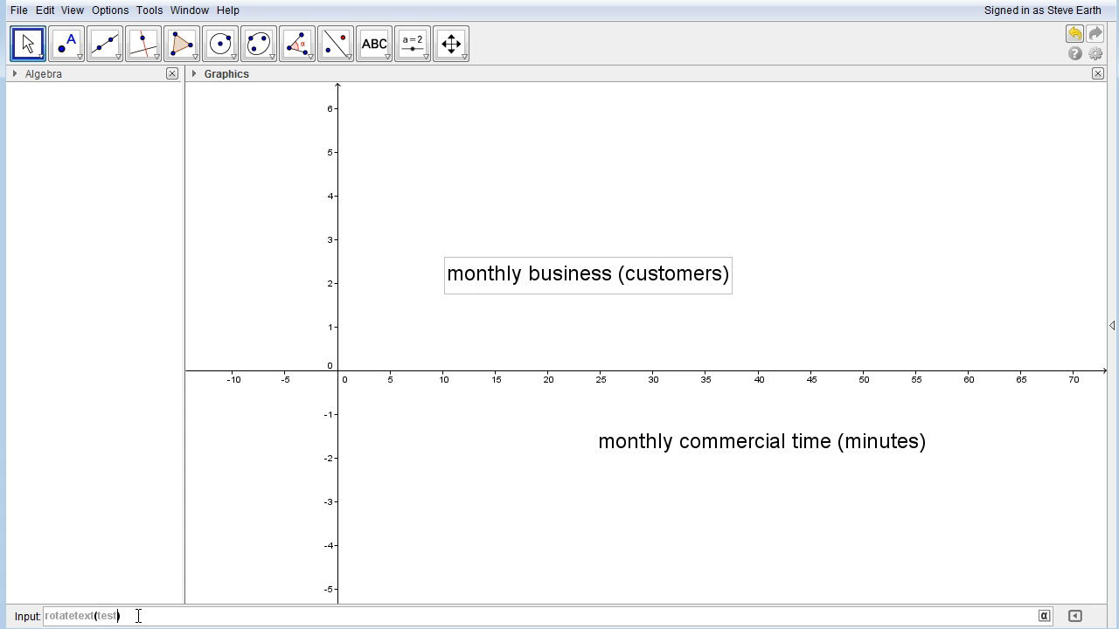
key(BackSpace)
key(BackSpace)
text(x)
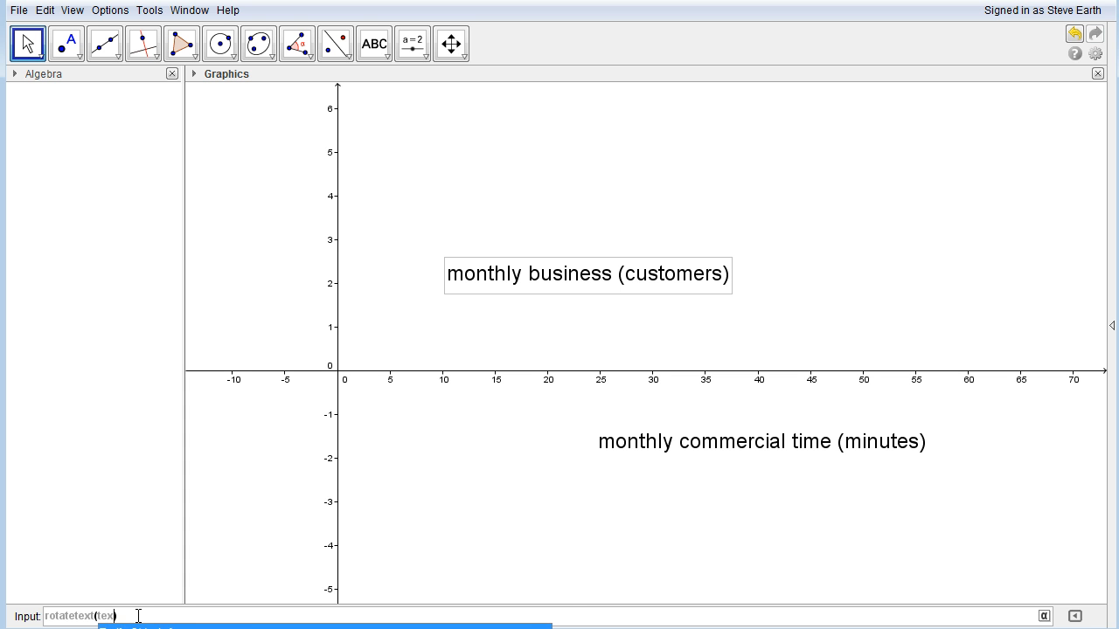
text(t2,90)
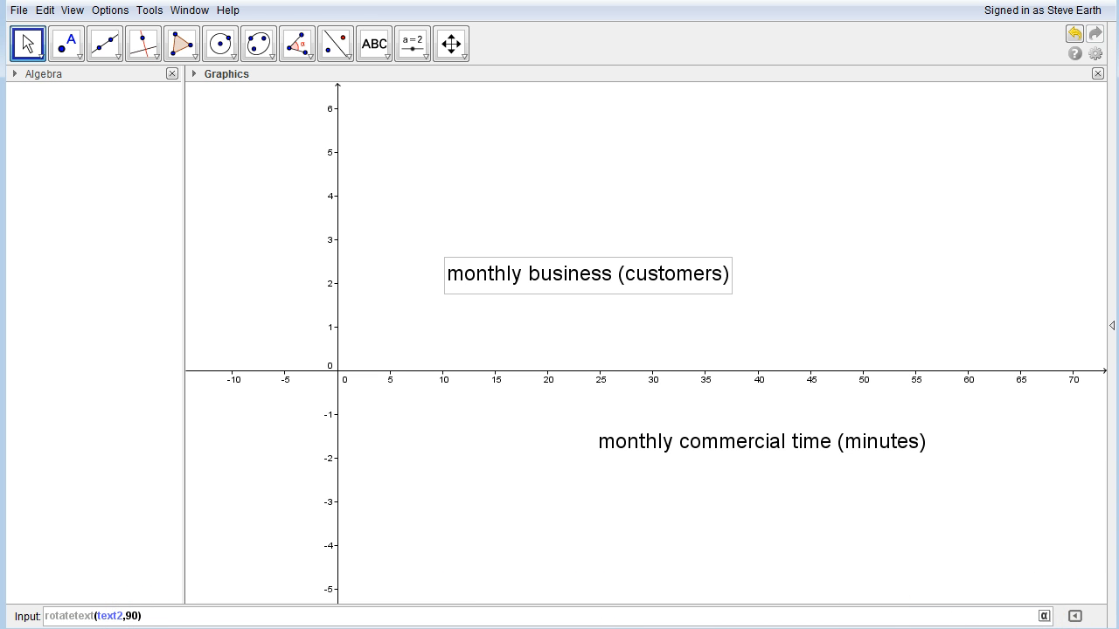
Step: Add the degree symbol to the angle and run rotatetext(text2,90°) to create a vertical copy of the label
click(1043, 617)
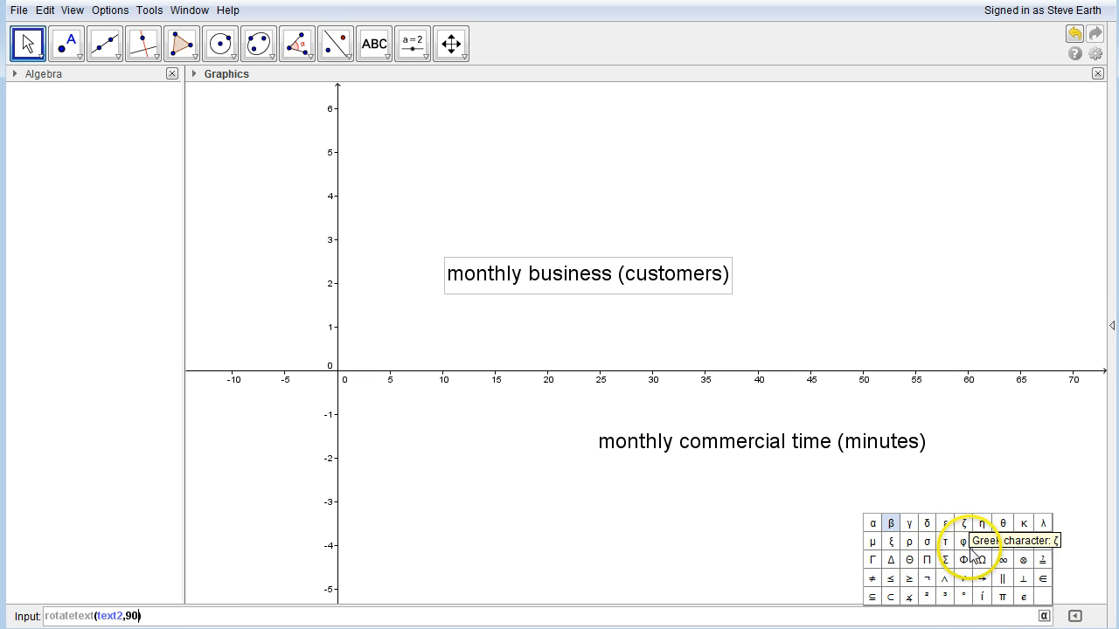
click(962, 597)
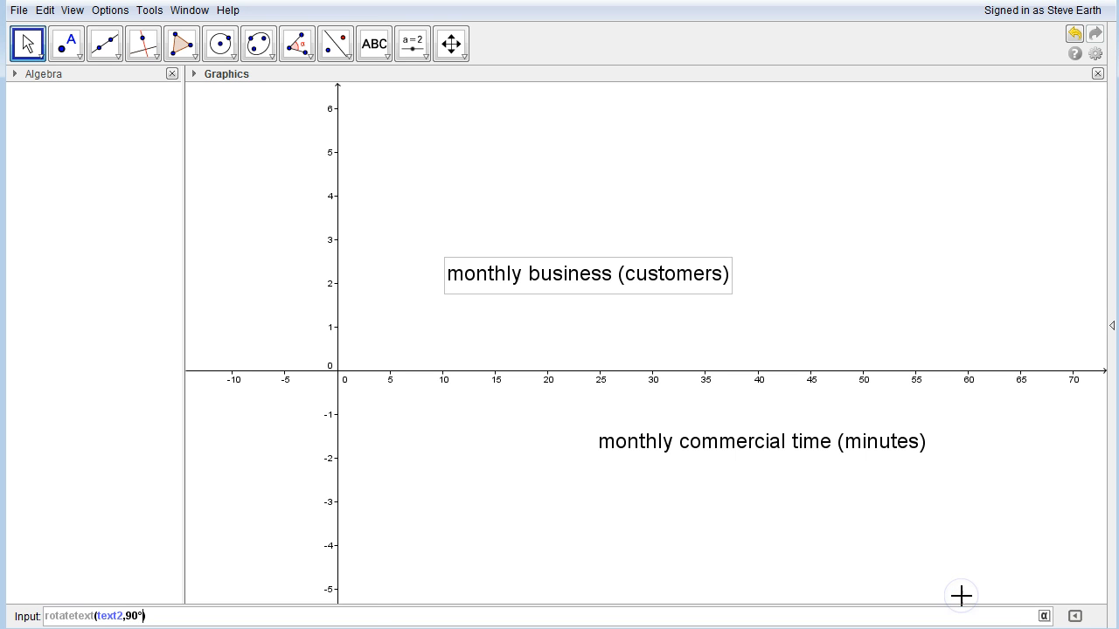
click(140, 616)
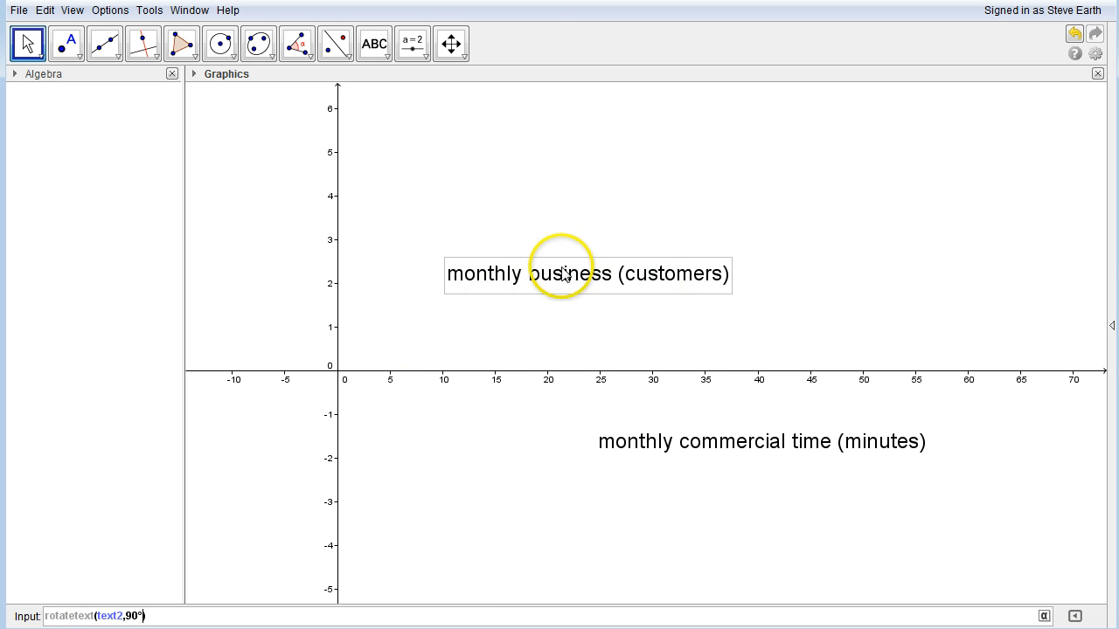
click(156, 617)
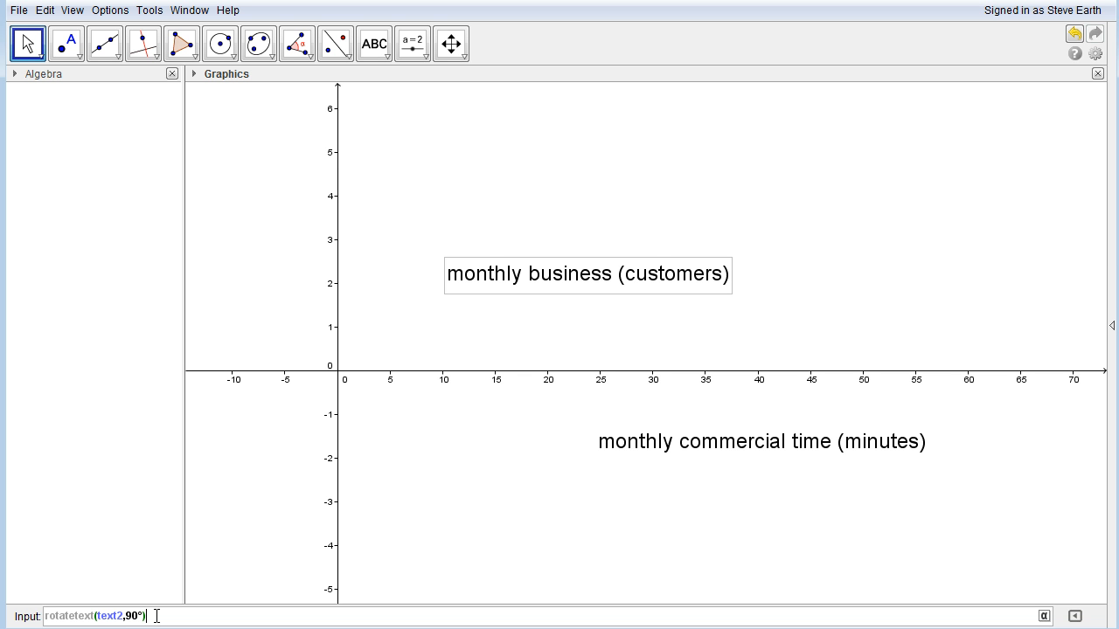
key(Return)
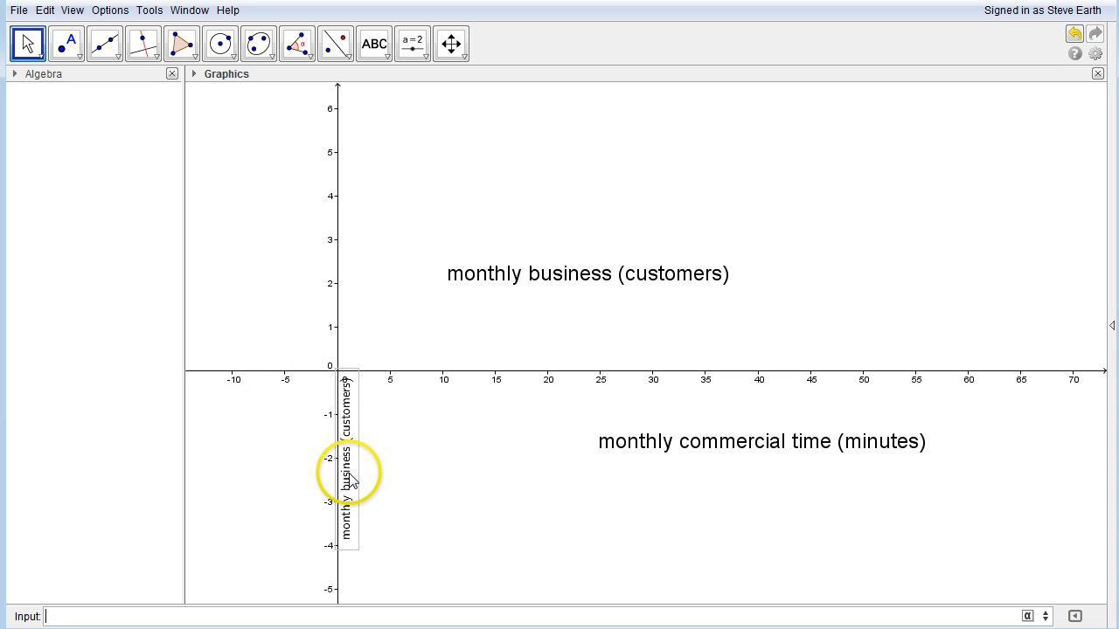
Step: Move the rotated monthly business label beside the y-axis near x = -4, spanning about y = 1 to 5
drag(352, 472, 299, 260)
click(376, 366)
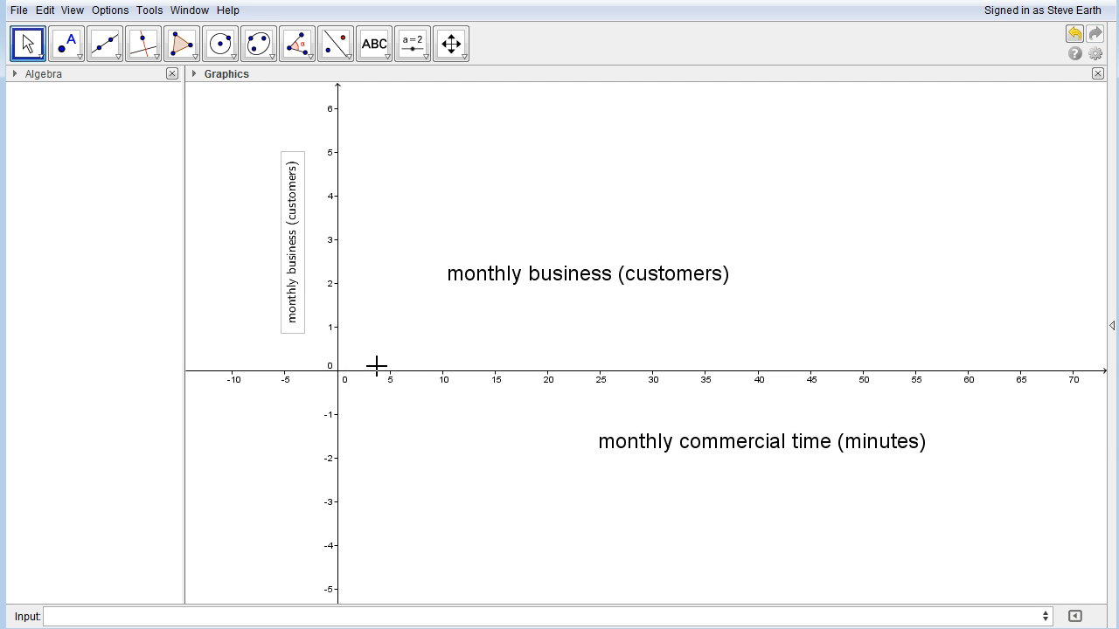
click(310, 315)
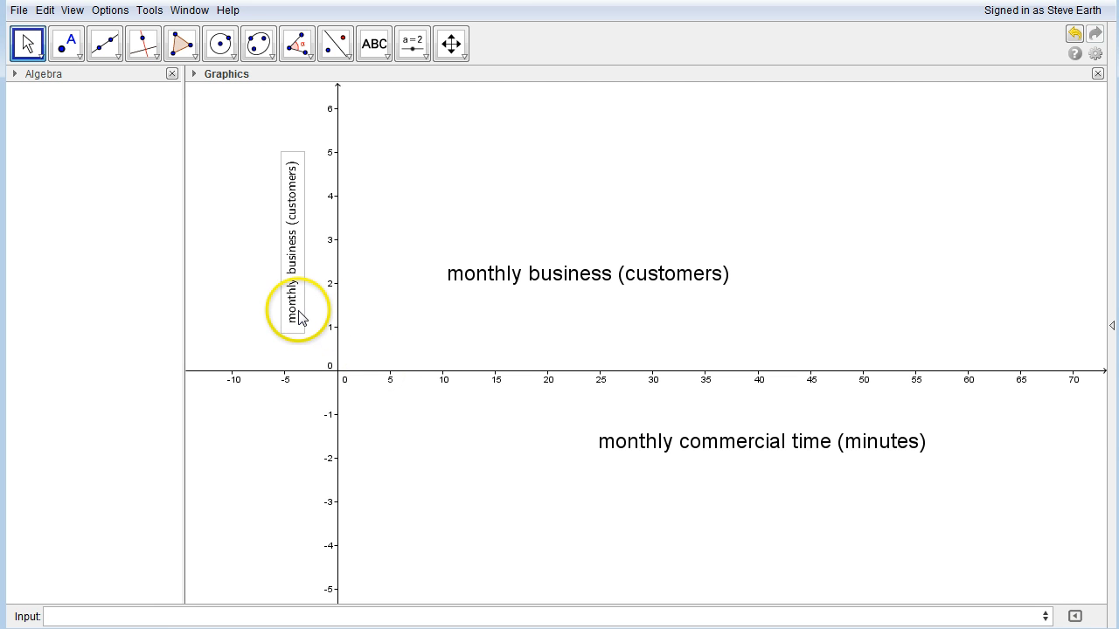
click(446, 285)
click(359, 300)
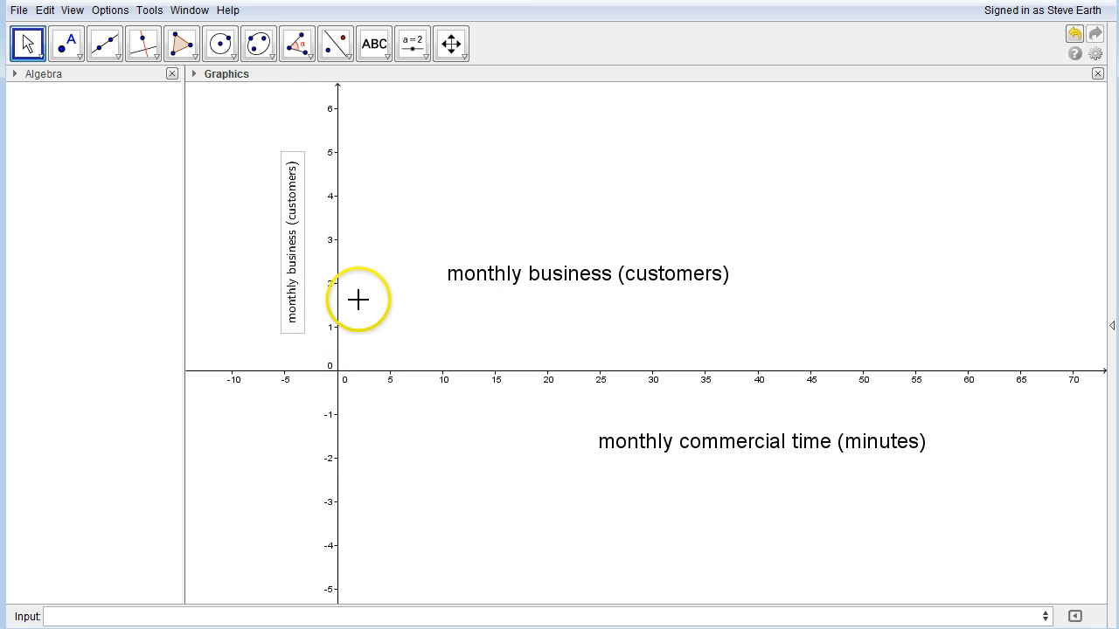
Step: Set the rotated monthly business label's font size to Large
click(290, 289)
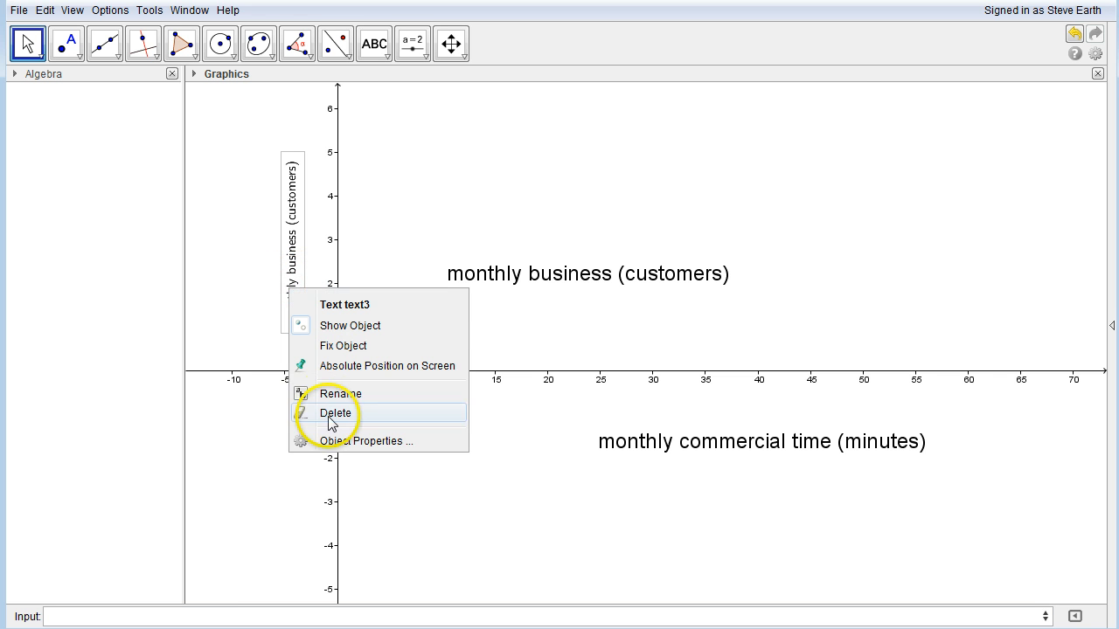
click(326, 434)
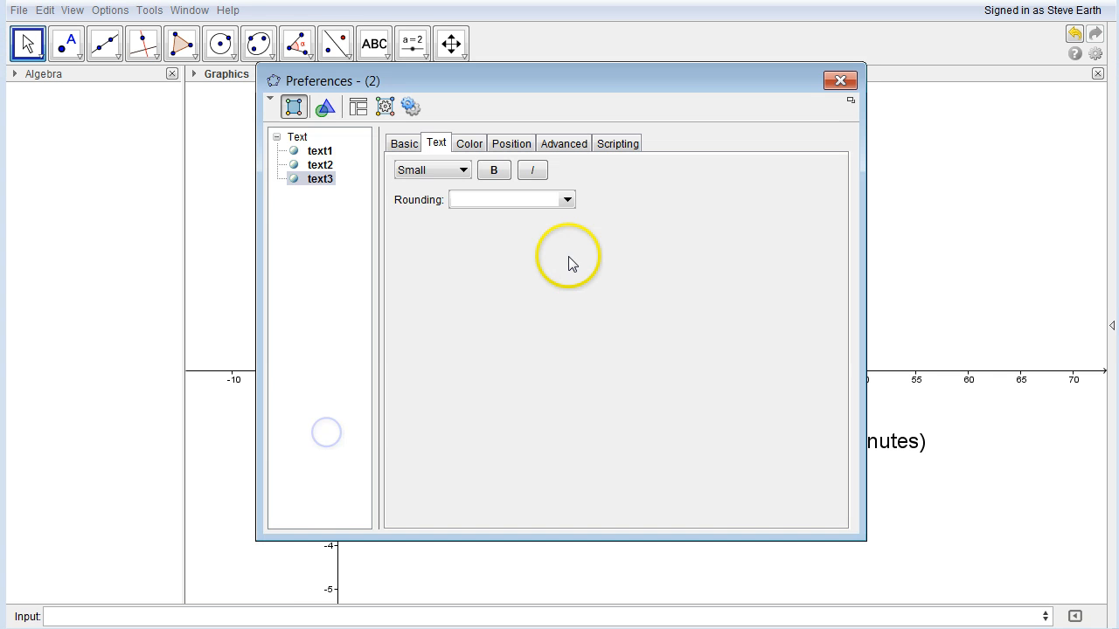
click(462, 170)
click(437, 251)
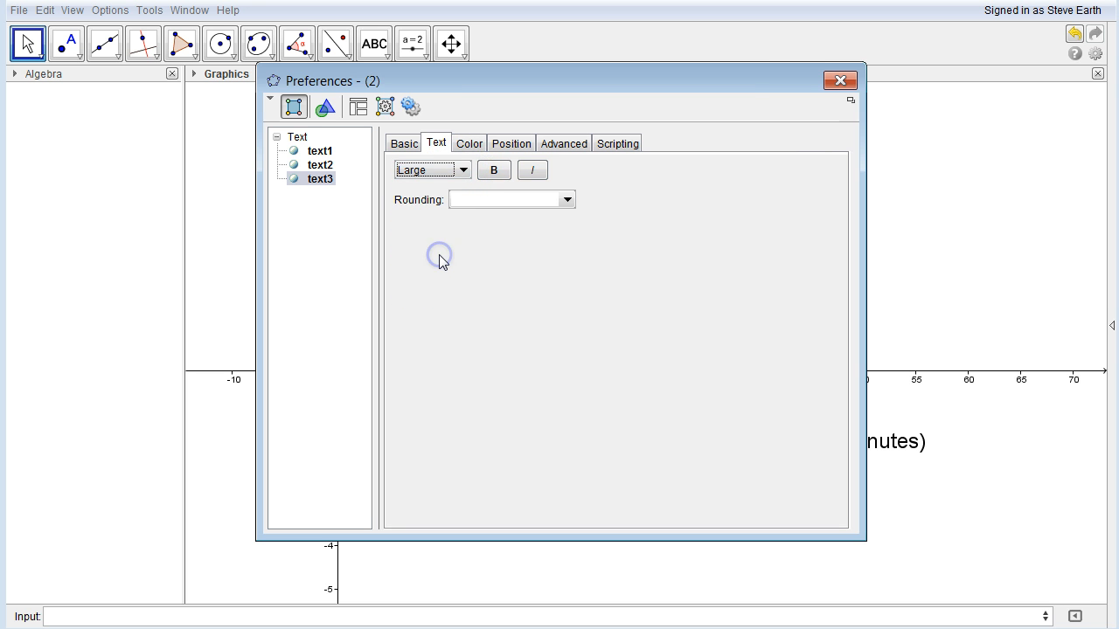
click(841, 81)
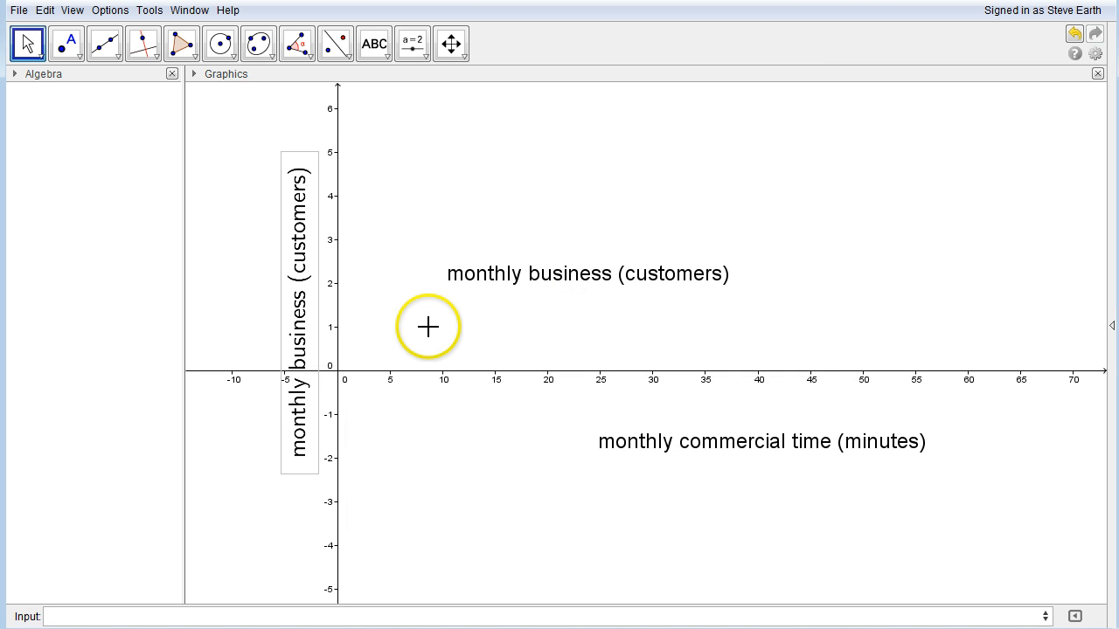
Step: Hide the original horizontal monthly business label
click(457, 326)
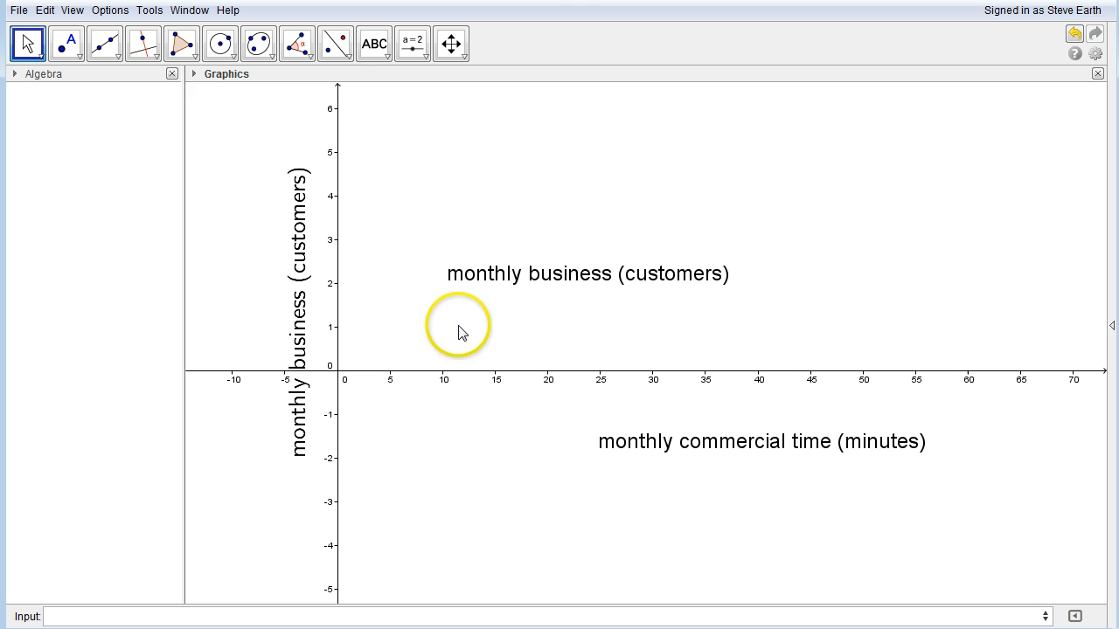
right_click(556, 287)
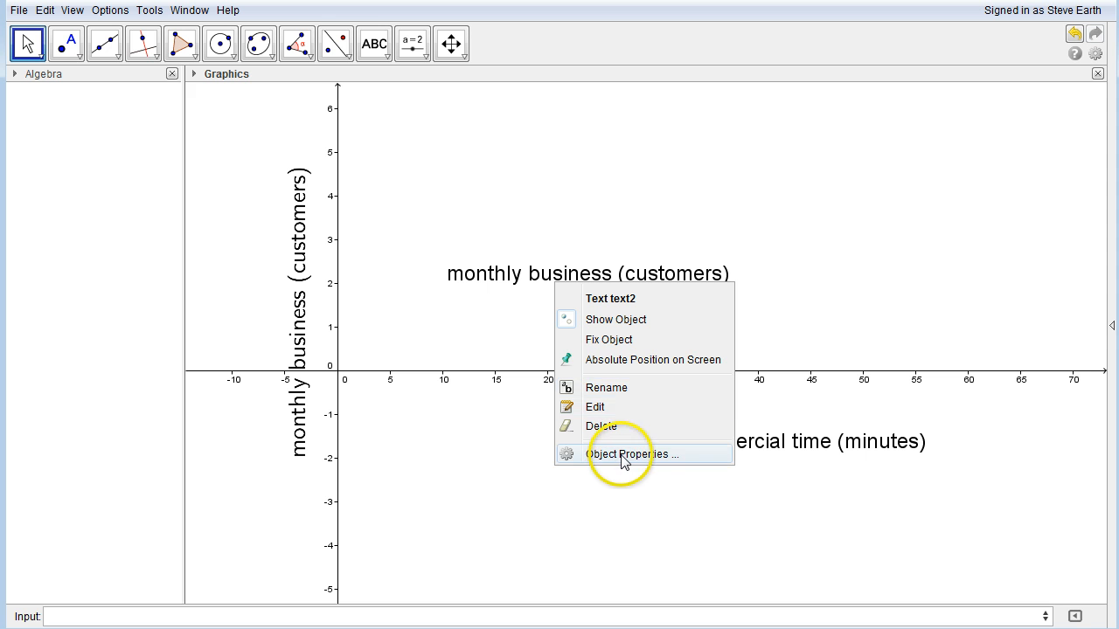
click(595, 322)
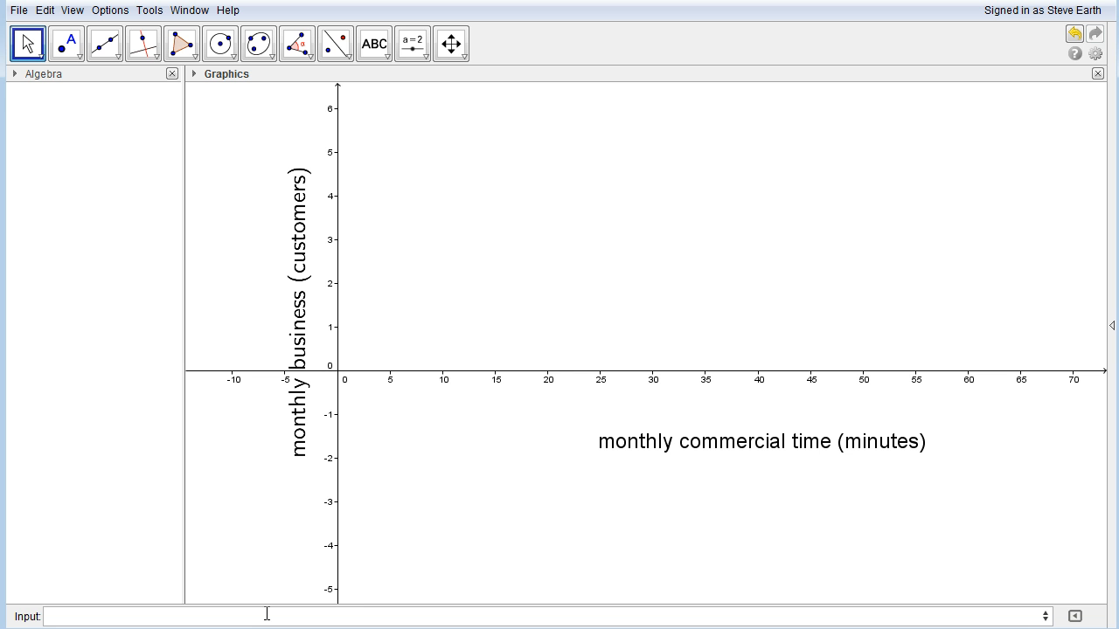
Step: Define a point named Jan at (50, 2260)
click(97, 614)
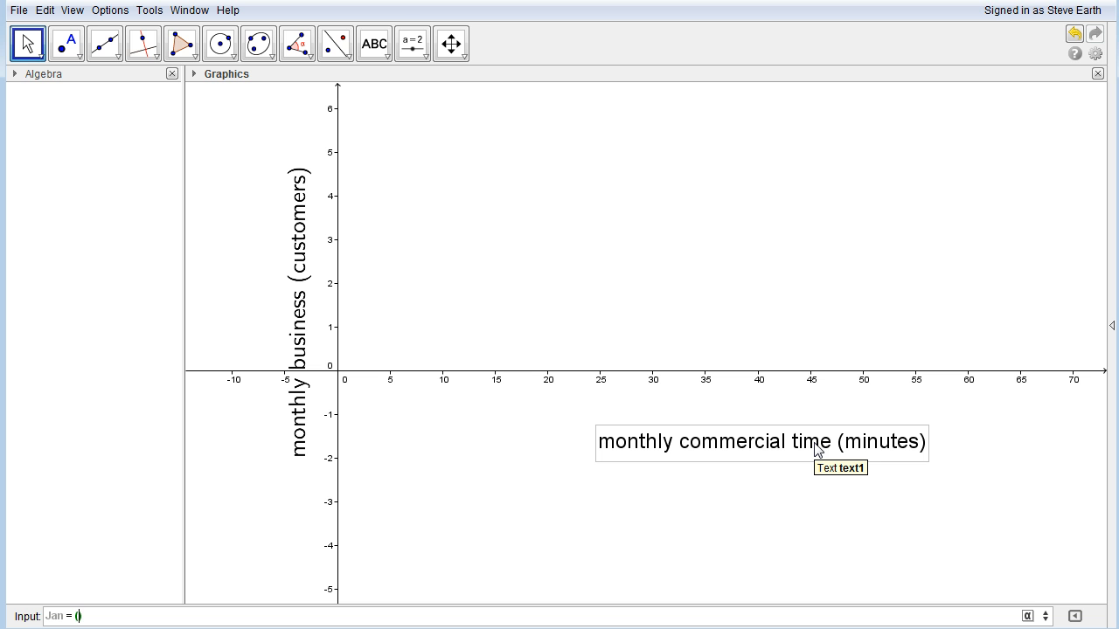
click(393, 551)
text(50)
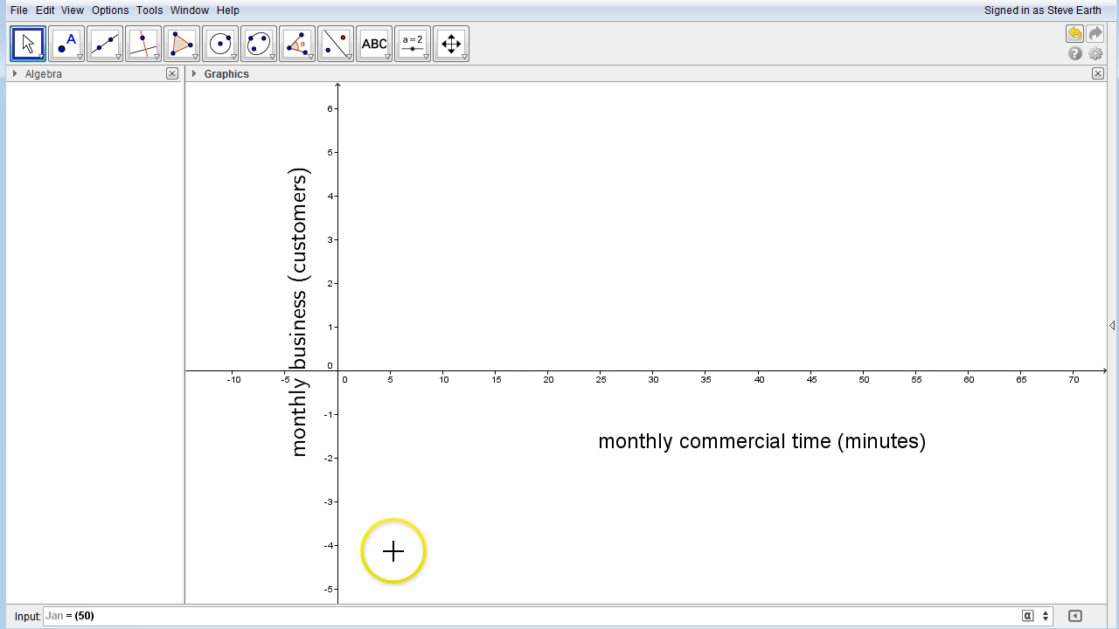
text(,2260)
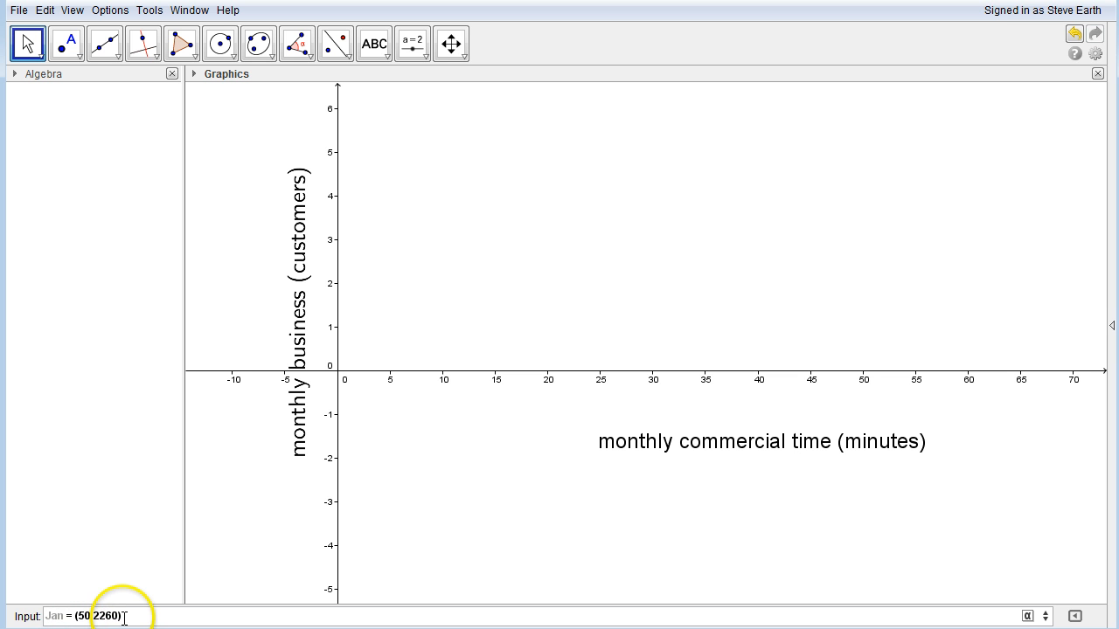
click(133, 616)
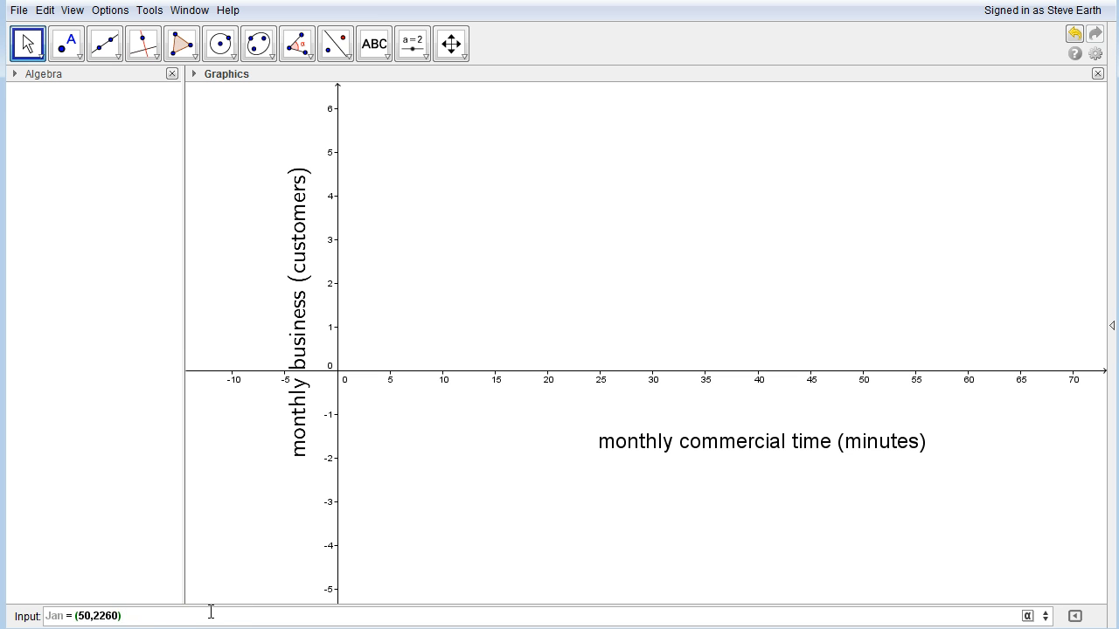
key(Return)
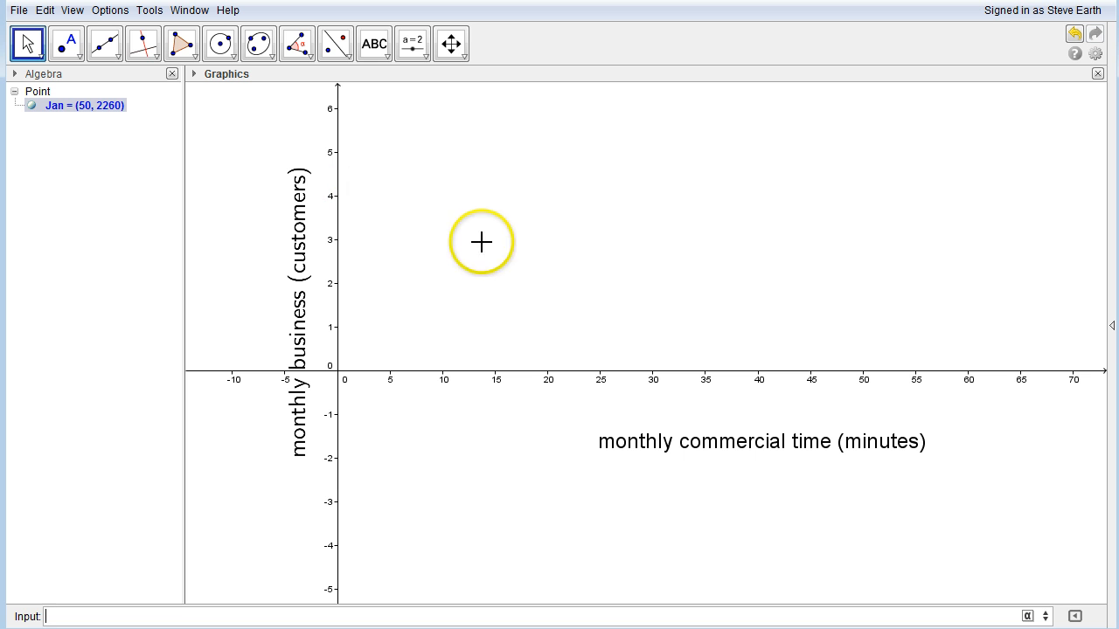
Step: Pan the graph to show mostly the first quadrant and compress the y-axis scale so it reaches about 160
click(454, 48)
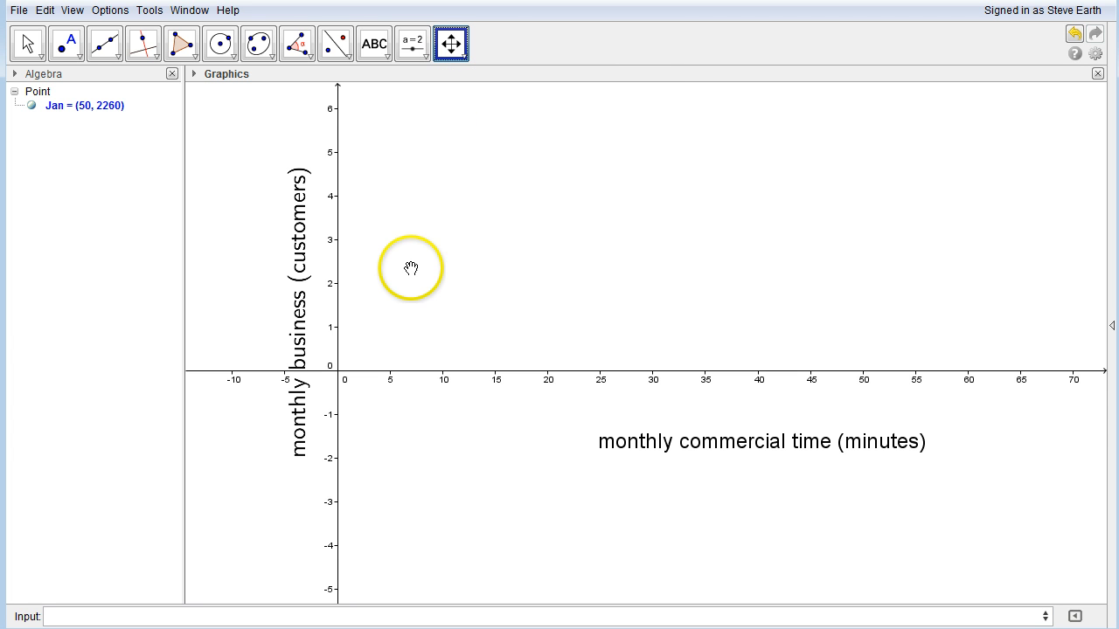
drag(572, 312, 532, 406)
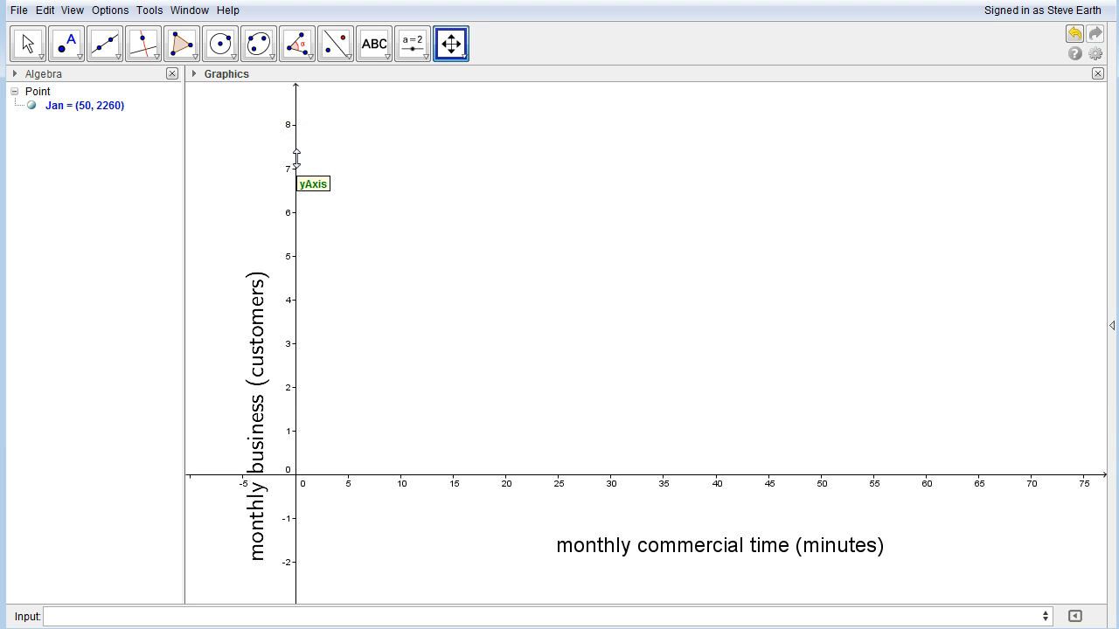
drag(295, 170, 292, 460)
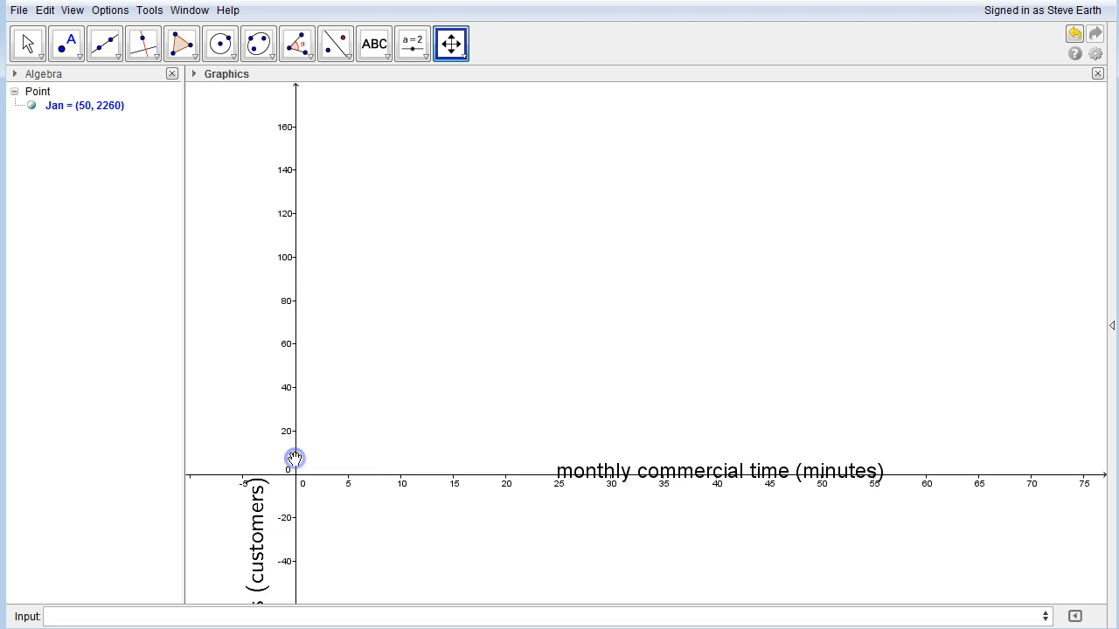
Step: Reposition the axis labels, with monthly business beside the y-axis from about 30 to 160 and commercial time below x = 27 to 58
key(Escape)
drag(271, 505, 254, 194)
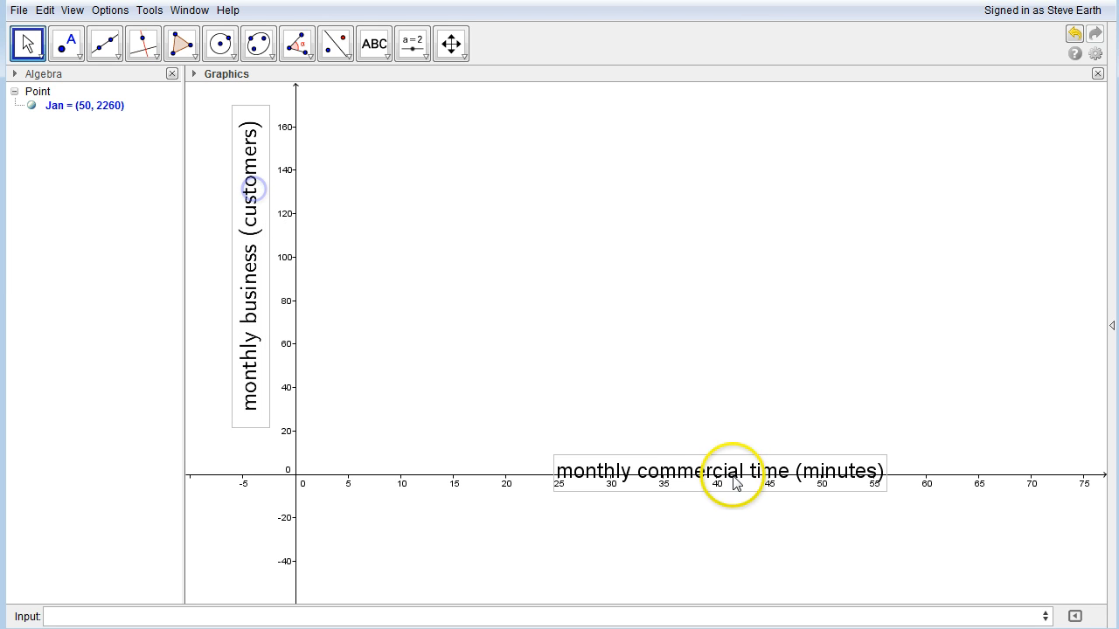
drag(712, 473, 736, 526)
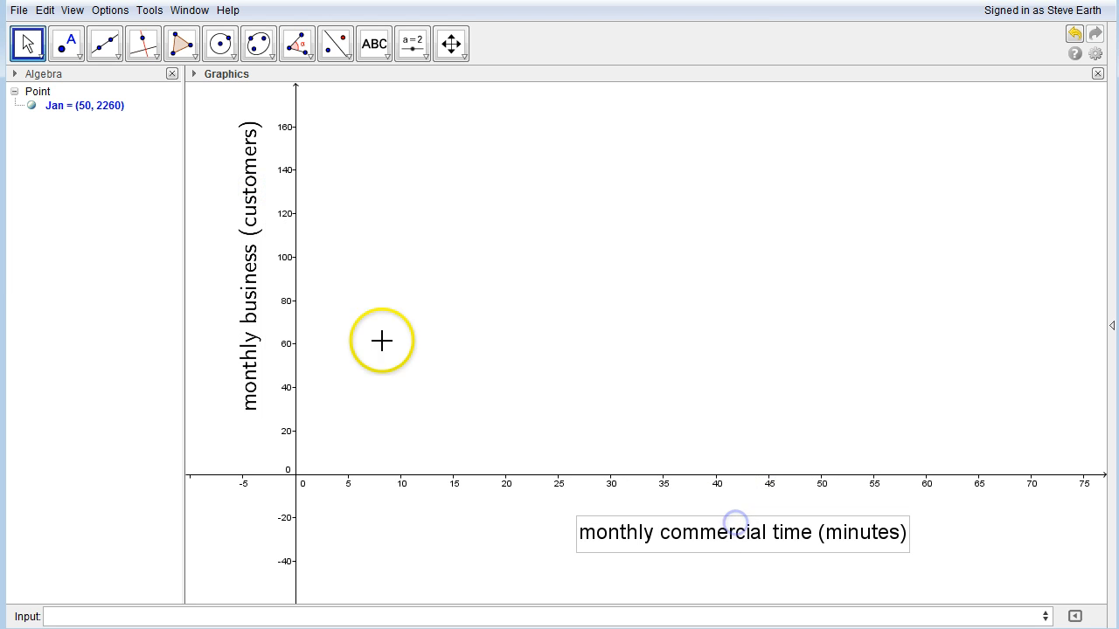
Step: Compress the y-axis scale further so it reaches about 1200, and move the monthly business label back beside its positive side
click(460, 51)
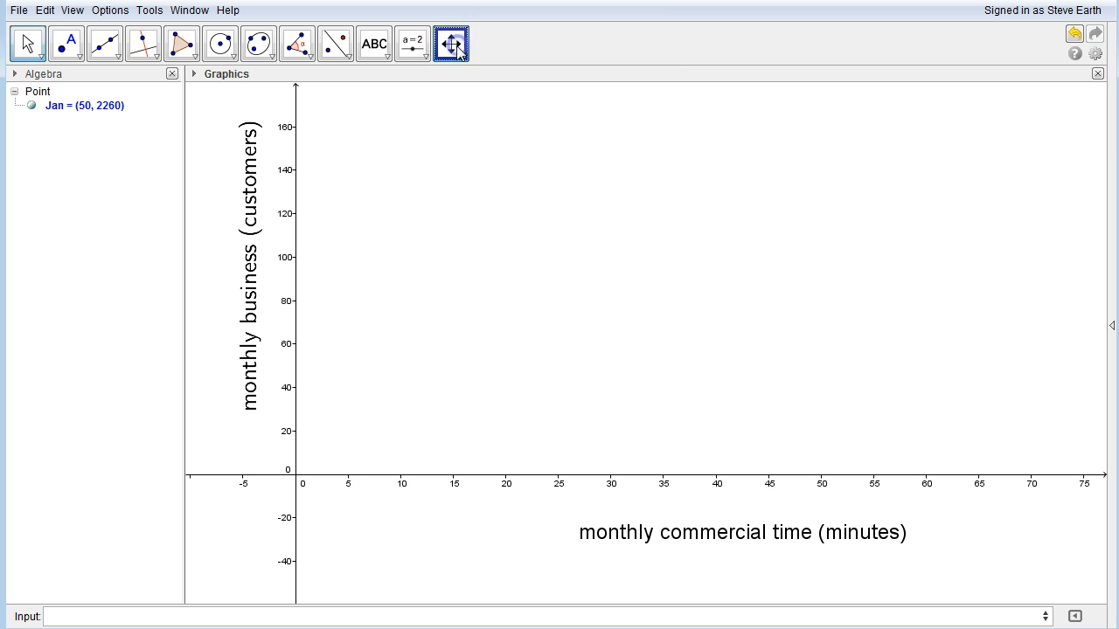
drag(295, 151, 294, 432)
click(27, 45)
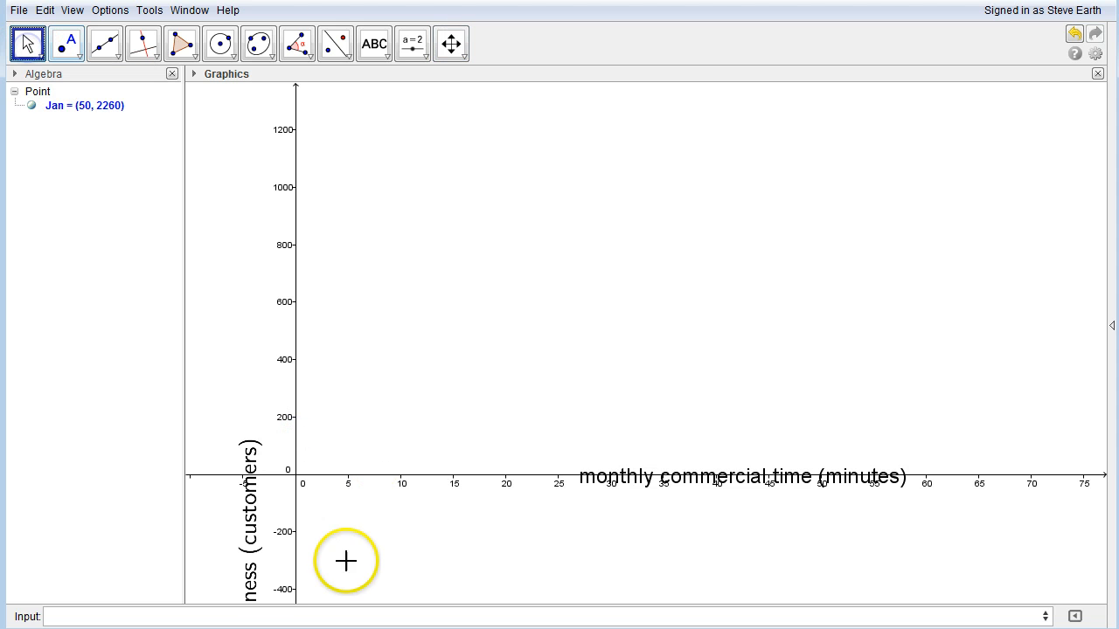
drag(249, 531, 237, 246)
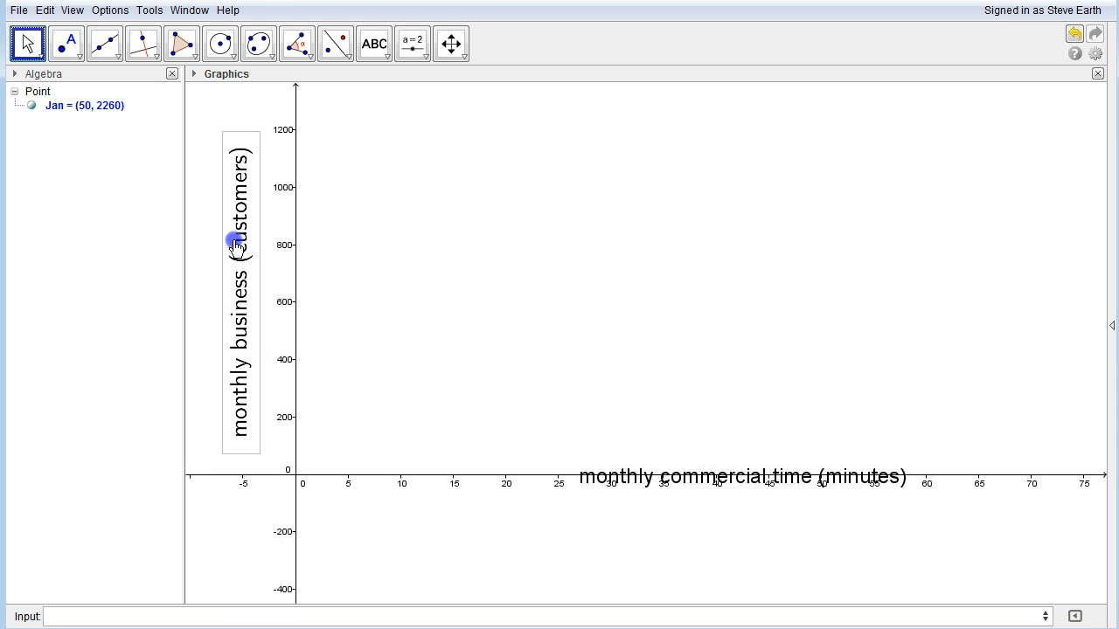
Step: Move the commercial time label below the x-axis and compress the y-axis scale so it reaches about 2500
click(855, 488)
drag(775, 473, 780, 535)
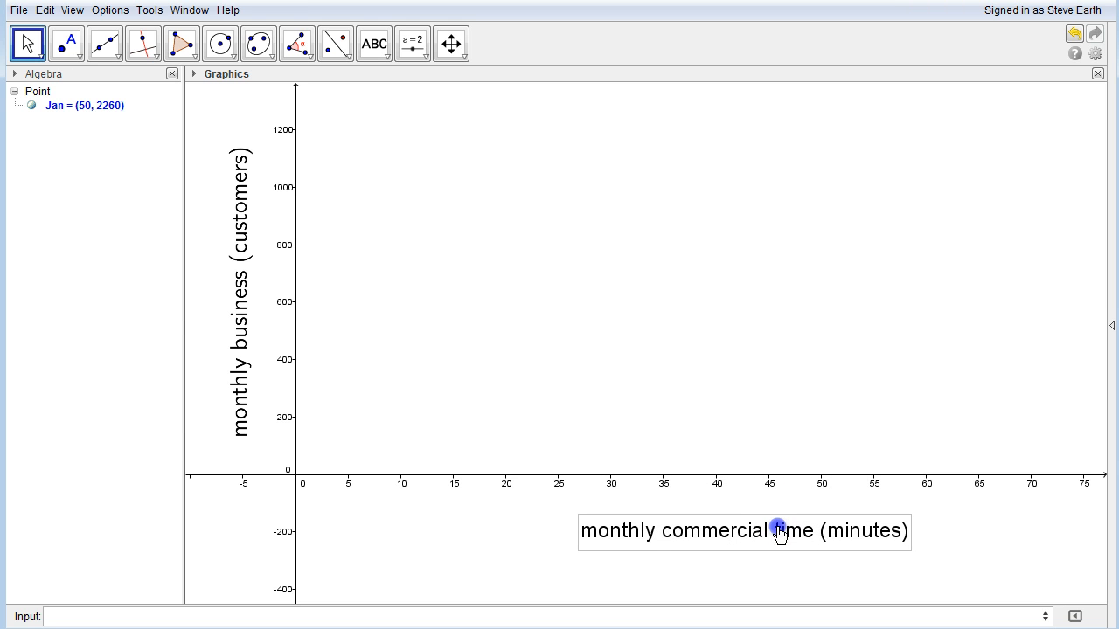
click(465, 53)
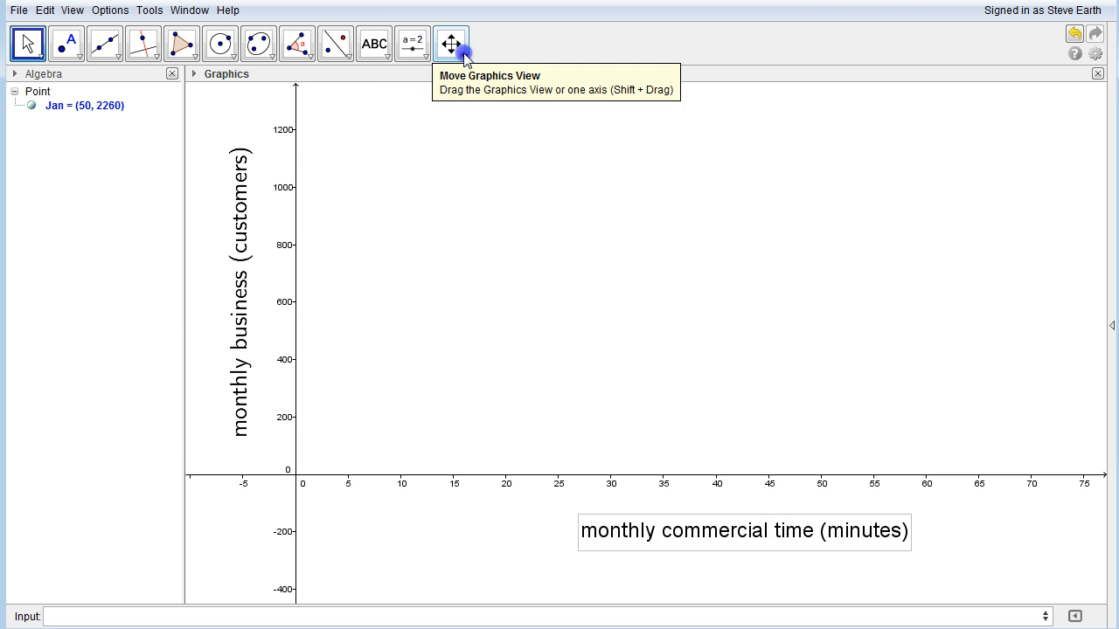
click(502, 88)
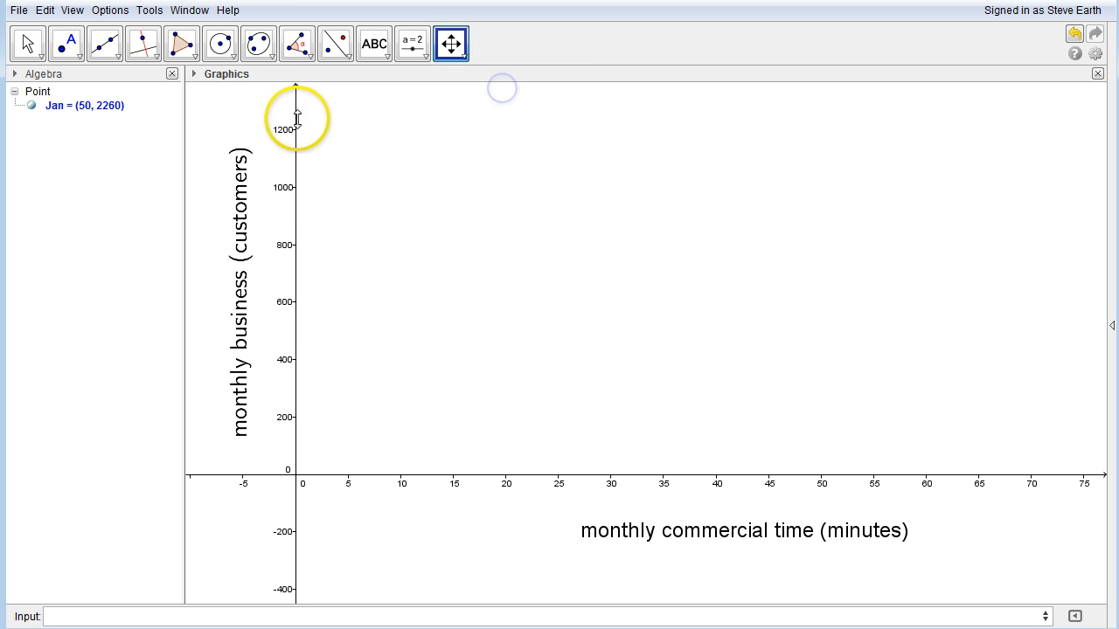
drag(298, 182, 289, 321)
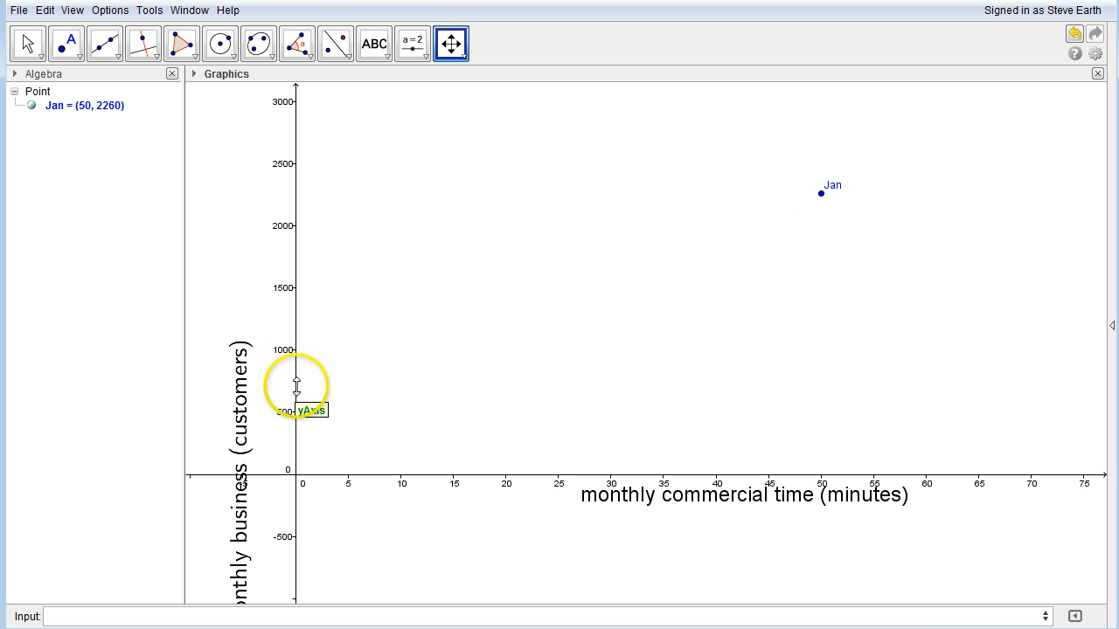
drag(296, 386, 295, 374)
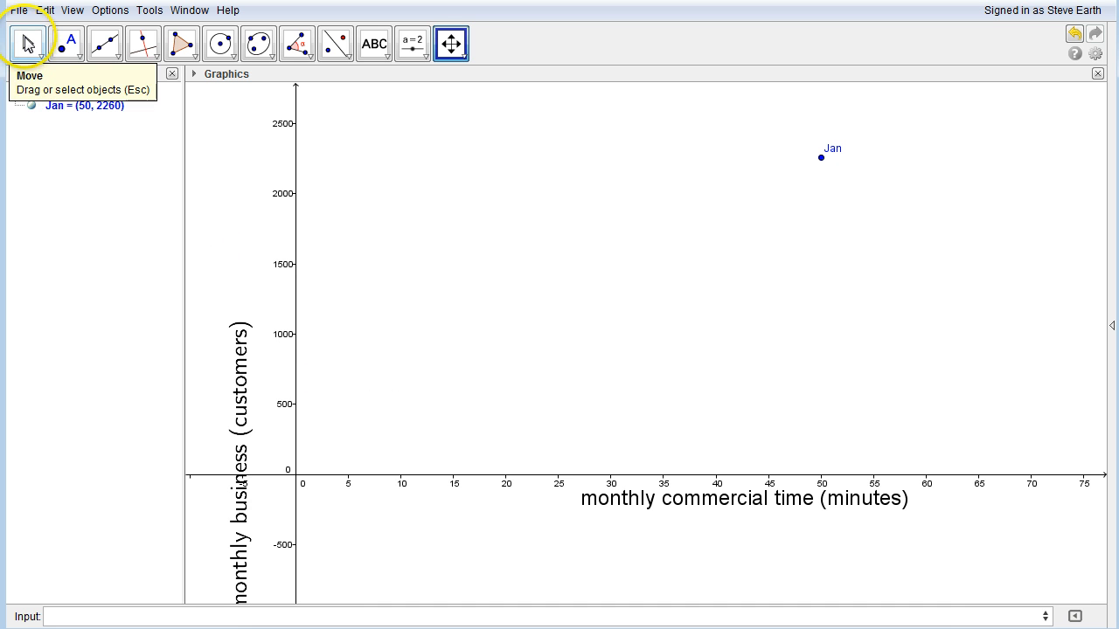
Step: Move the monthly business label beside the positive y-axis and the commercial time label below x = 32 to 64
click(26, 42)
drag(238, 424, 233, 237)
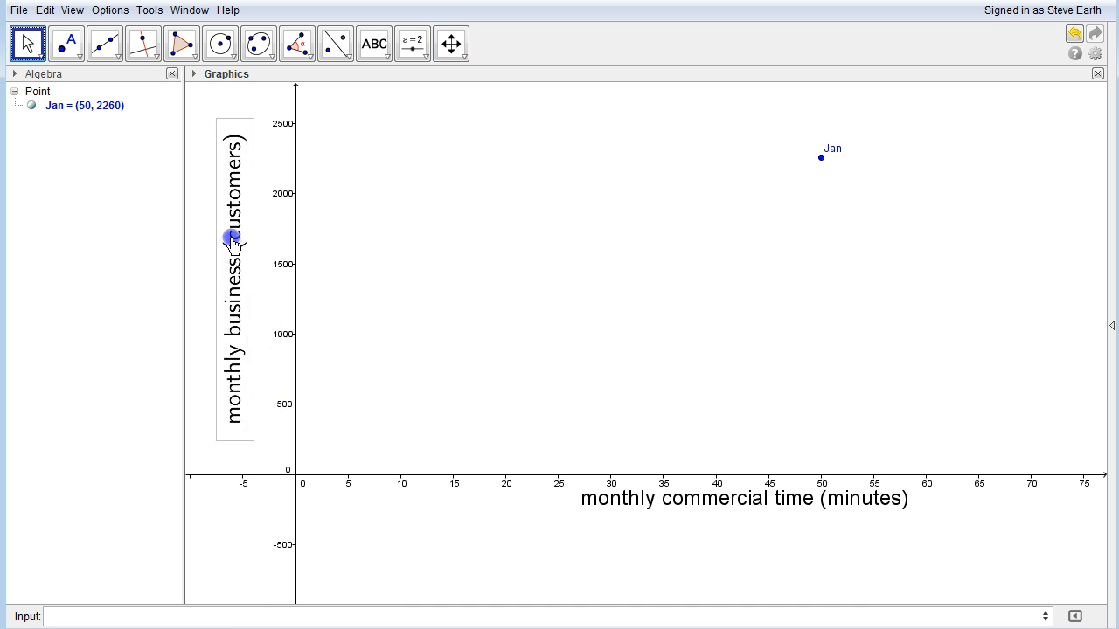
drag(667, 512, 722, 539)
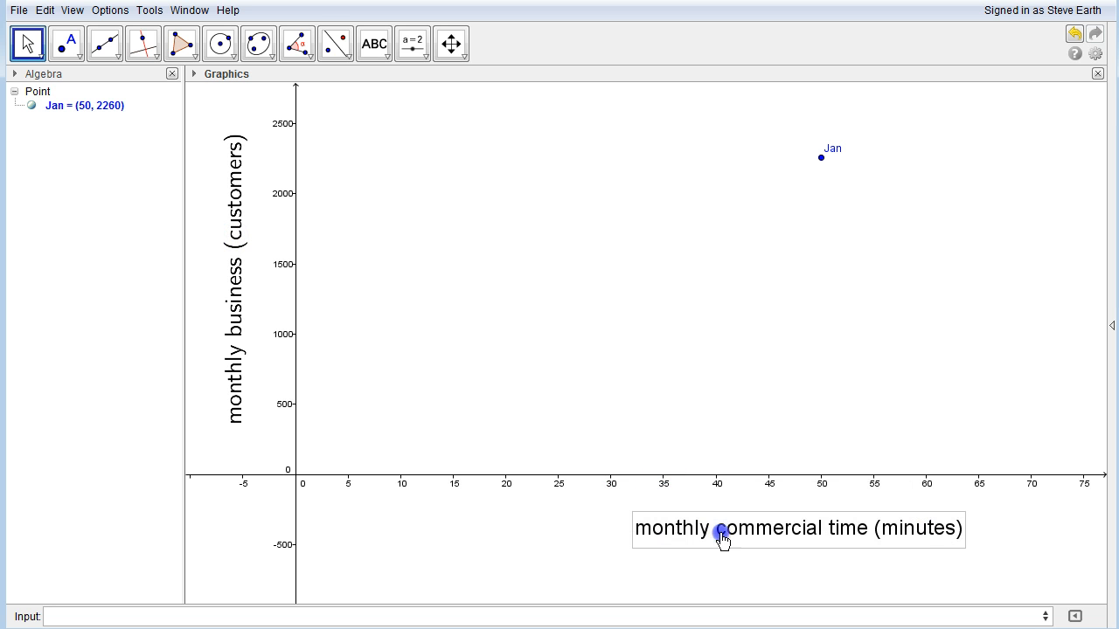
Step: Shift the graph slightly downward and realign the labels, monthly business beside about 500 to 2600 and commercial time below x = 31 to 62
click(451, 43)
drag(545, 295, 540, 322)
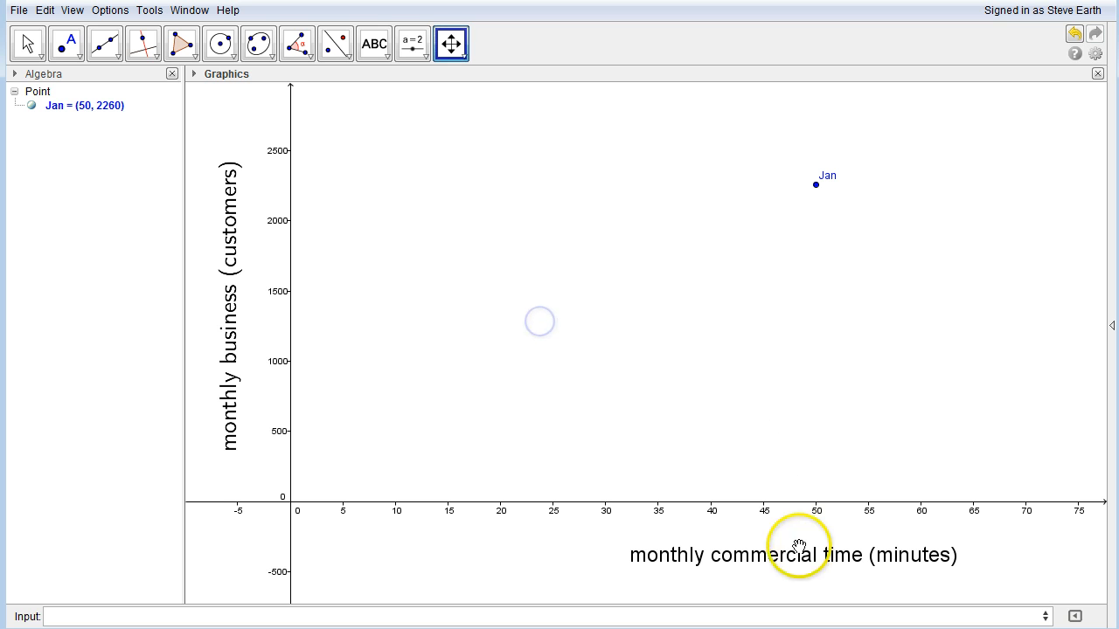
click(24, 42)
drag(233, 312, 236, 295)
drag(731, 549, 718, 544)
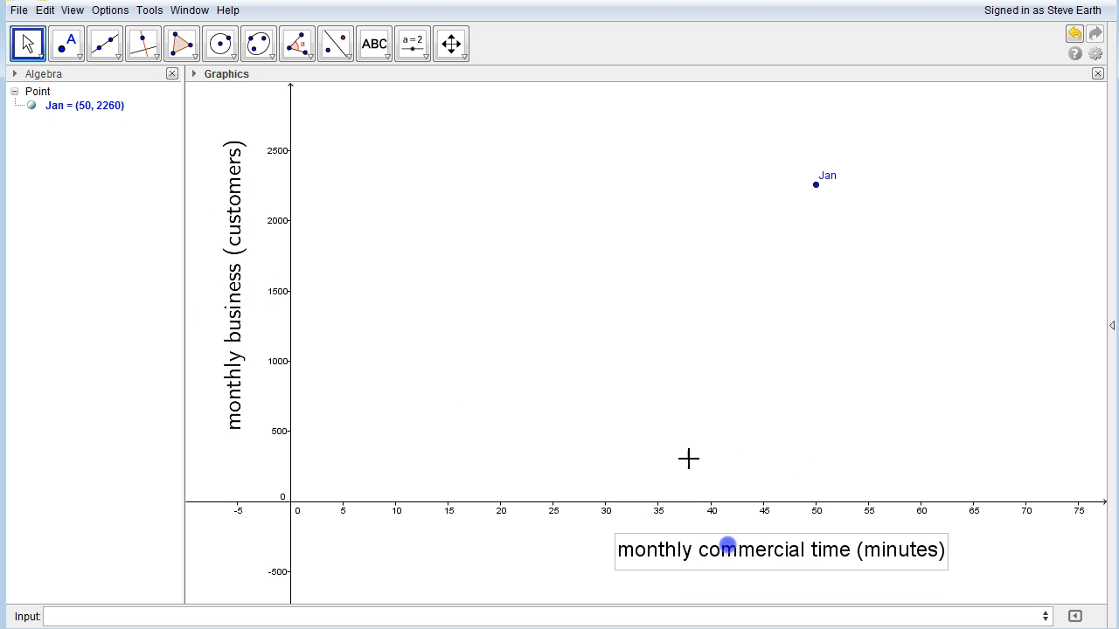
click(790, 350)
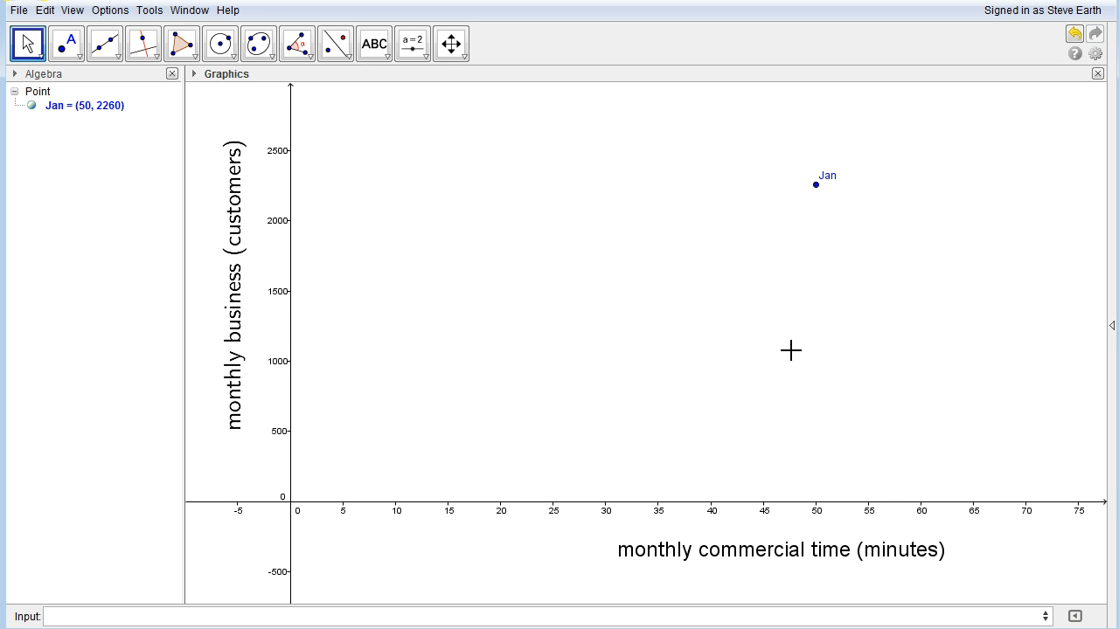
click(816, 186)
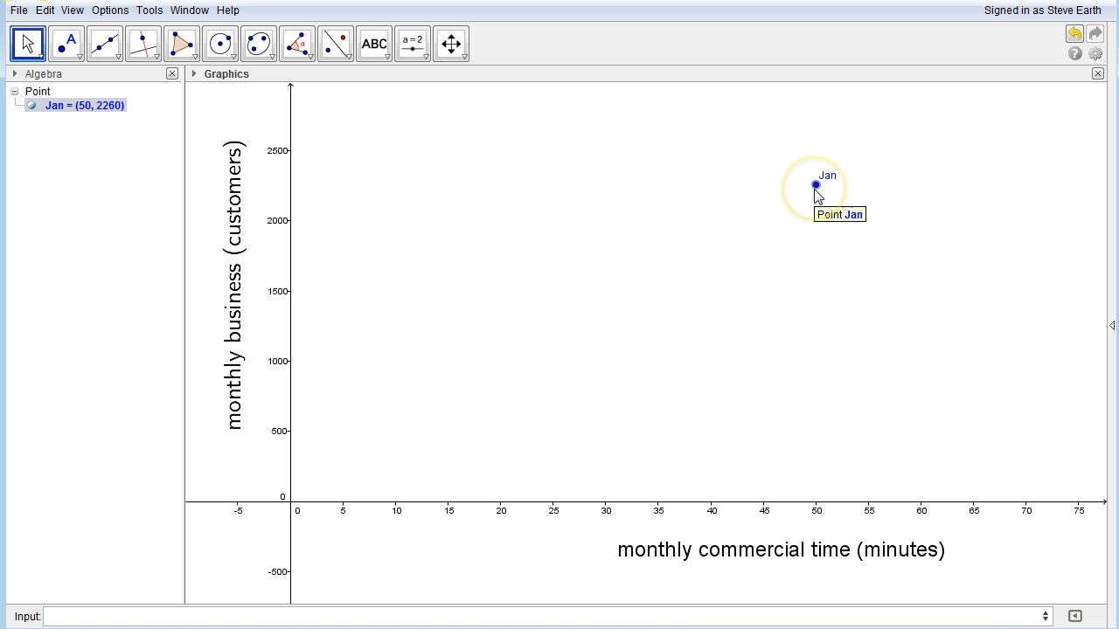
click(789, 283)
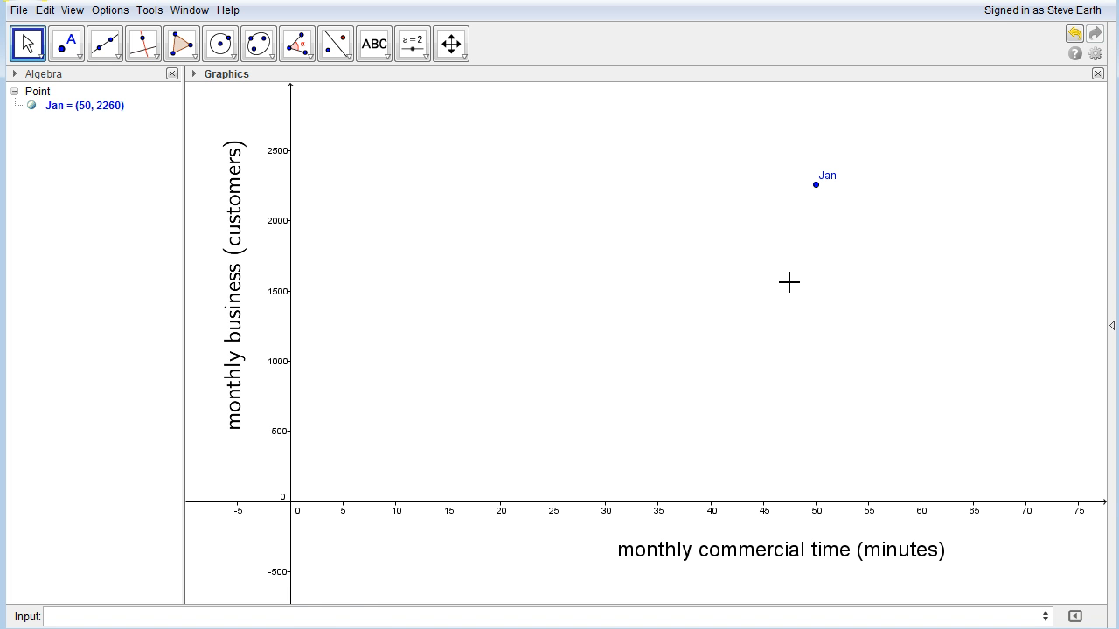
Step: Define a point named Feb at (10, 460) and a point named March at (40, 2410)
click(328, 617)
key(Return)
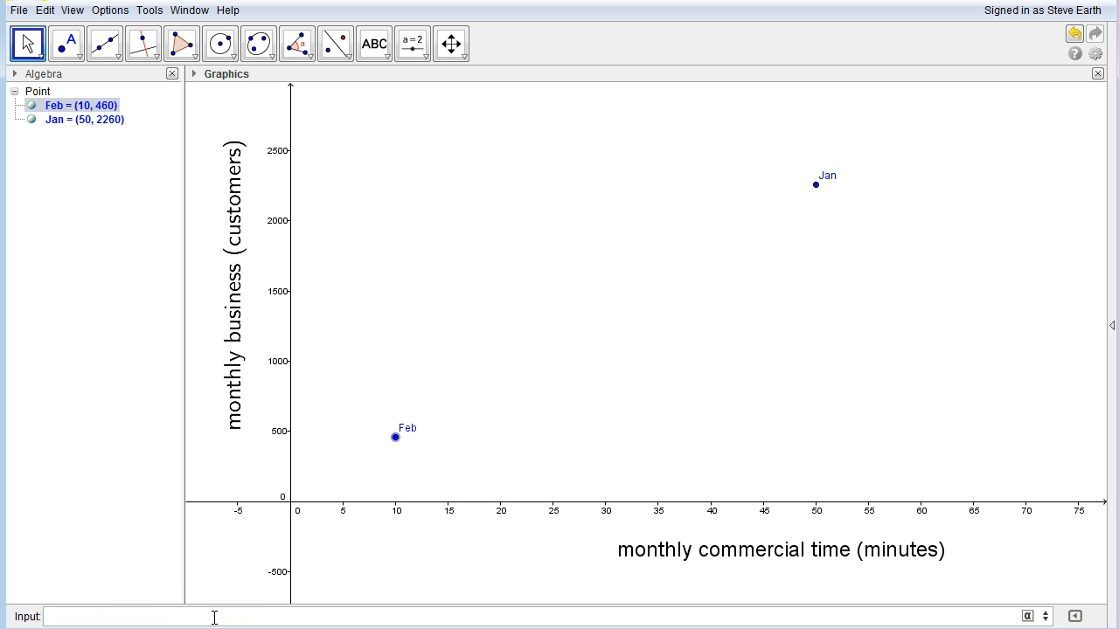
click(201, 618)
click(202, 625)
text(March=(40,2410)
click(212, 594)
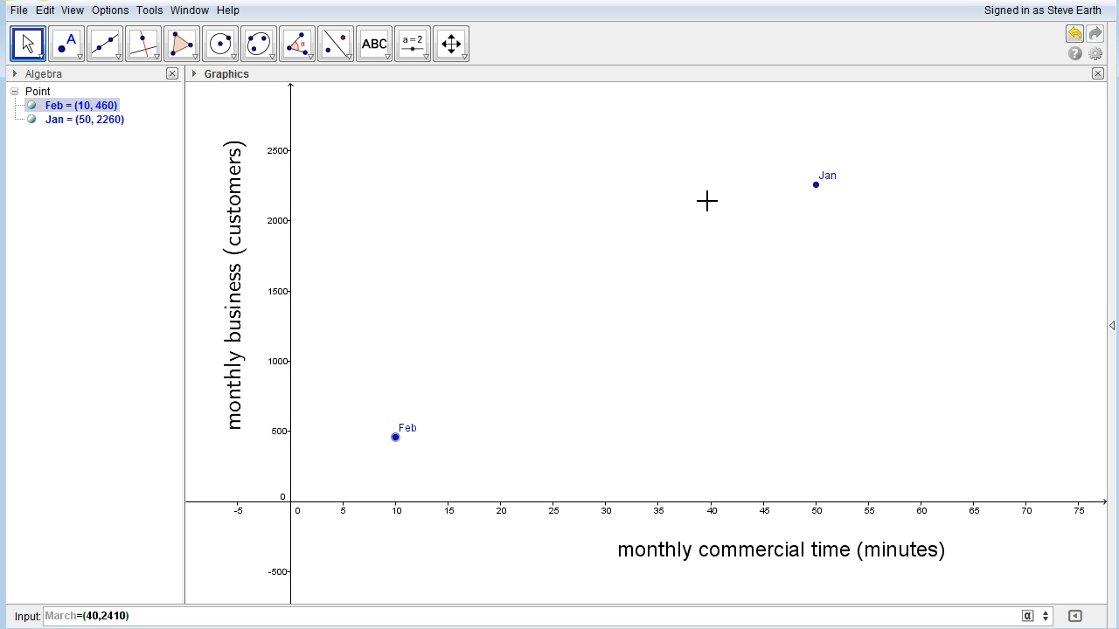
key(Return)
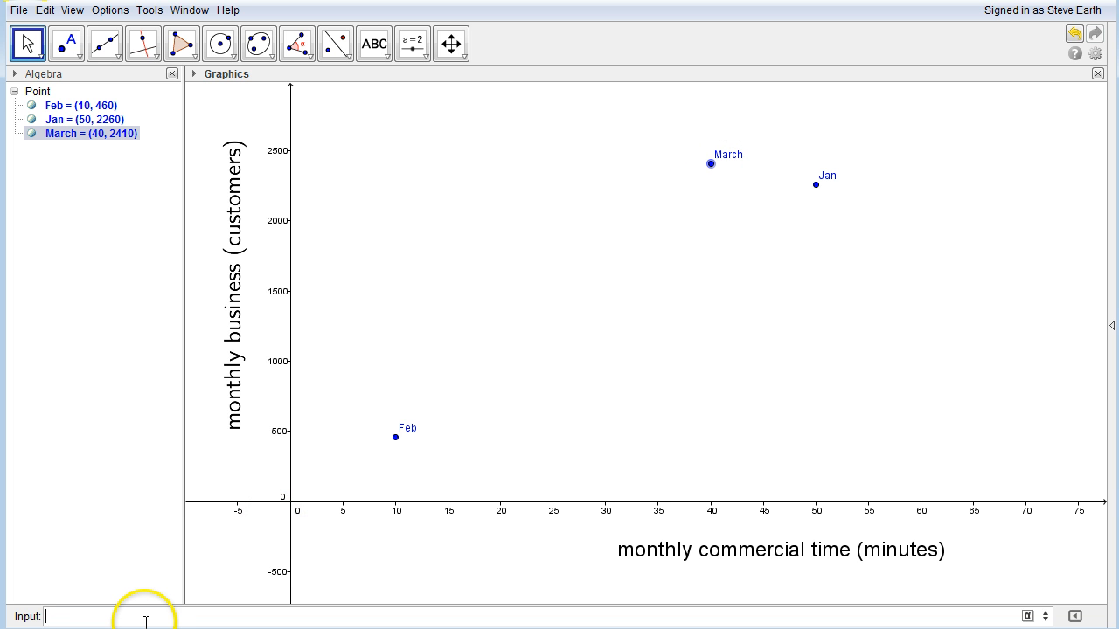
Step: Define a point named April at (60, 1210) and a point named May at (20, 1210)
text(April=()
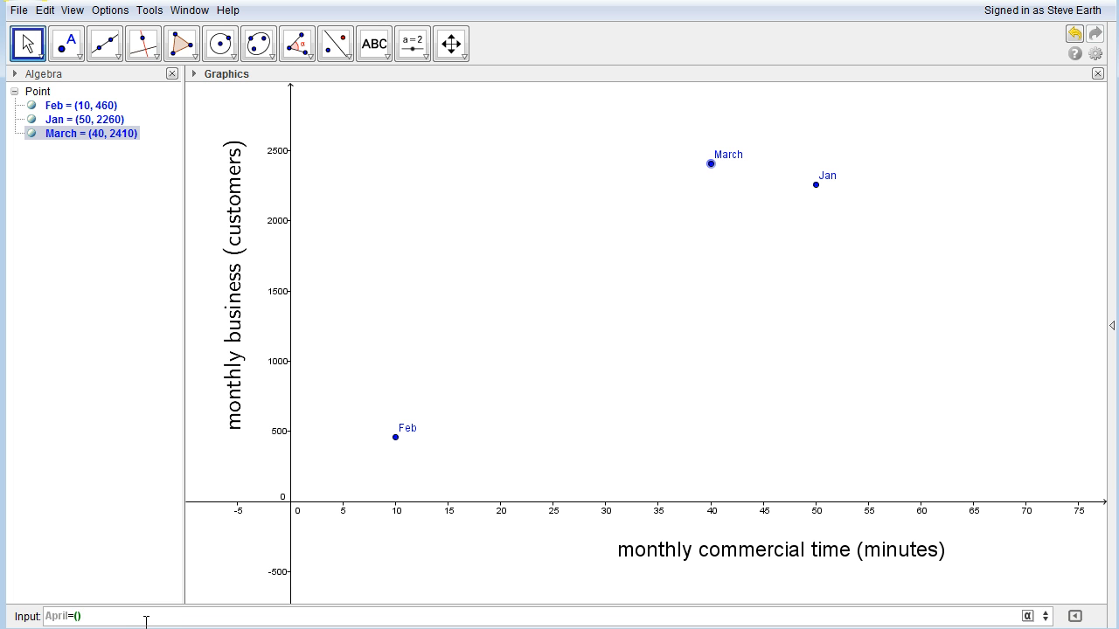
text(60,1210)
key(Return)
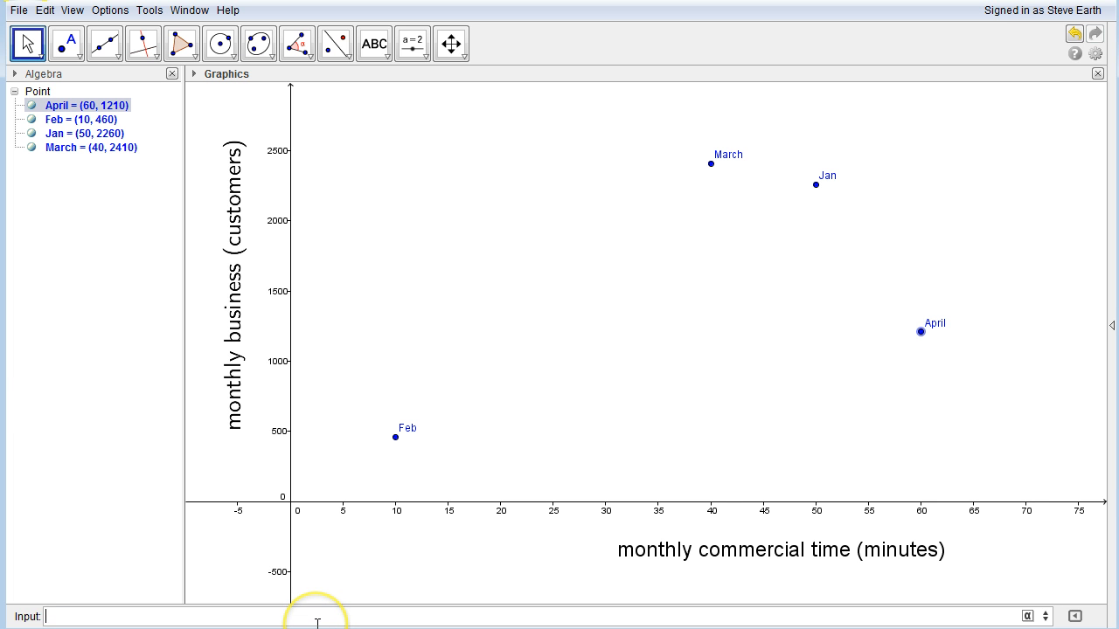
text(May=(20,)
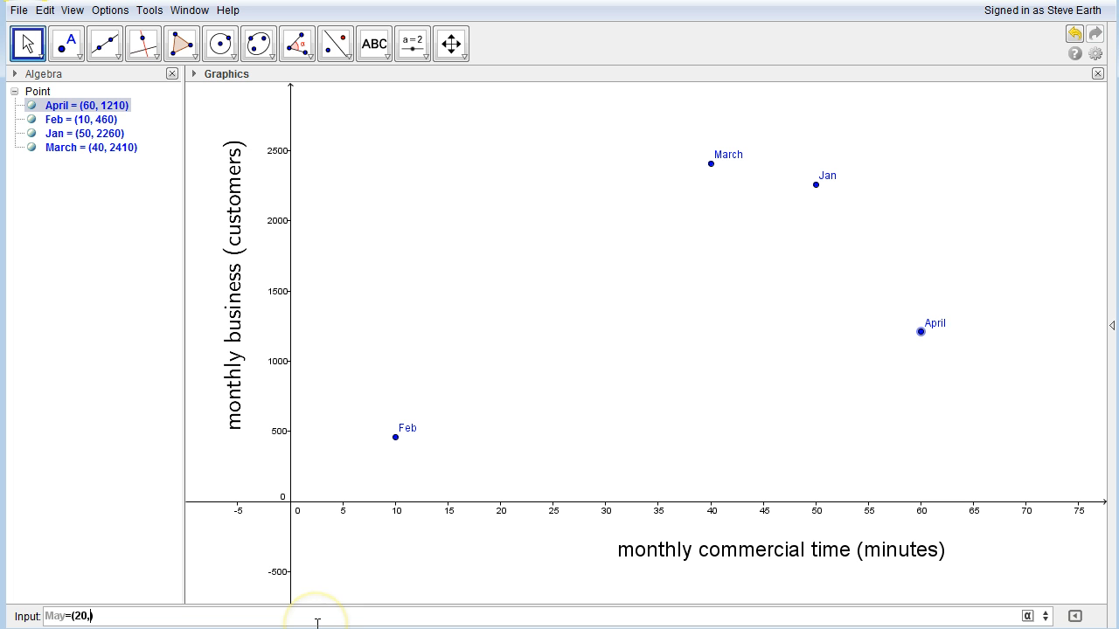
text(1210))
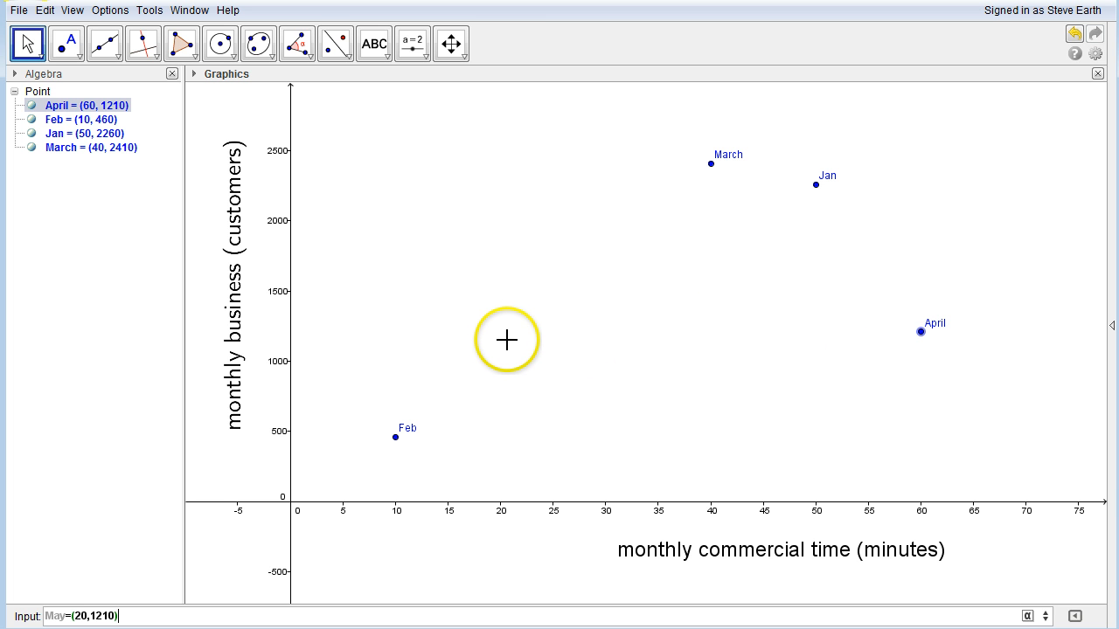
key(Return)
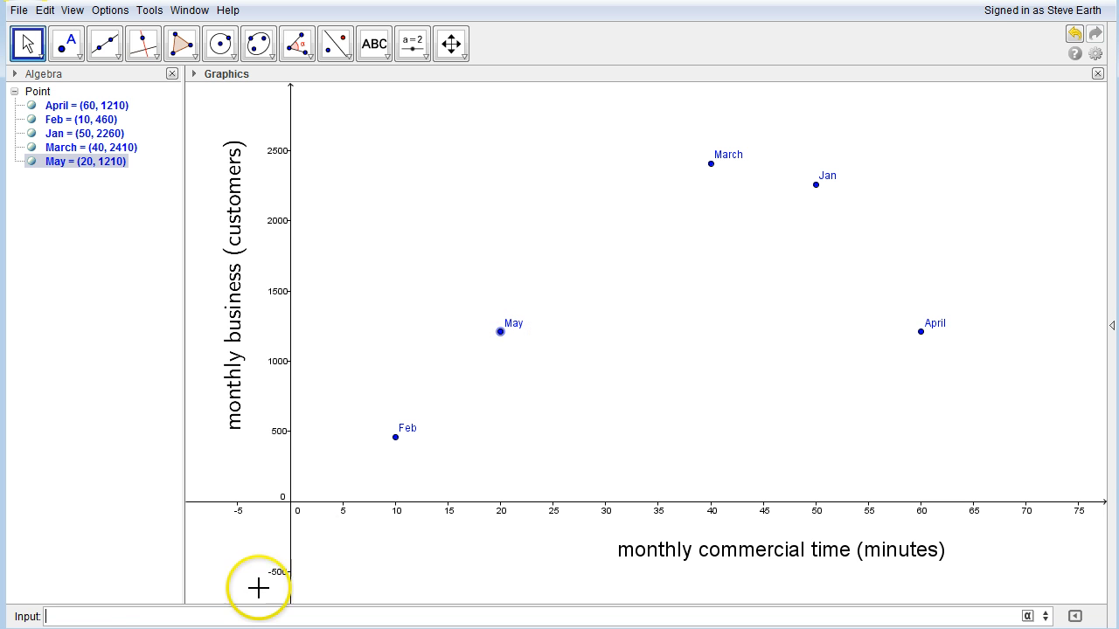
Step: Define a point named June at (30, 1960)
click(235, 619)
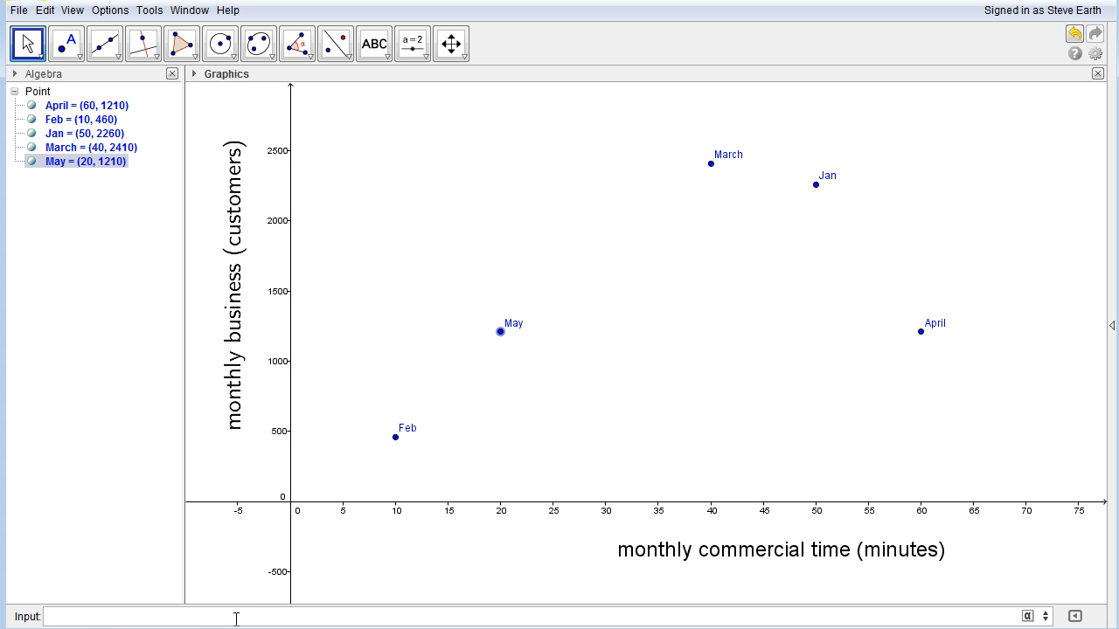
text(June=)
text(())
text(30,)
text(1960)
key(Return)
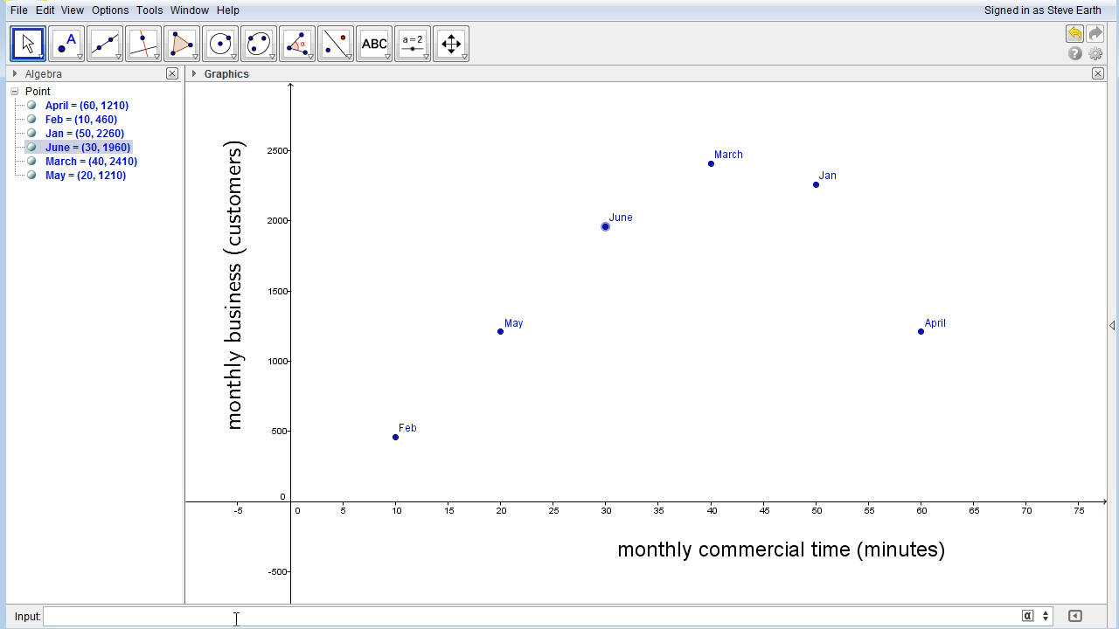
click(799, 428)
click(682, 406)
click(714, 374)
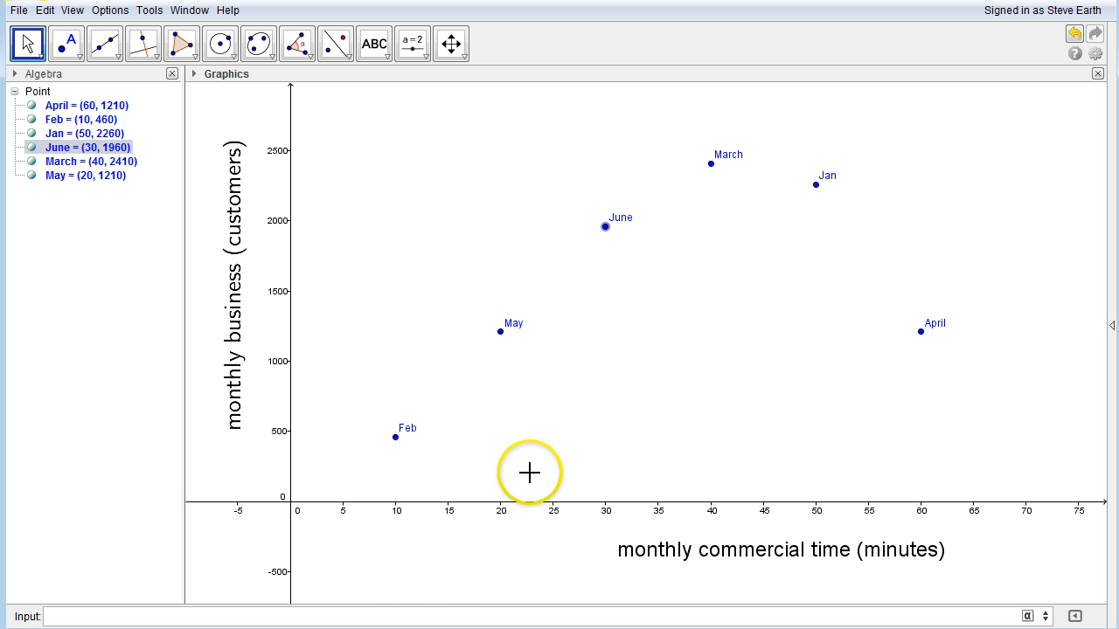
Step: Fit a degree 1 polynomial to the points Jan, Feb, March, April, May and June with the FitPoly command
click(414, 613)
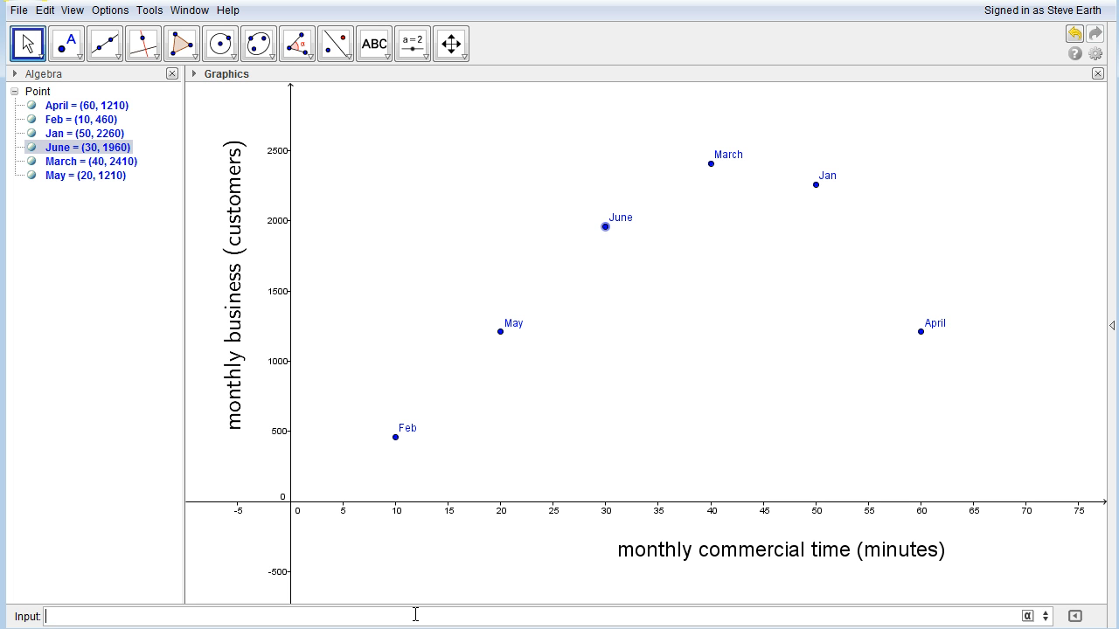
text(fitpoly)
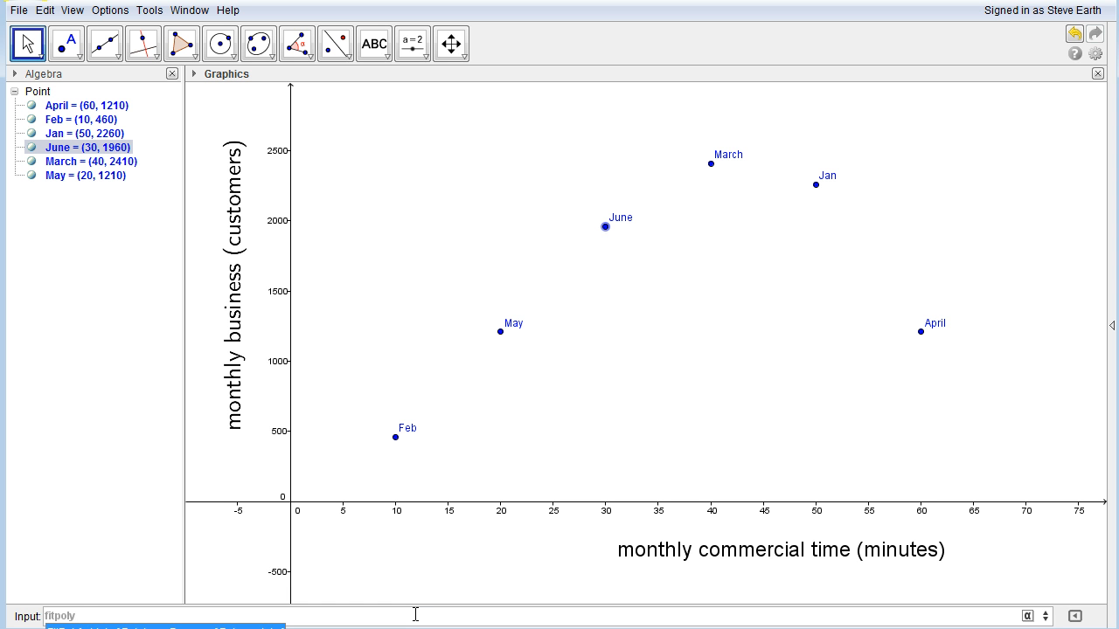
key(Escape)
text(()
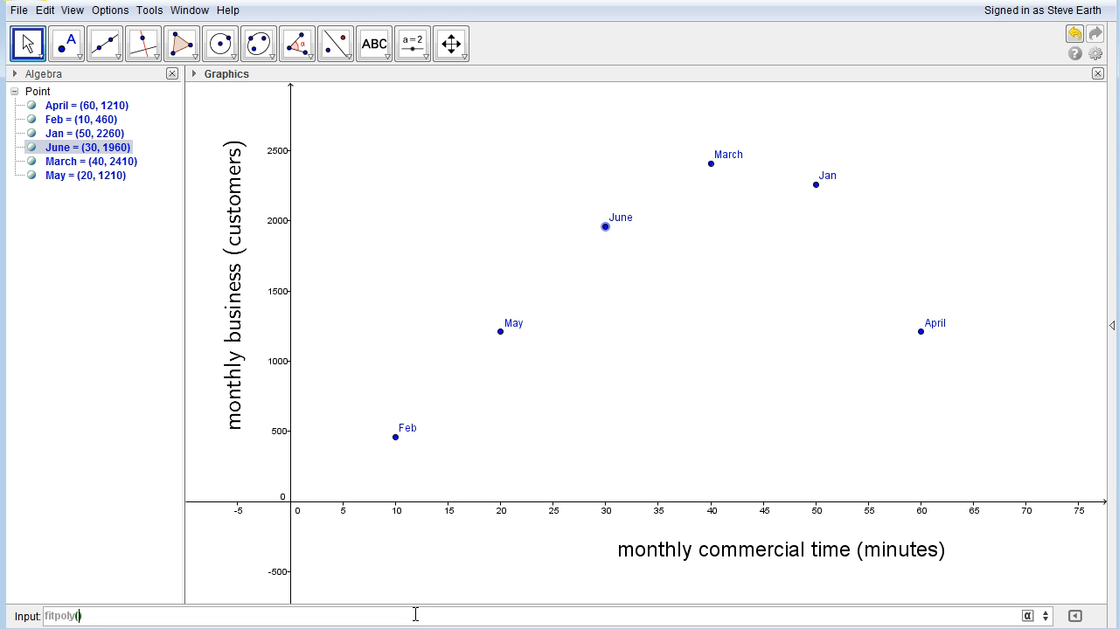
text(Jan,Feb,March,Ap)
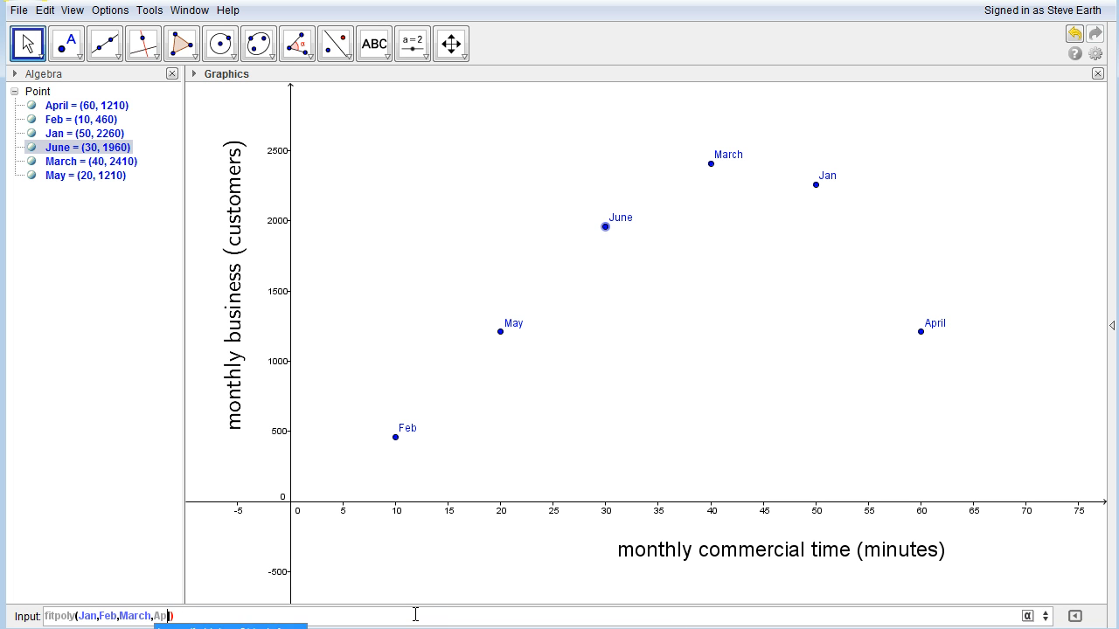
text(ril,May,)
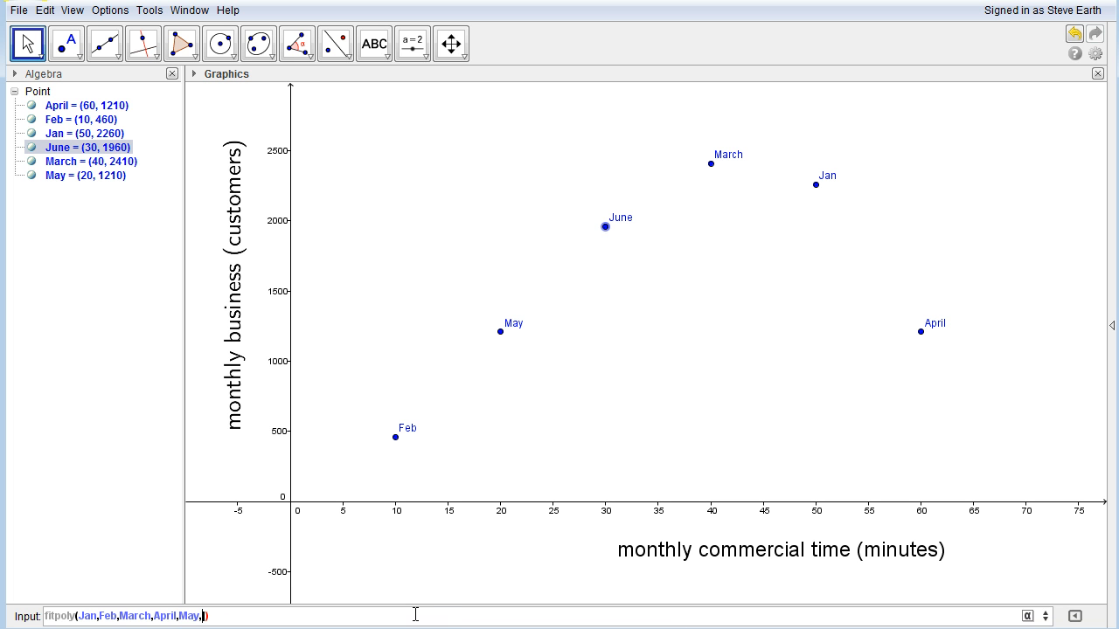
text(June)
key(BackSpace)
text(,1)
click(270, 617)
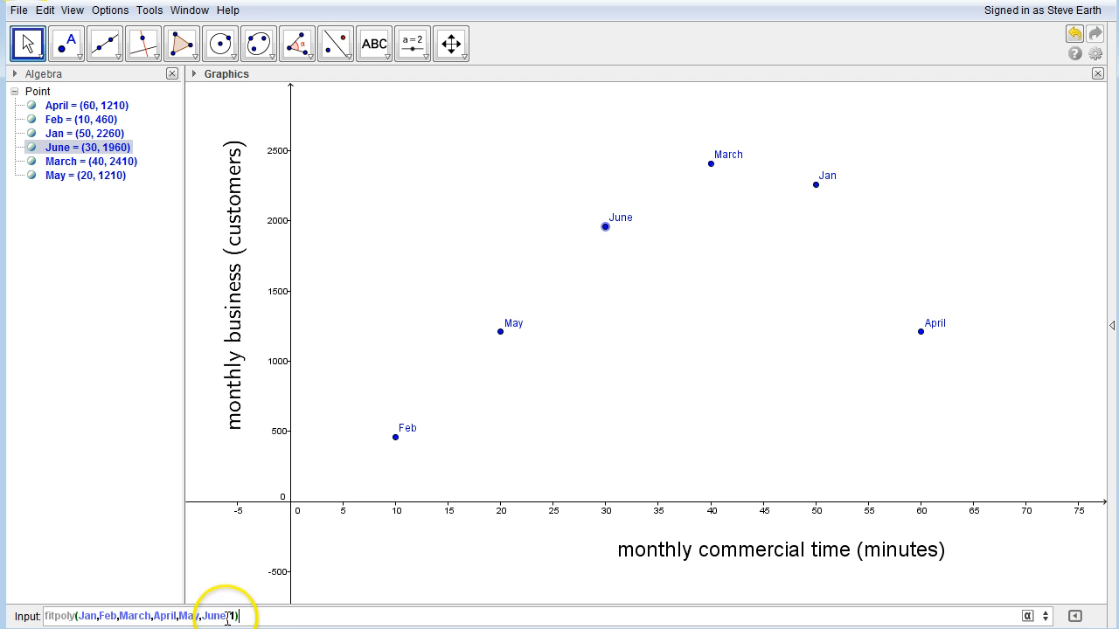
text(, )
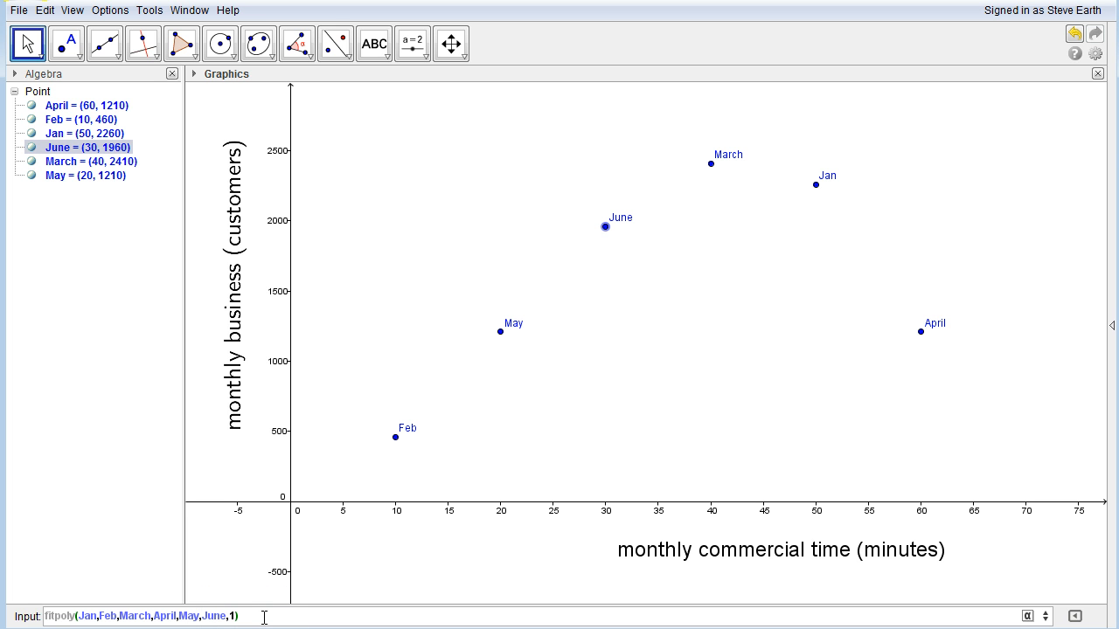
text(1)
key(Return)
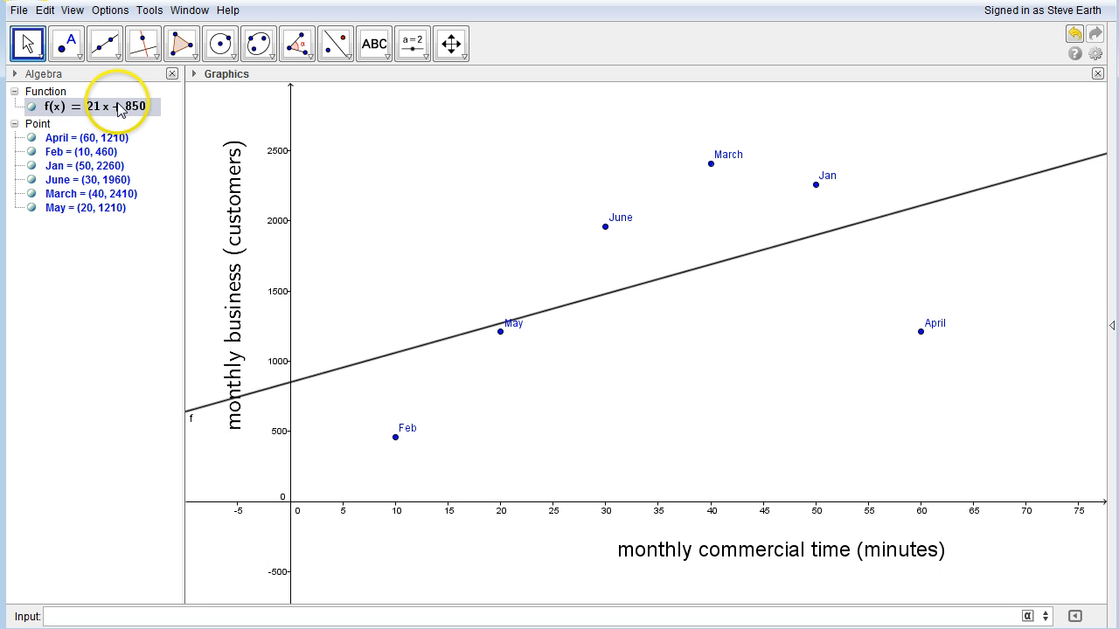
mouse_move(66, 115)
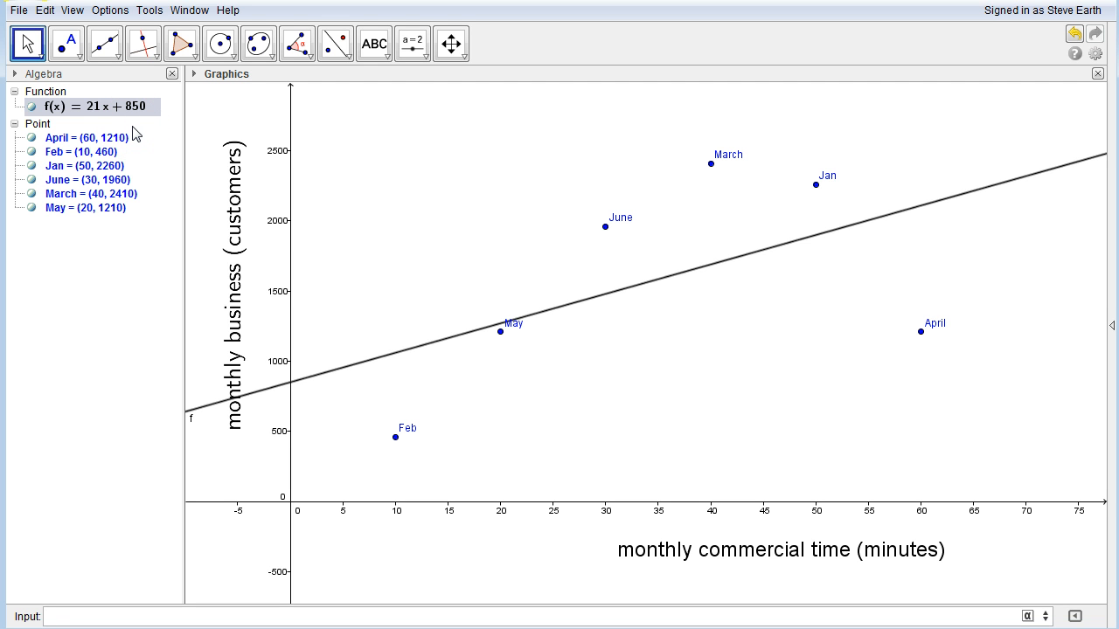
click(109, 138)
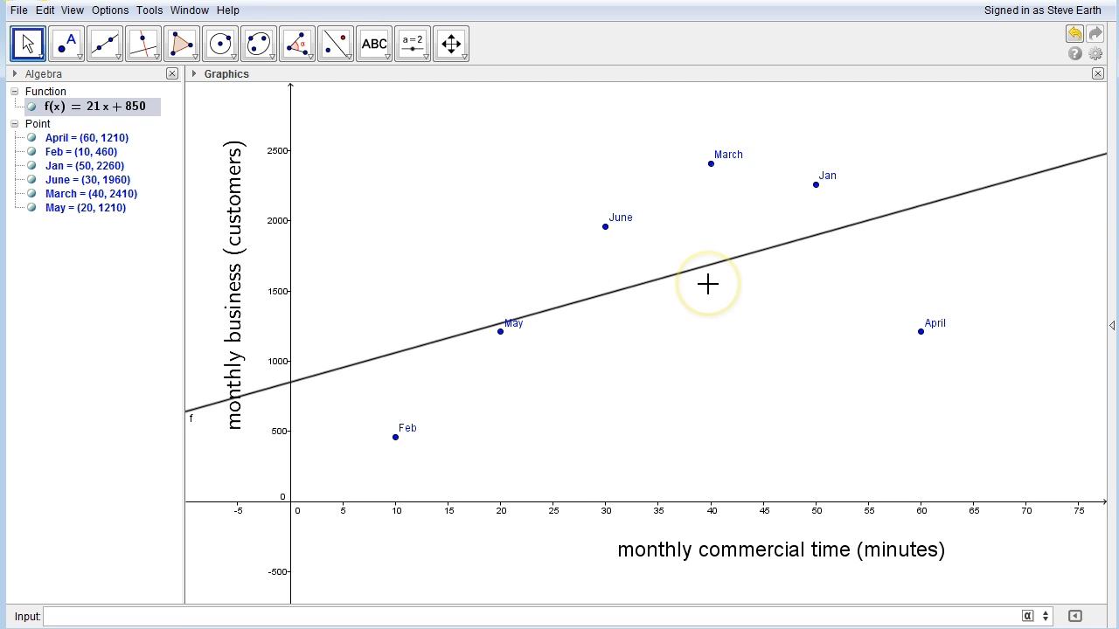
double_click(131, 106)
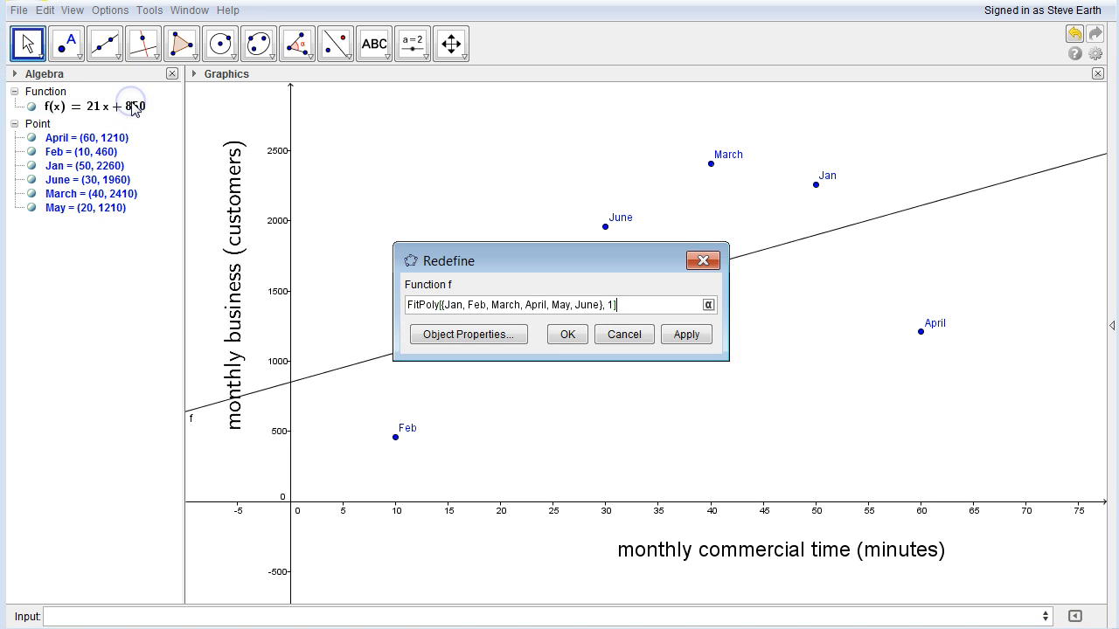
double_click(609, 303)
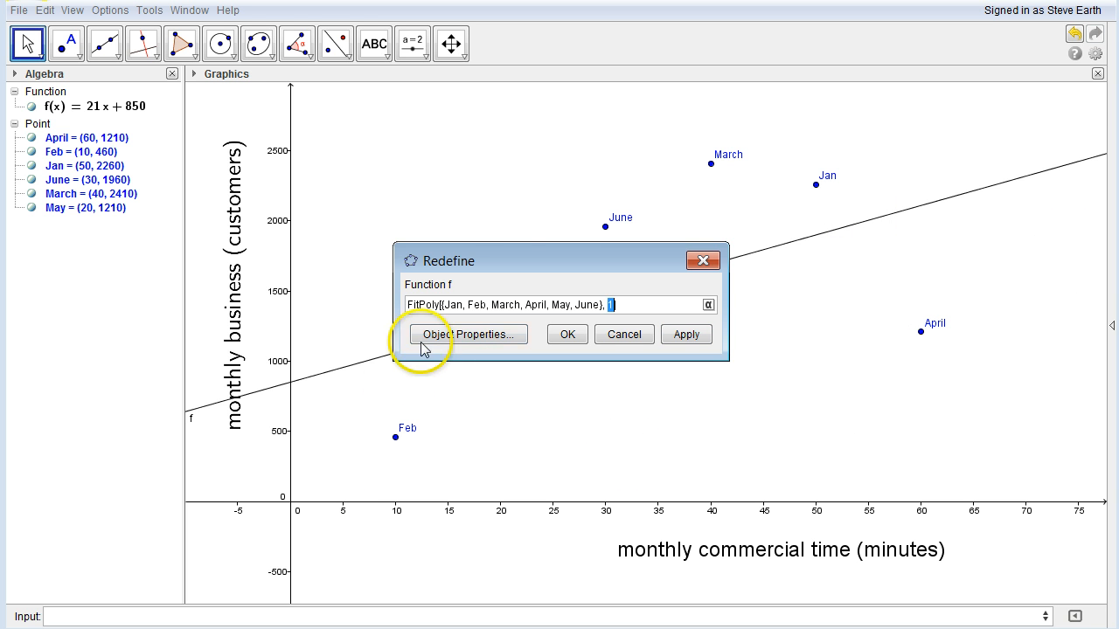
click(701, 262)
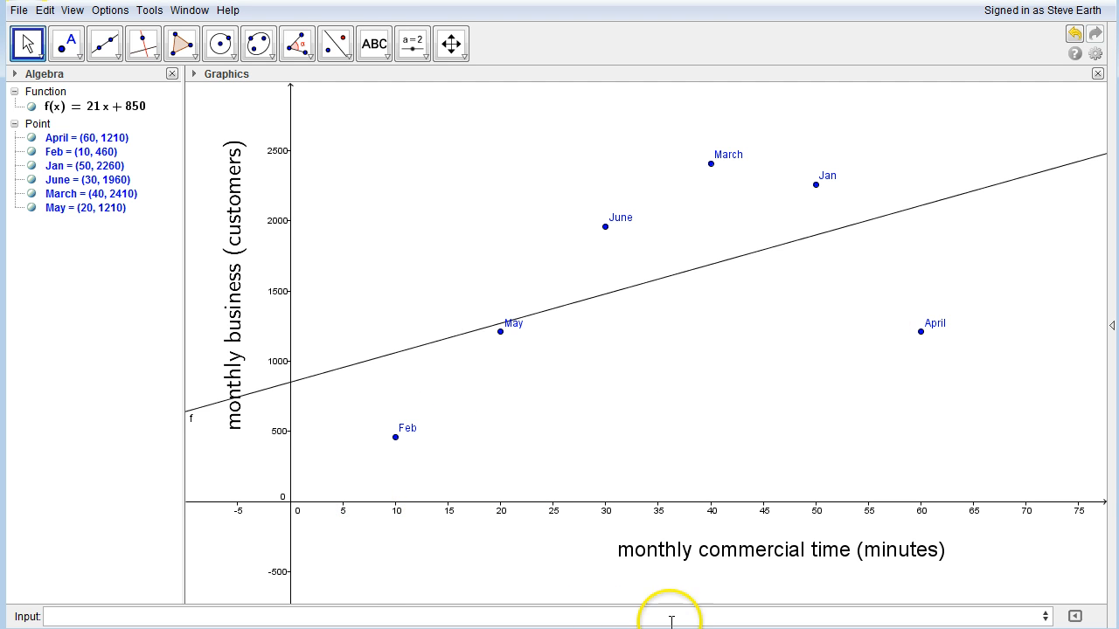
click(711, 165)
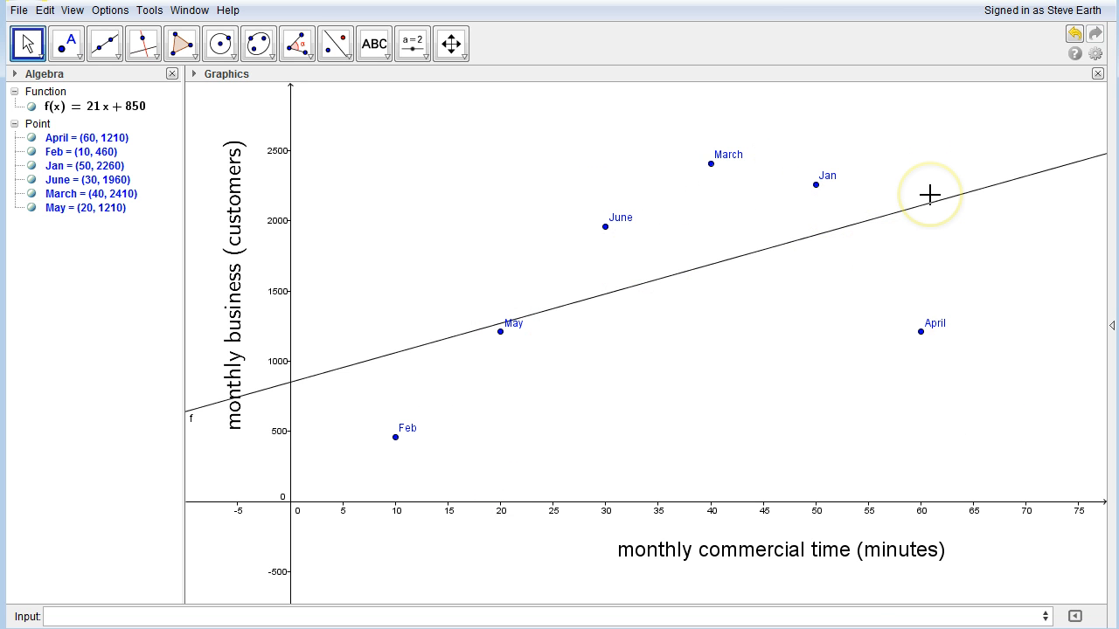
Step: Redefine f as a degree 2 FitPoly of the six month points and widen the algebra list to fit its full equation
click(135, 110)
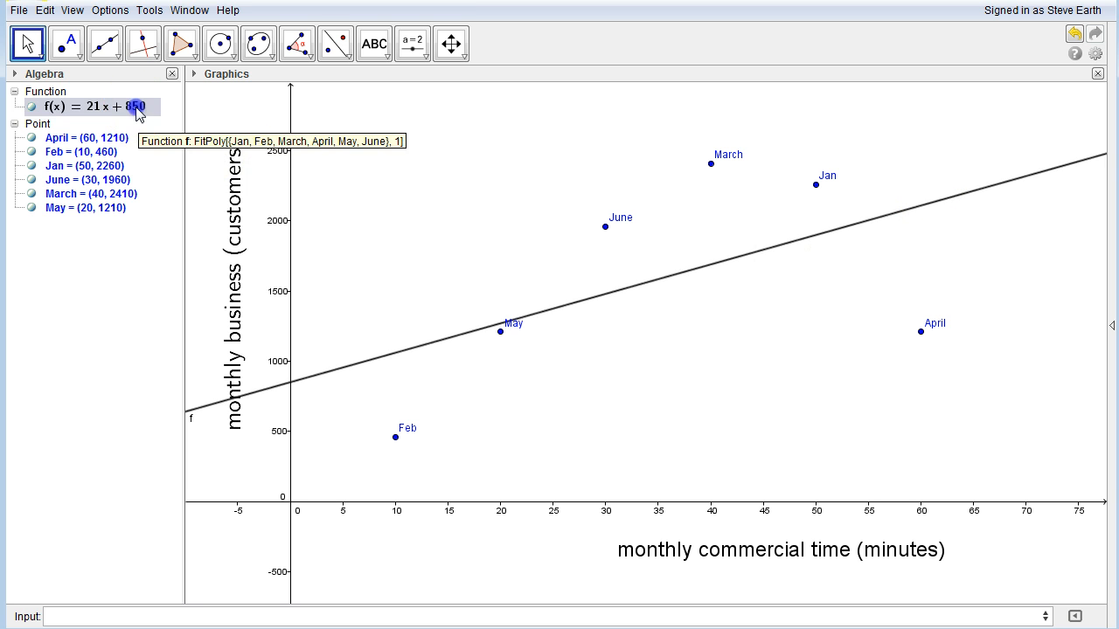
double_click(136, 109)
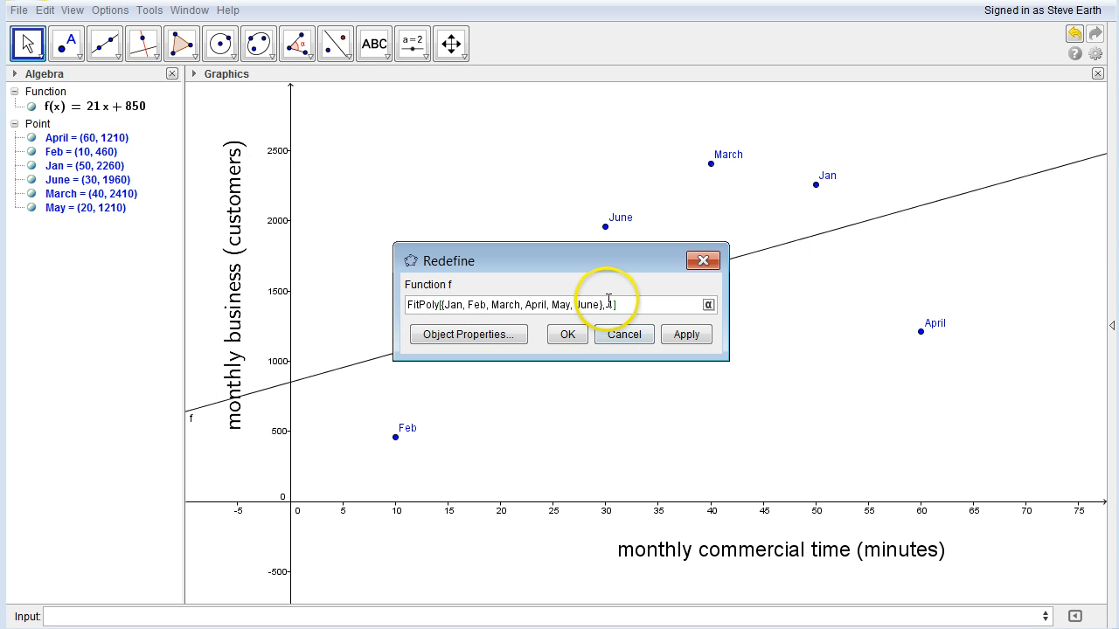
double_click(611, 303)
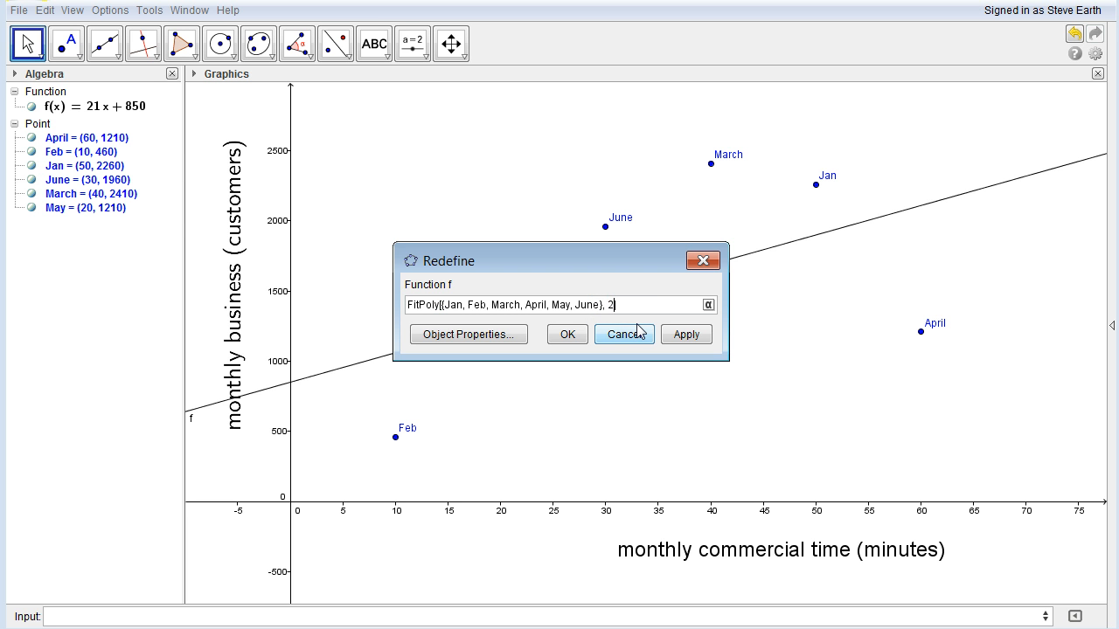
click(682, 334)
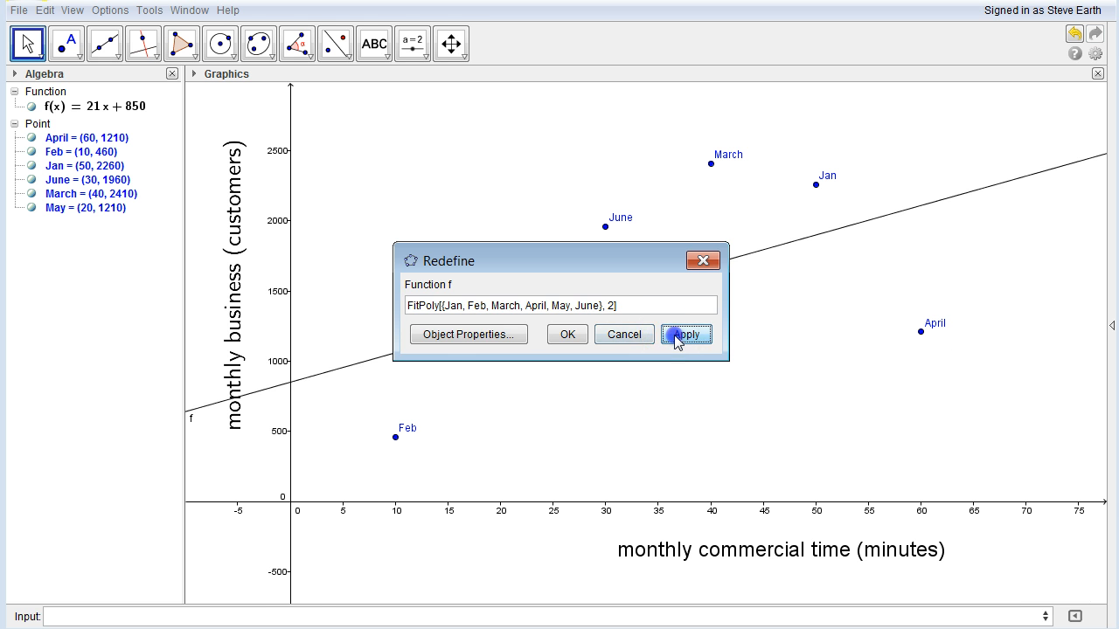
click(570, 334)
click(727, 470)
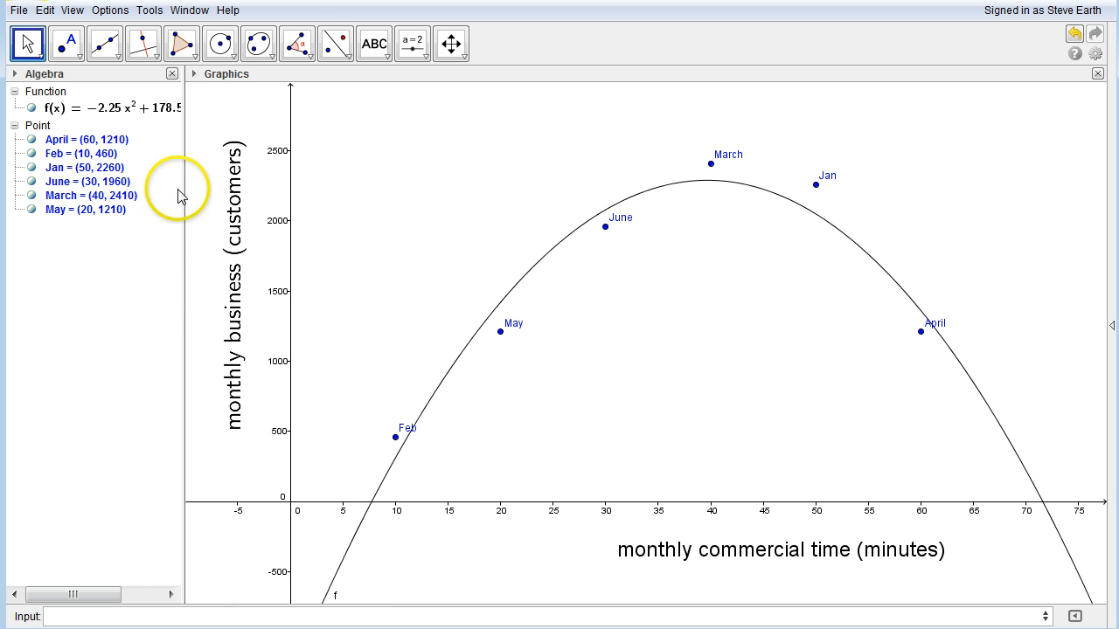
drag(181, 189, 260, 220)
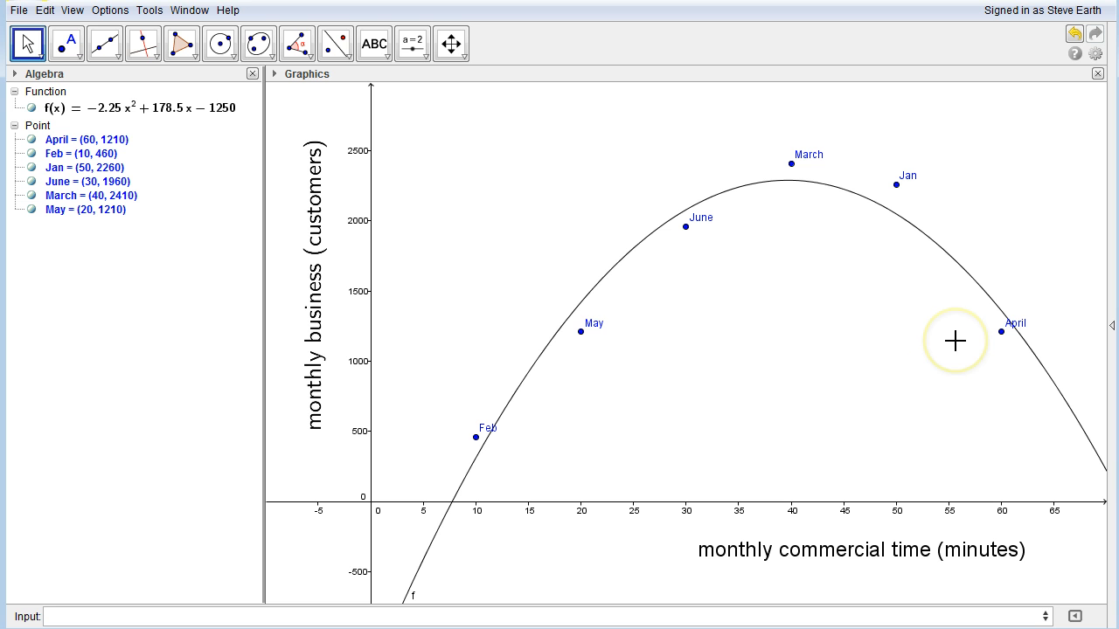
Step: Redefine f as a degree 3 FitPoly of the six month points and check the terms of its equation
double_click(159, 109)
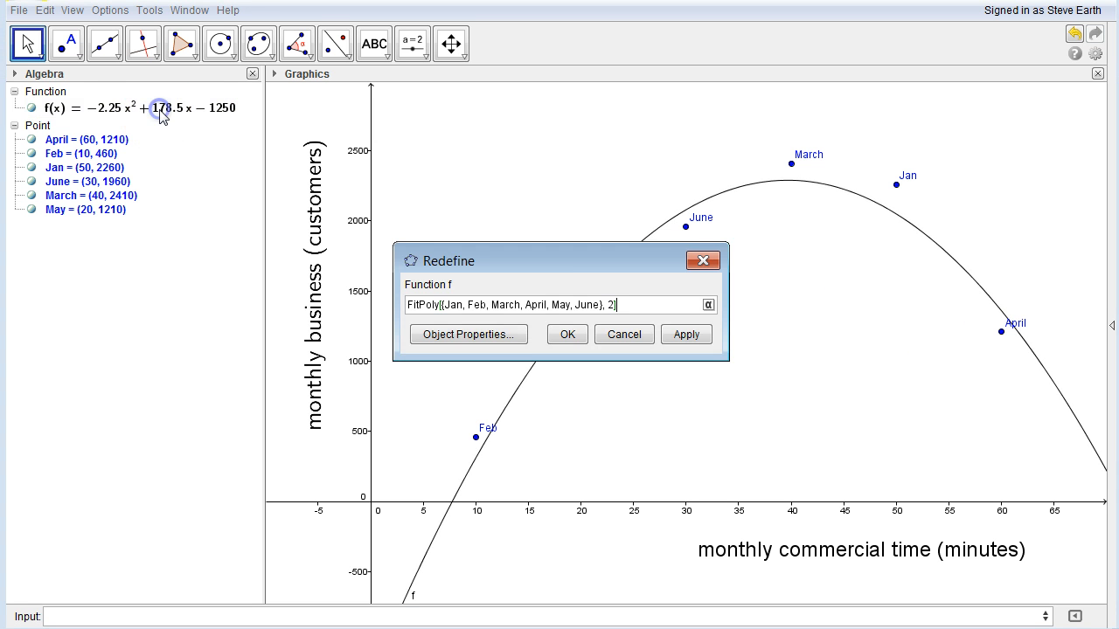
click(608, 305)
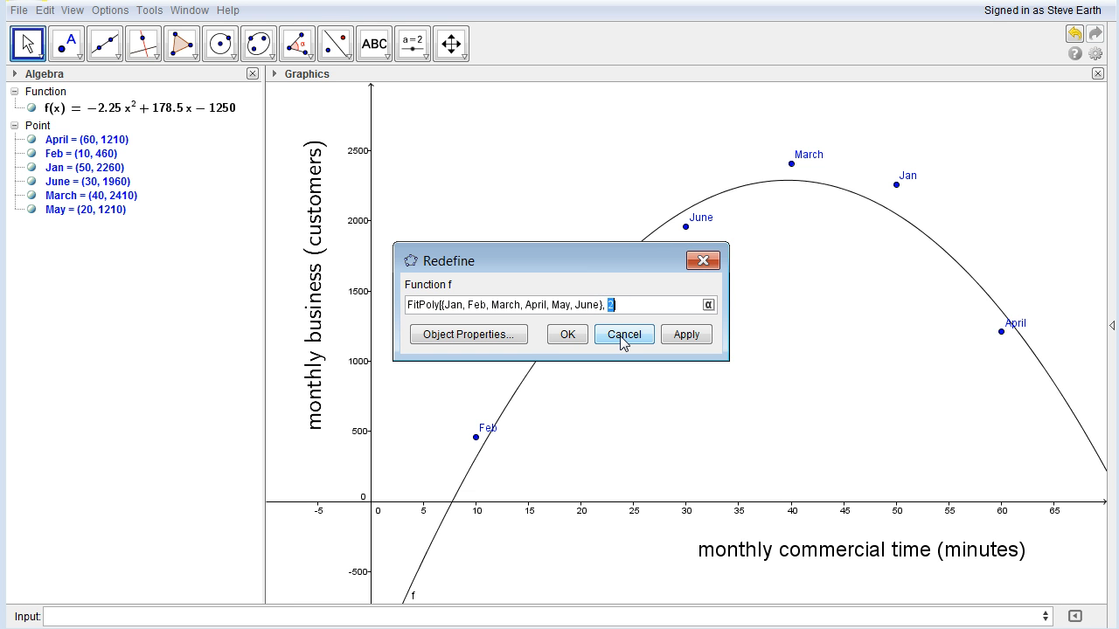
text(3)
click(626, 304)
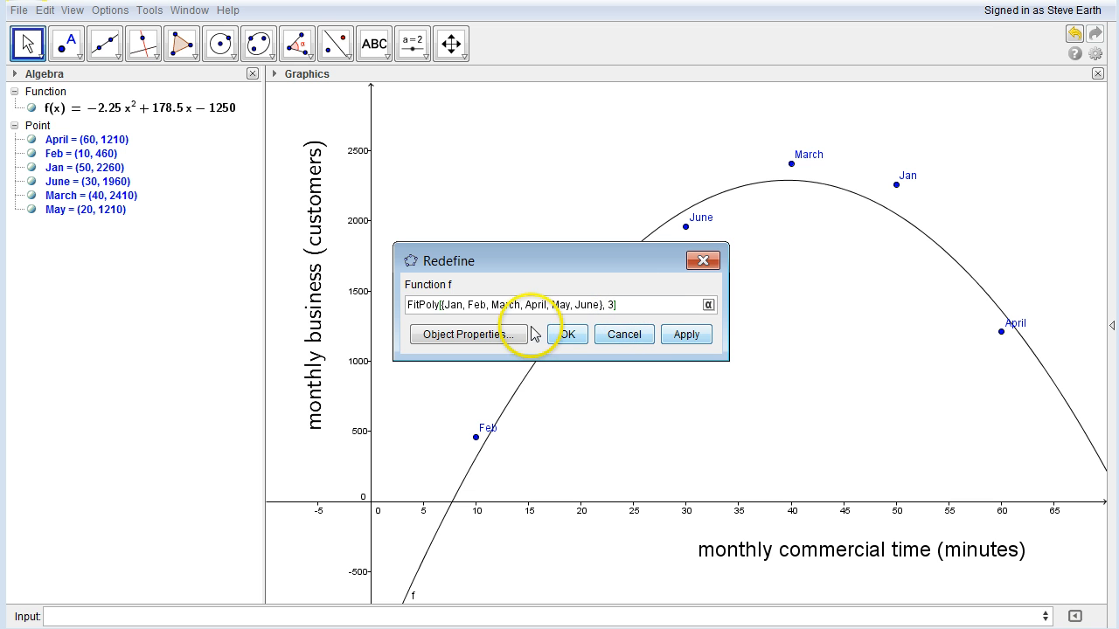
click(569, 333)
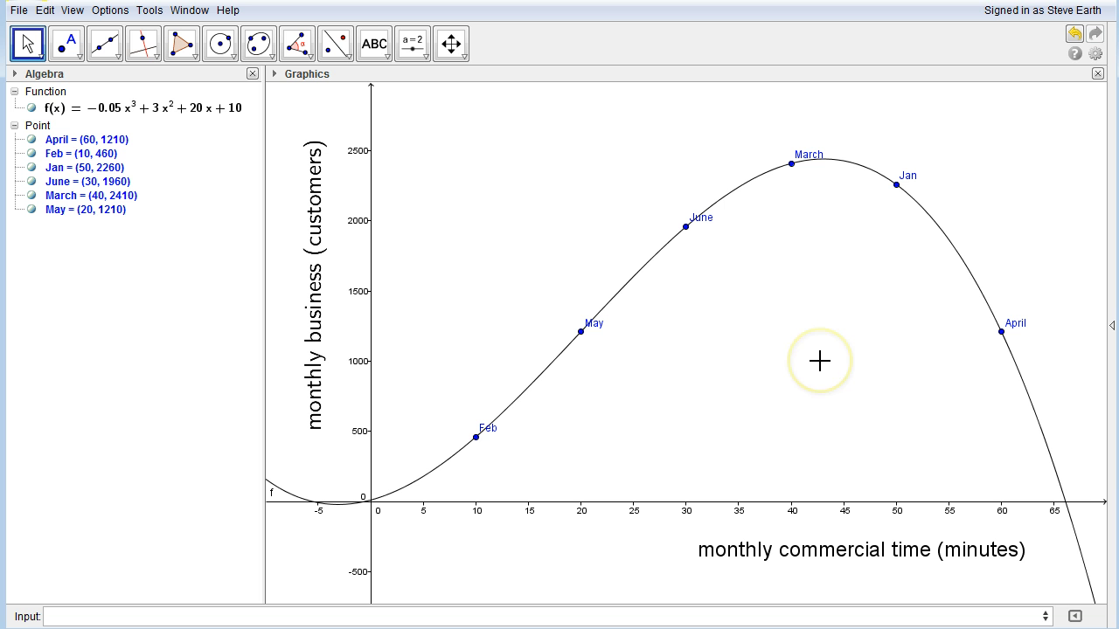
click(133, 111)
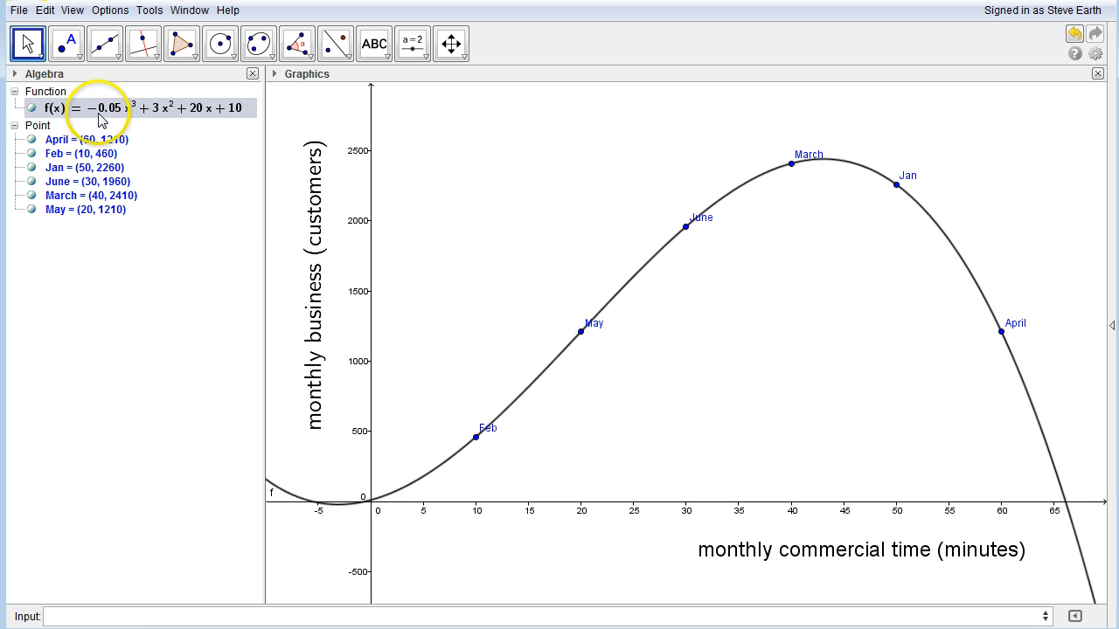
mouse_move(103, 120)
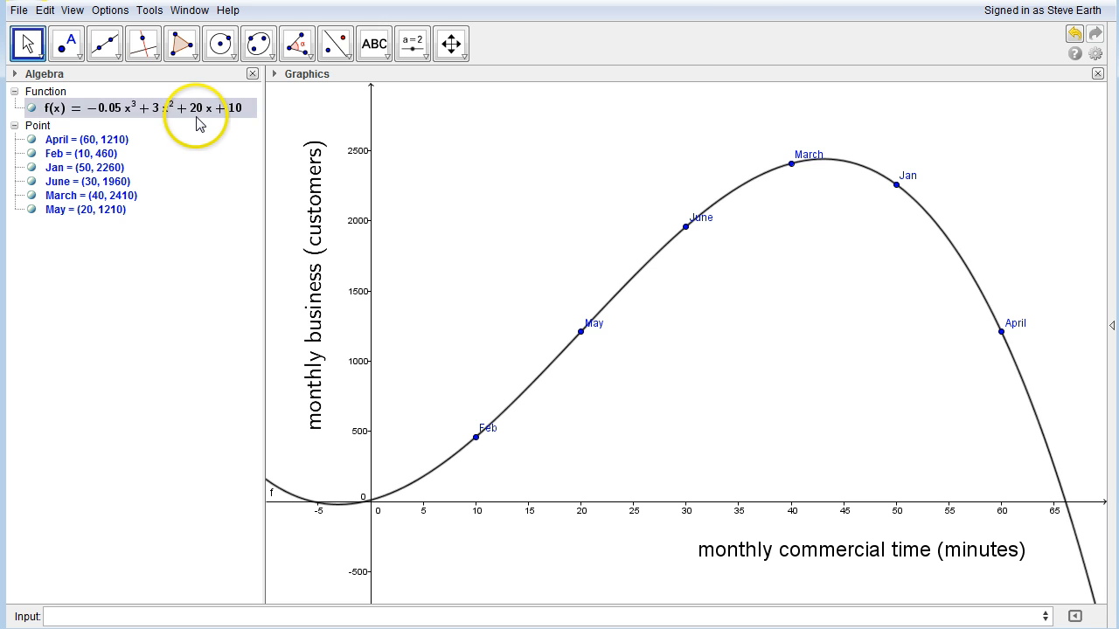
mouse_move(199, 123)
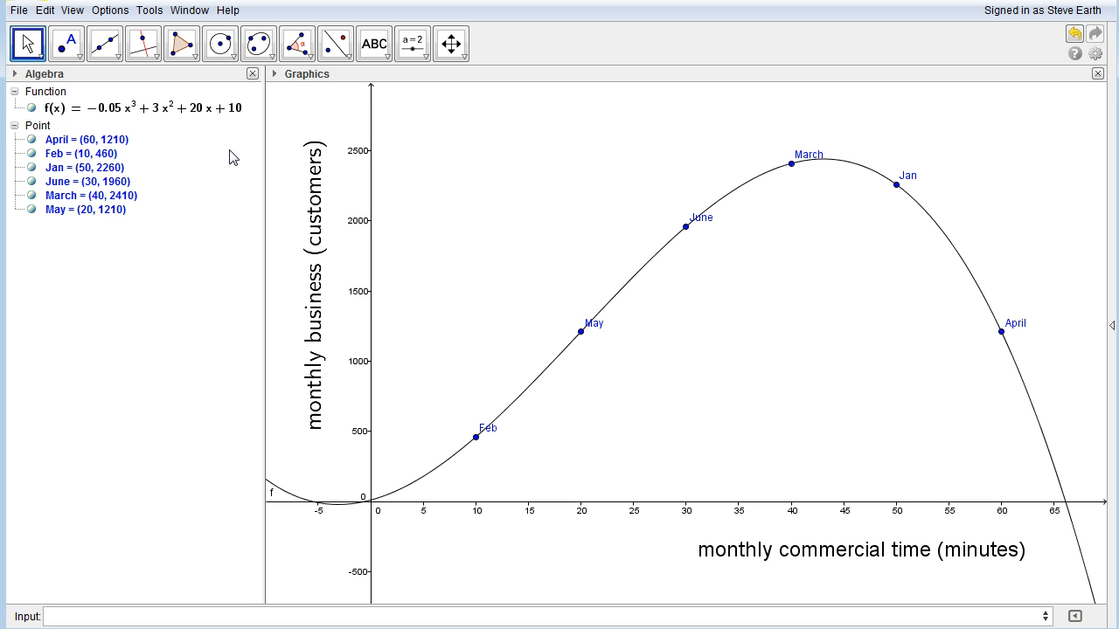
Step: Redefine f with a polynomial degree of 4 for the same six points
double_click(194, 111)
click(537, 305)
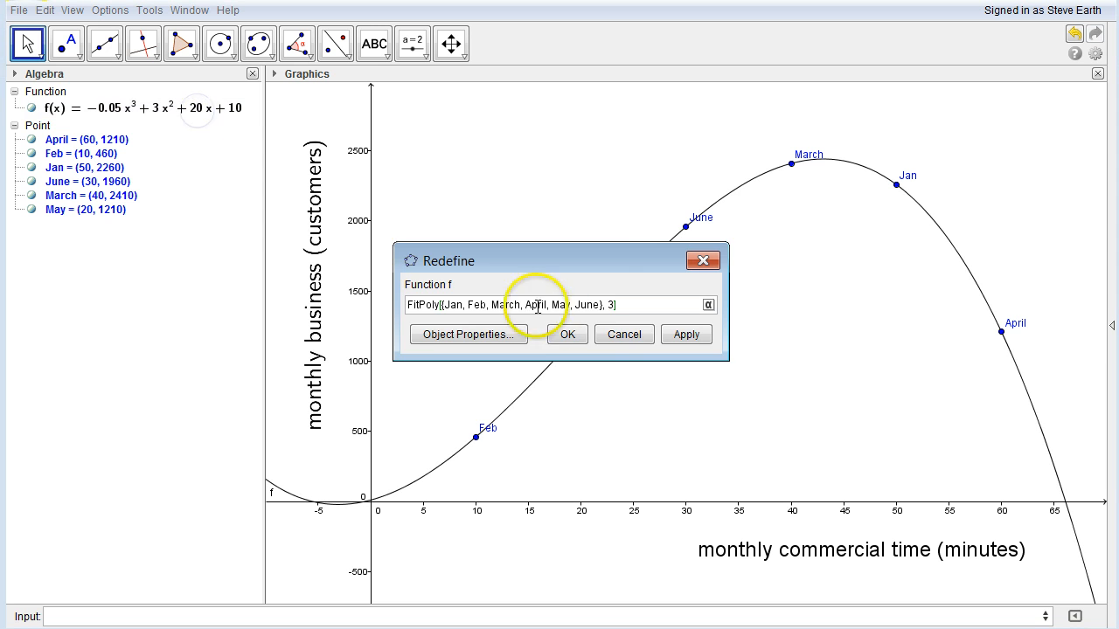
double_click(610, 305)
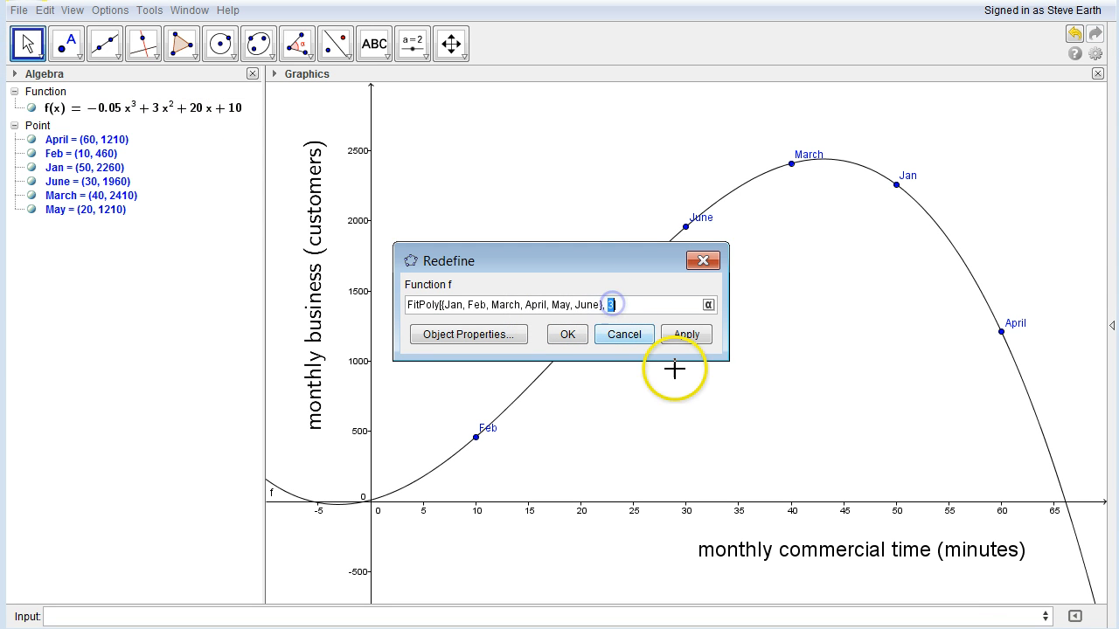
text(4)
click(568, 335)
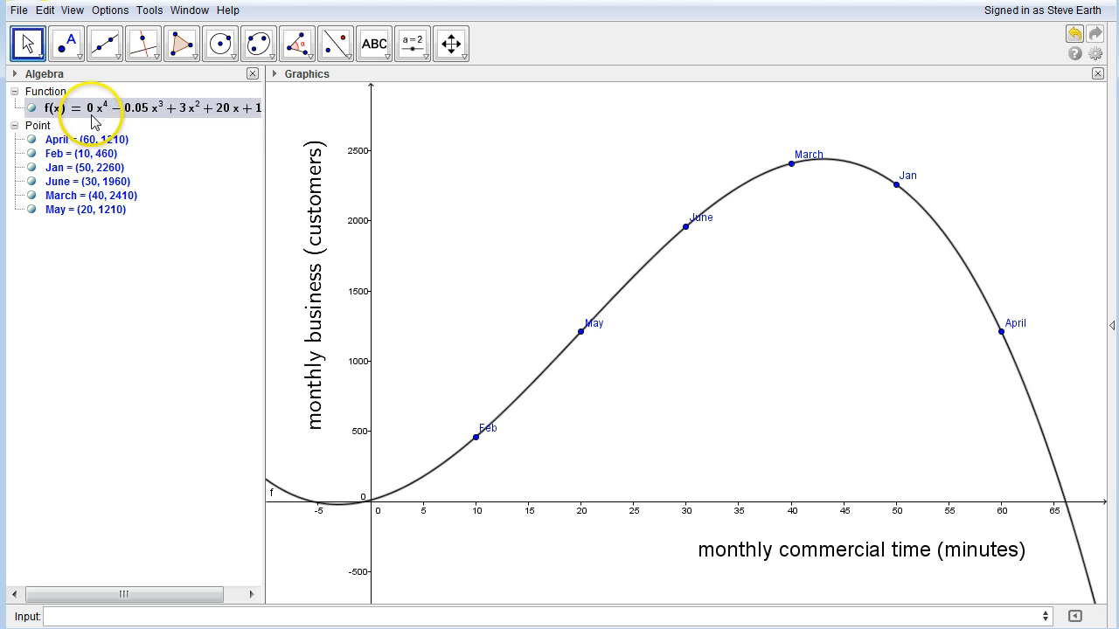
Step: Raise the polynomial degree in the FitPoly definition of f to 5
double_click(144, 112)
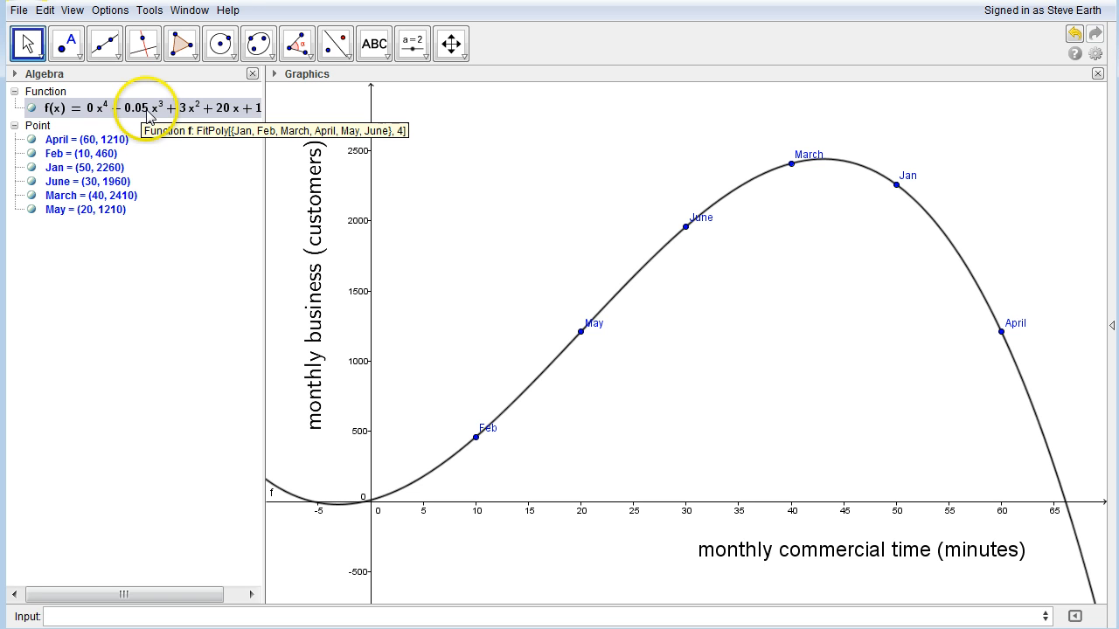
double_click(609, 304)
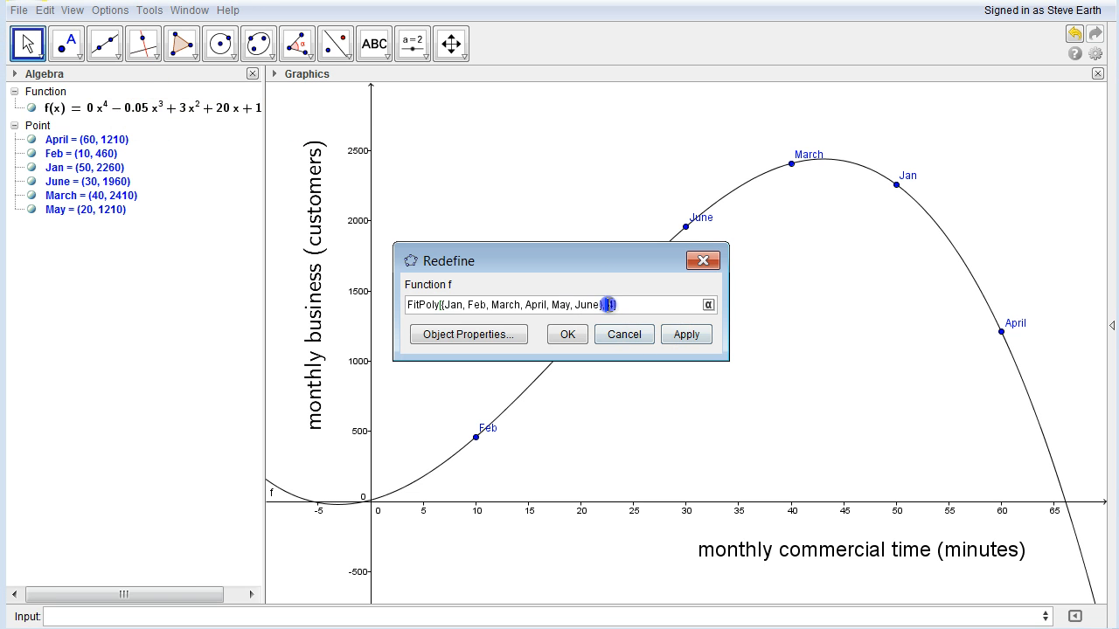
text(5)
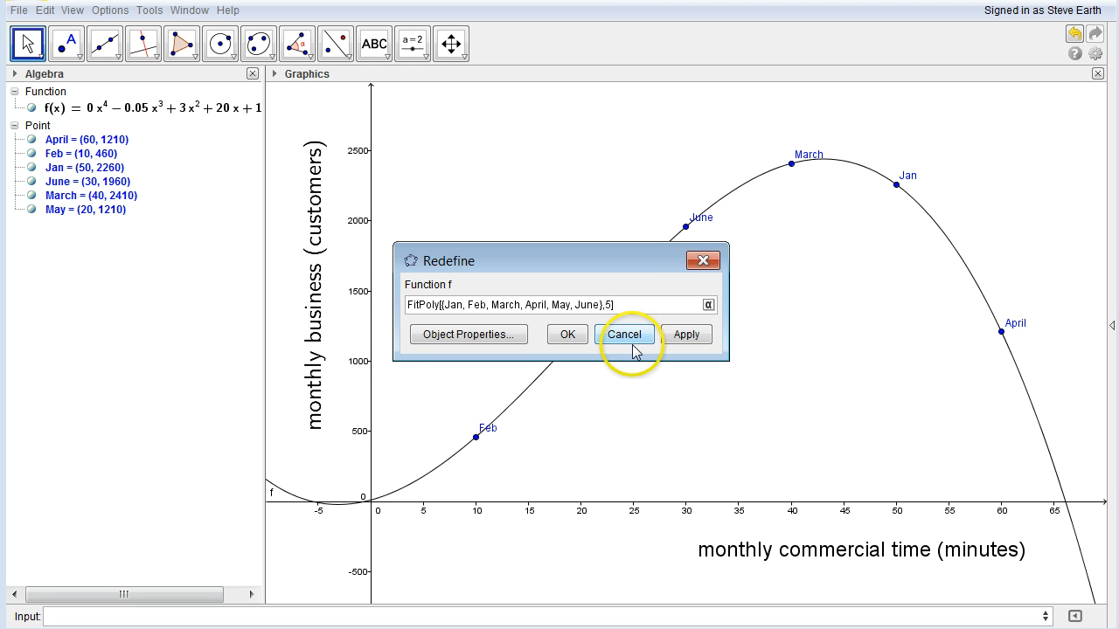
click(568, 335)
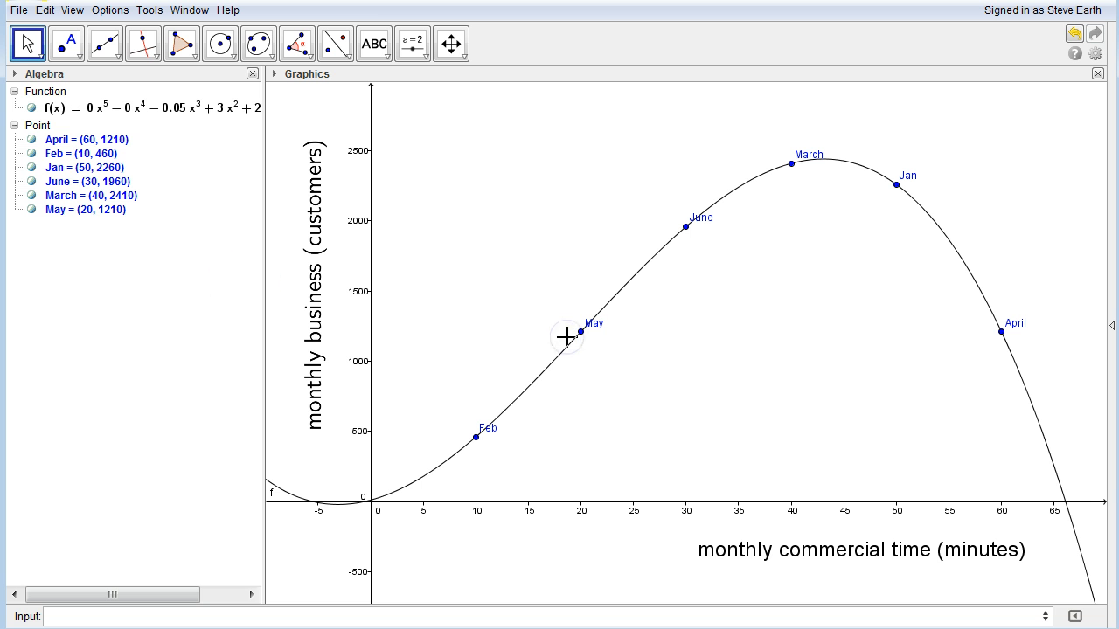
Step: Set the polynomial degree in the definition of f back to 3
click(193, 115)
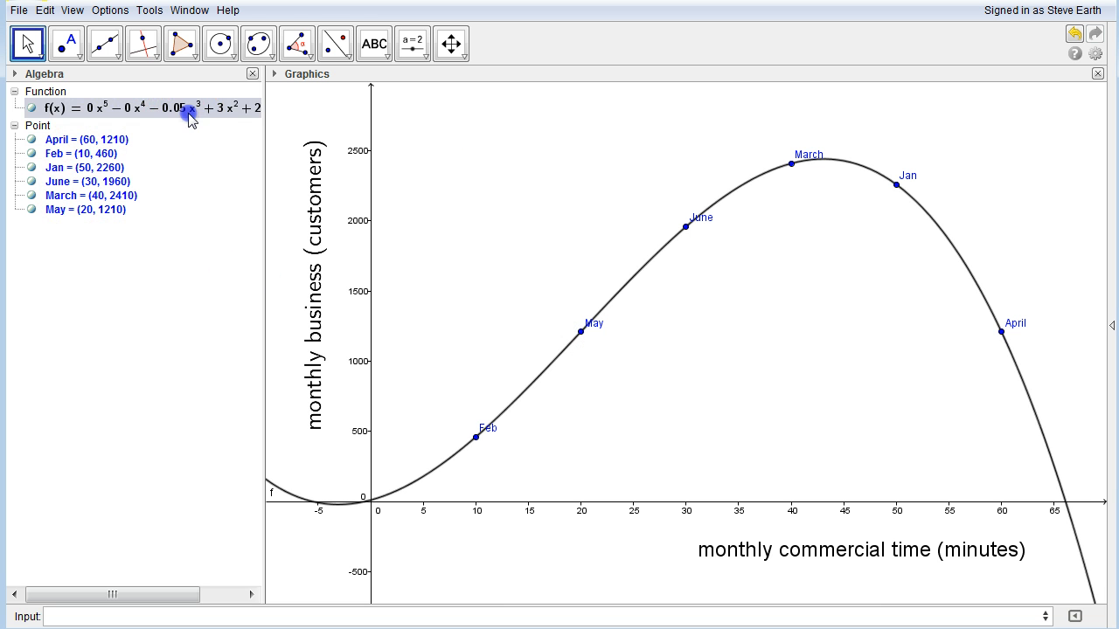
double_click(185, 112)
double_click(610, 304)
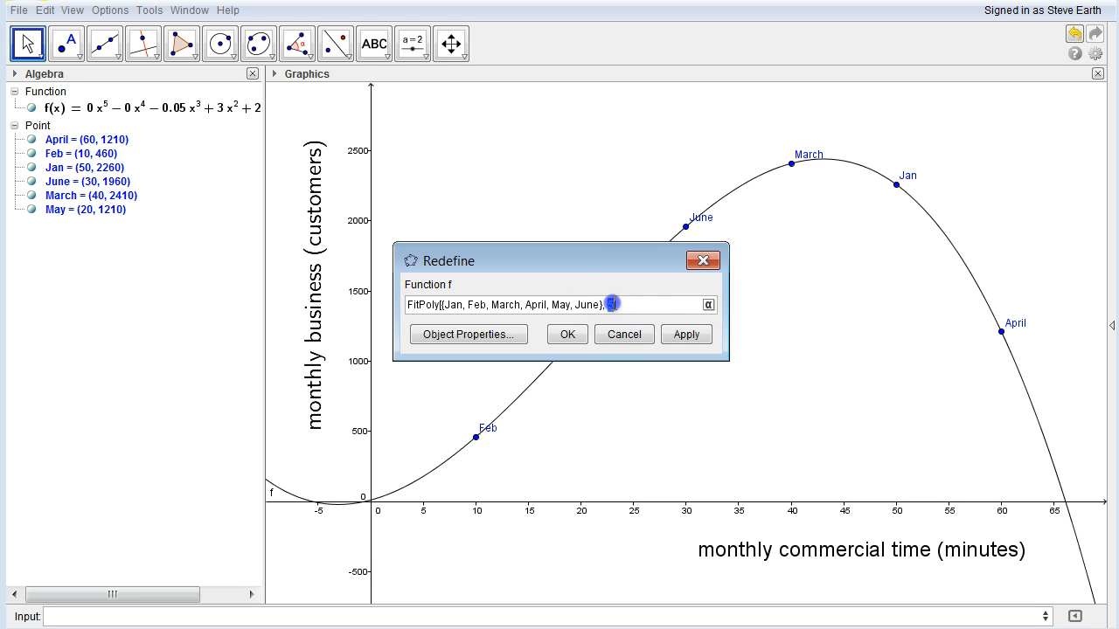
text(3)
click(567, 333)
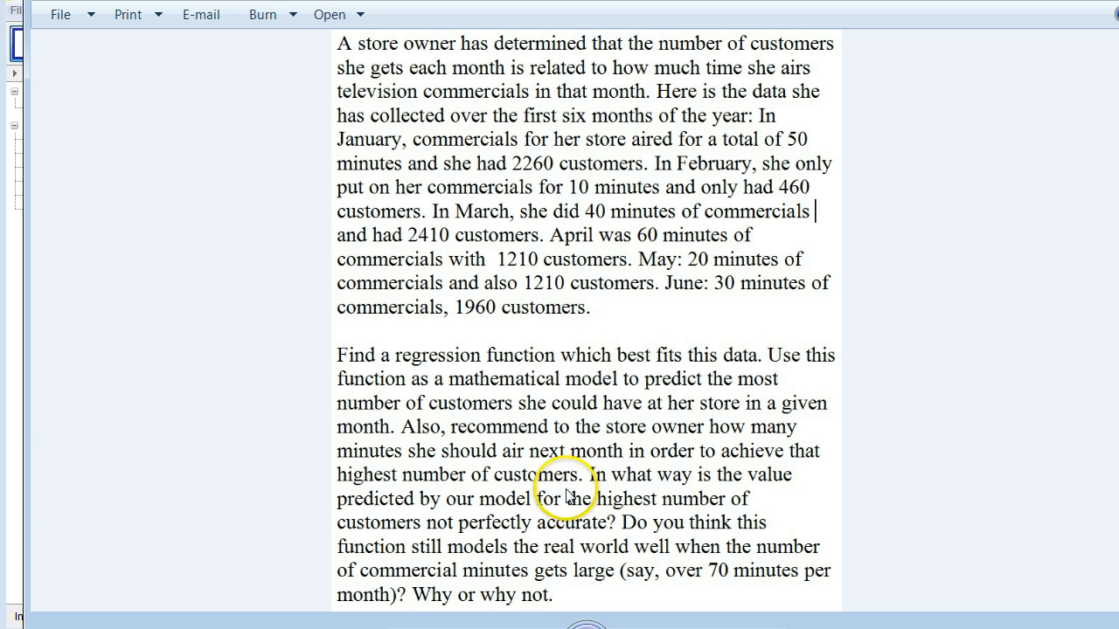
Step: Return to GeoGebra from the problem text and create the extremum points of the cubic model with extremum(f)
click(410, 628)
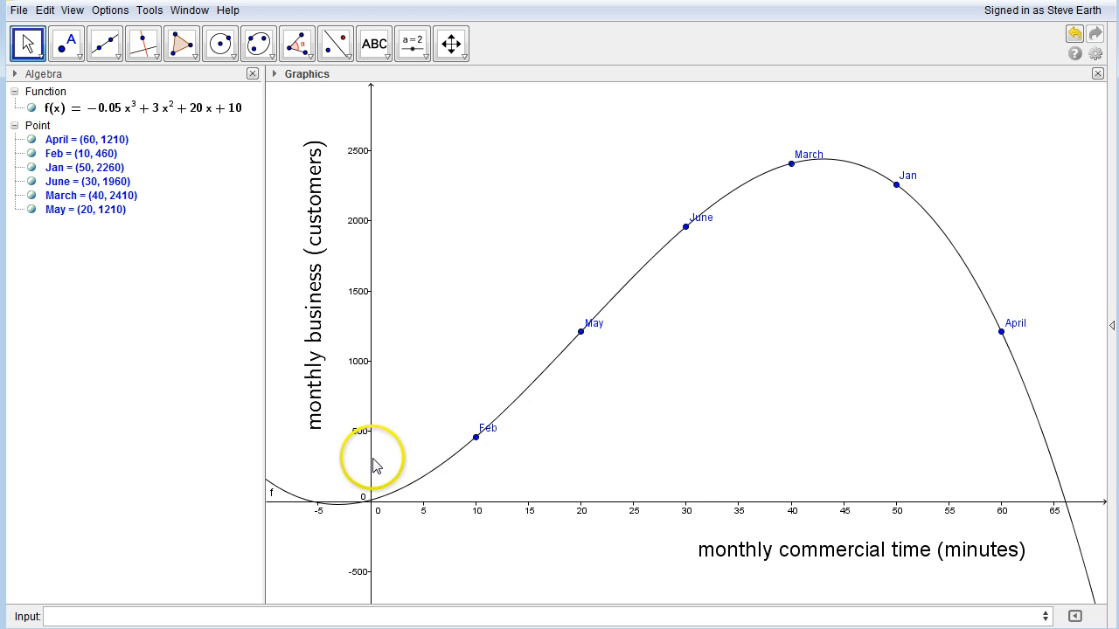
click(319, 223)
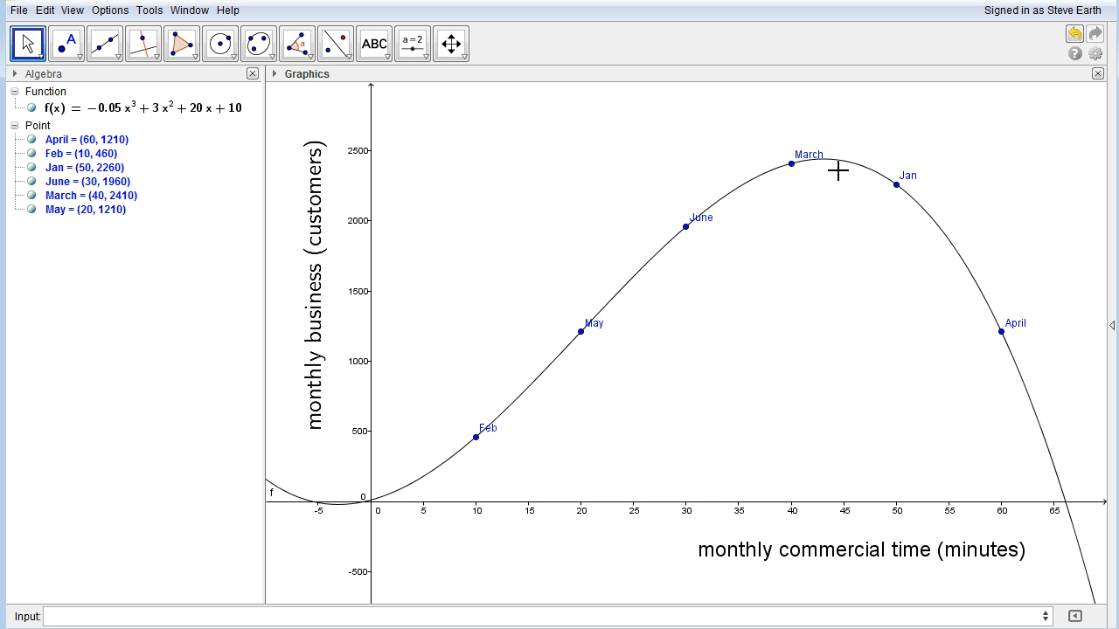
click(836, 233)
click(61, 616)
text(ext)
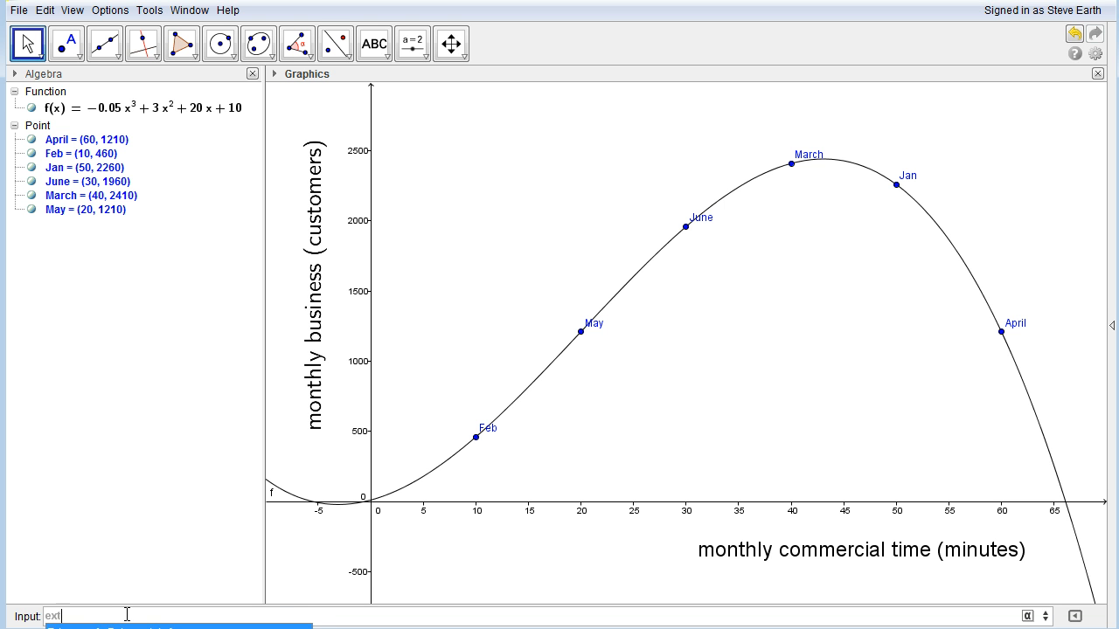
text(remum)
click(114, 617)
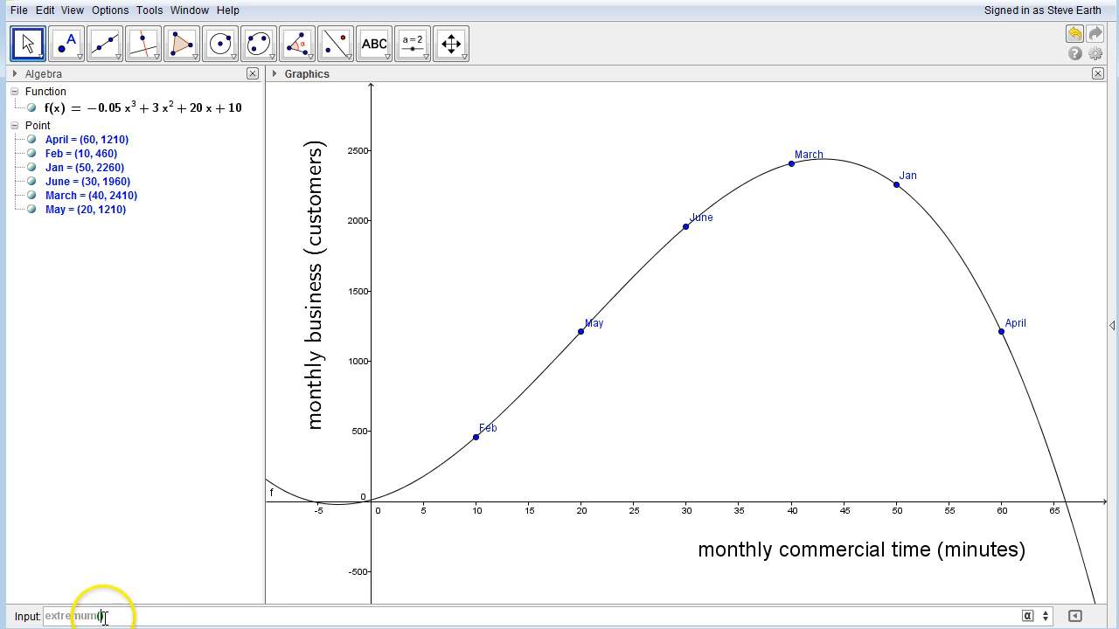
text(f)
click(167, 609)
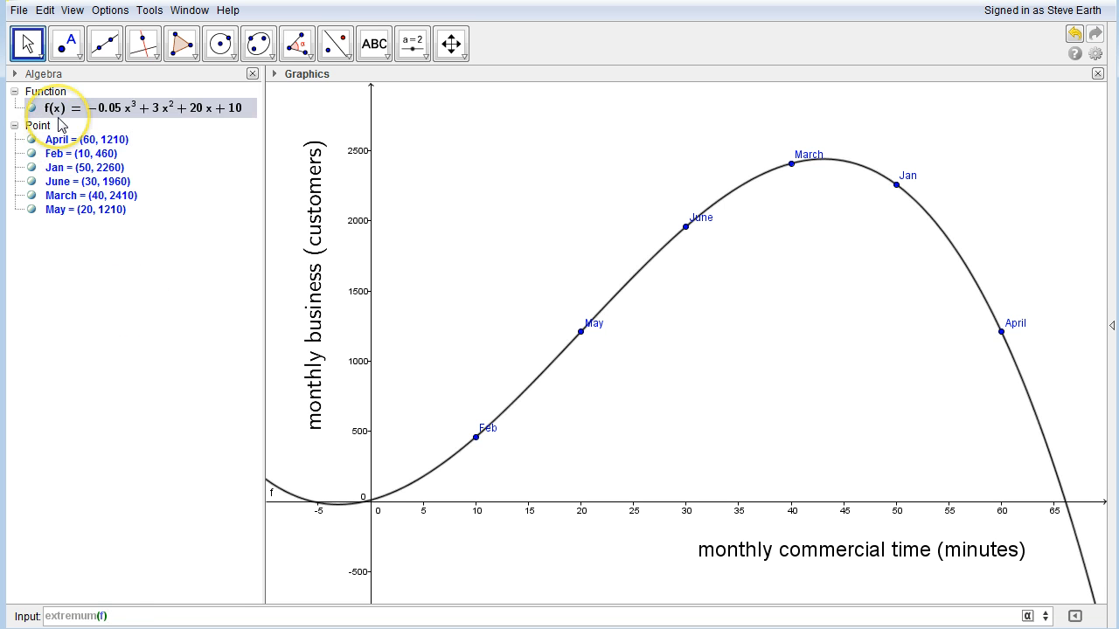
click(126, 617)
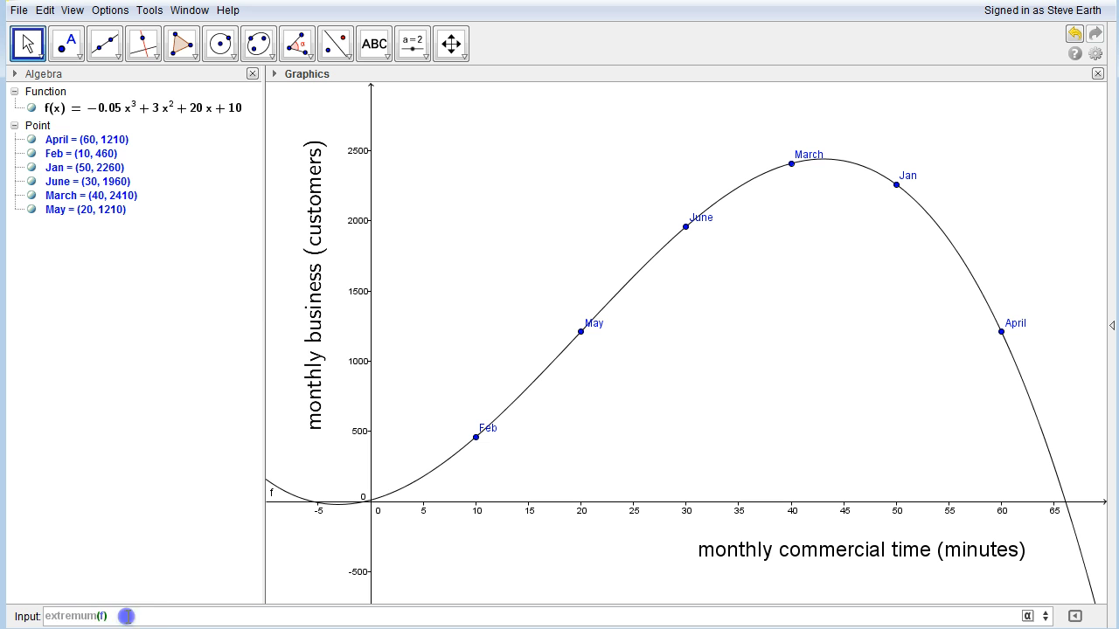
key(Return)
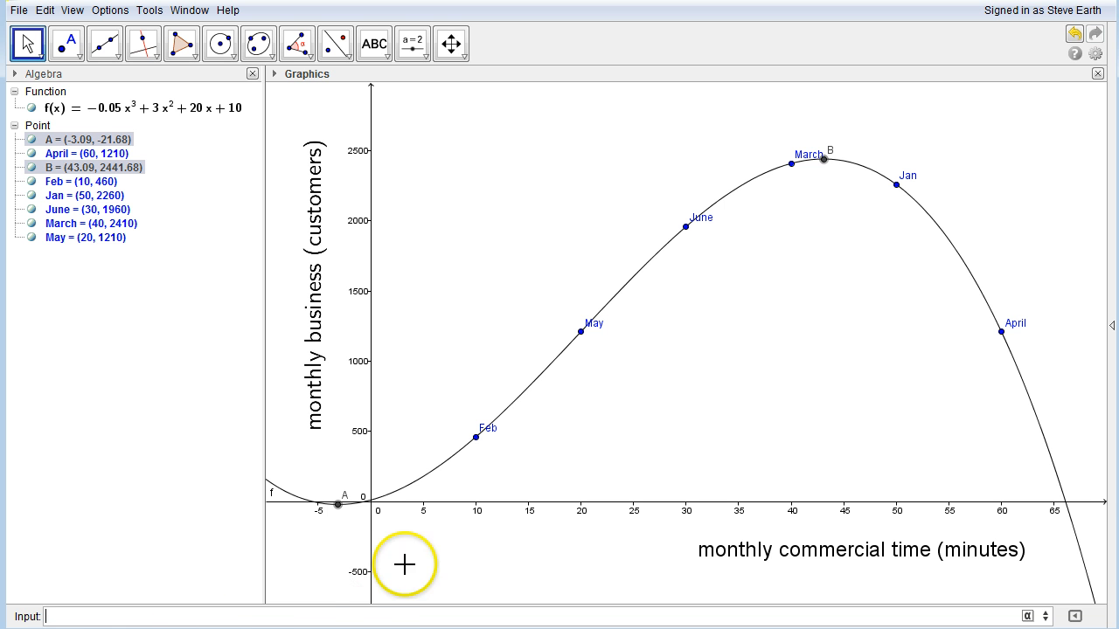
mouse_move(338, 516)
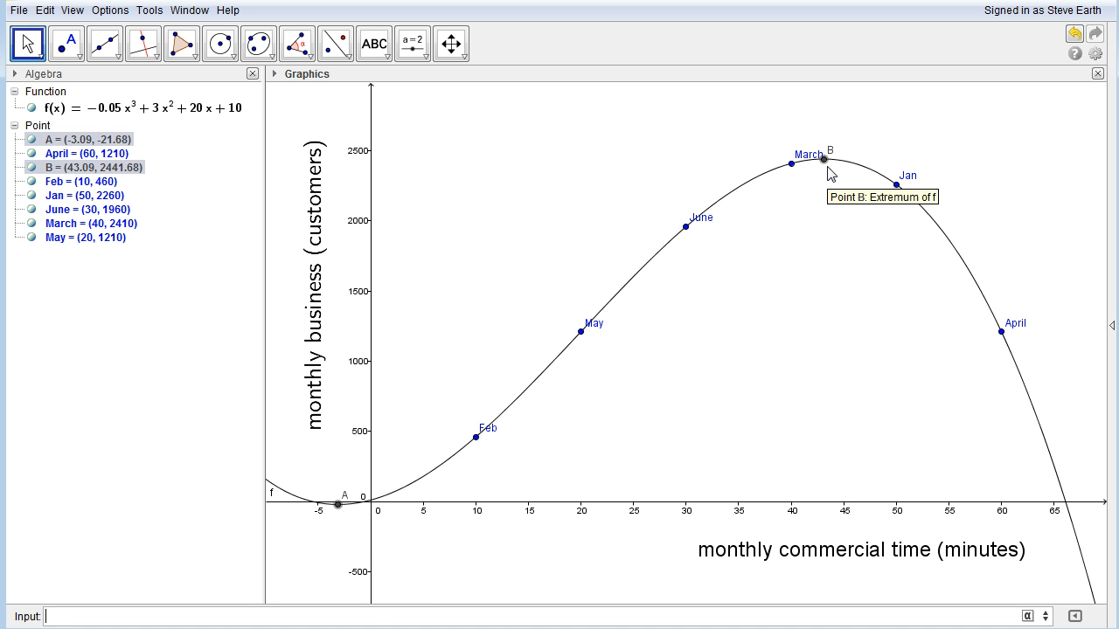
Step: Redefine f with a polynomial degree of 2 and check the extremum point of the resulting parabola
click(127, 112)
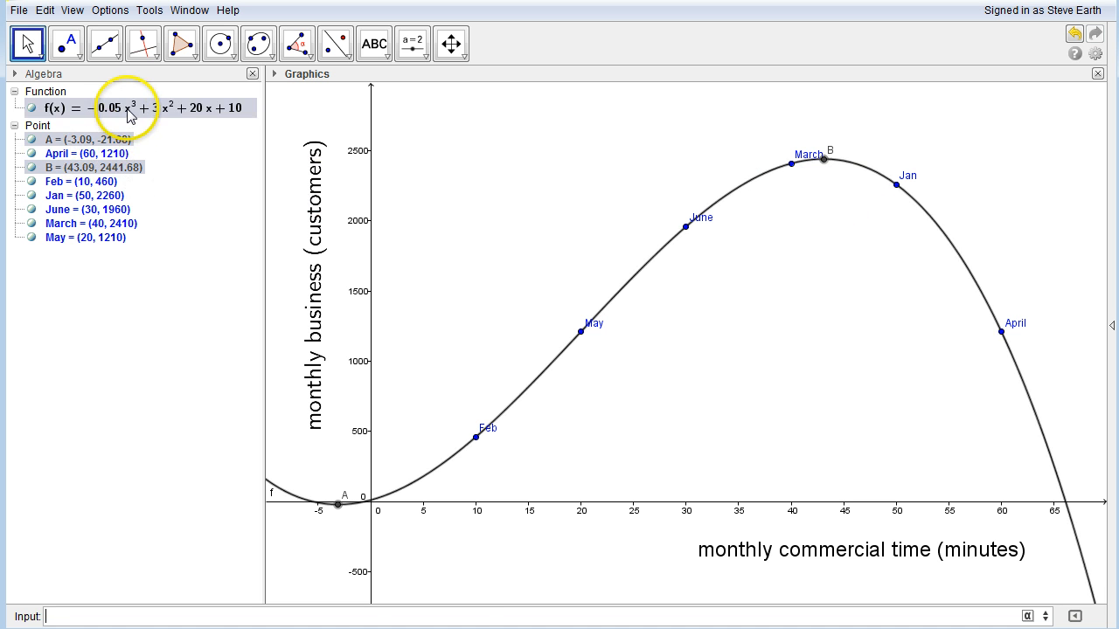
double_click(128, 112)
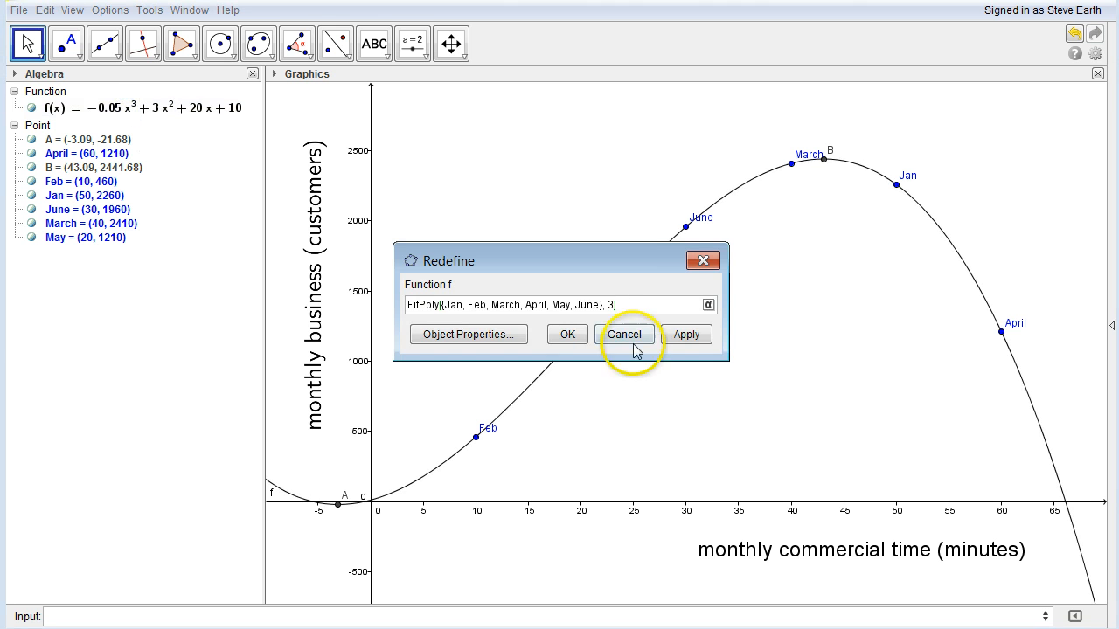
double_click(609, 305)
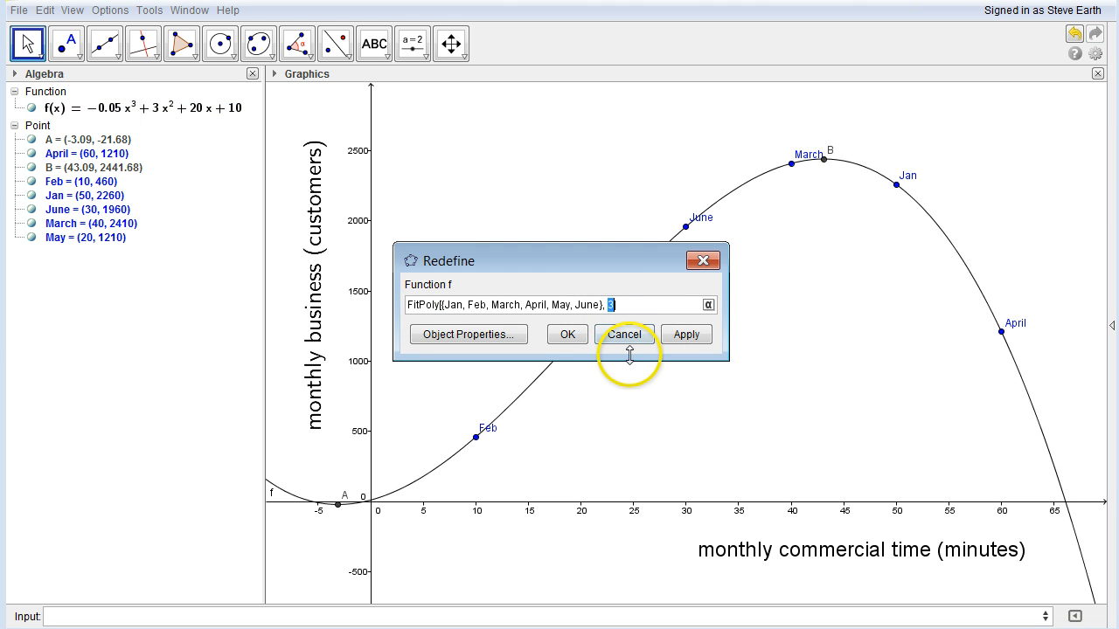
text(2)
key(Return)
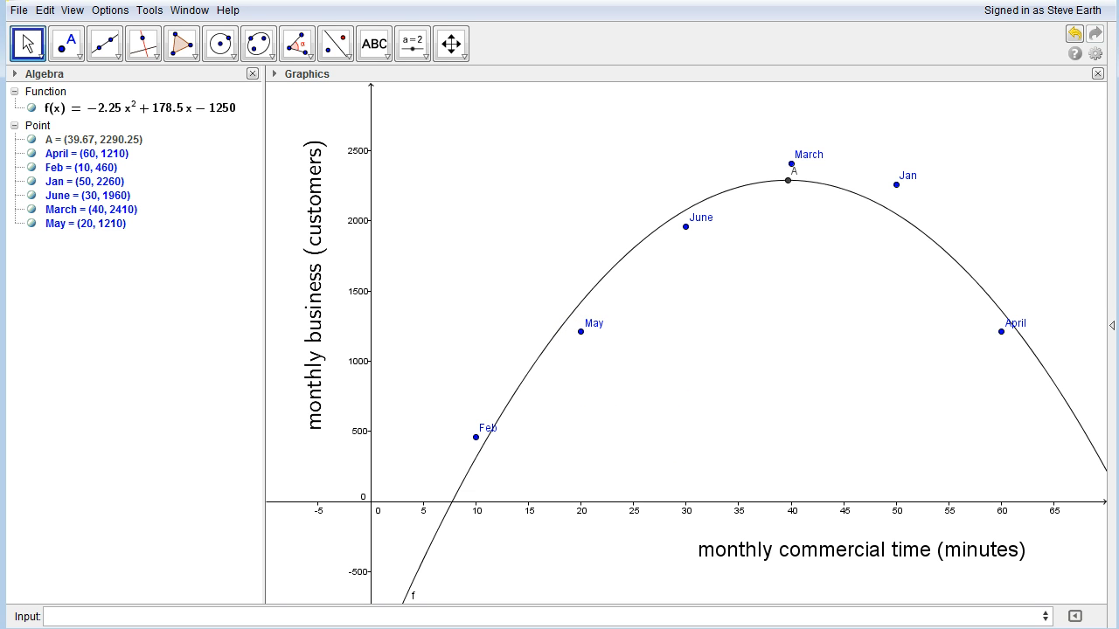
click(788, 181)
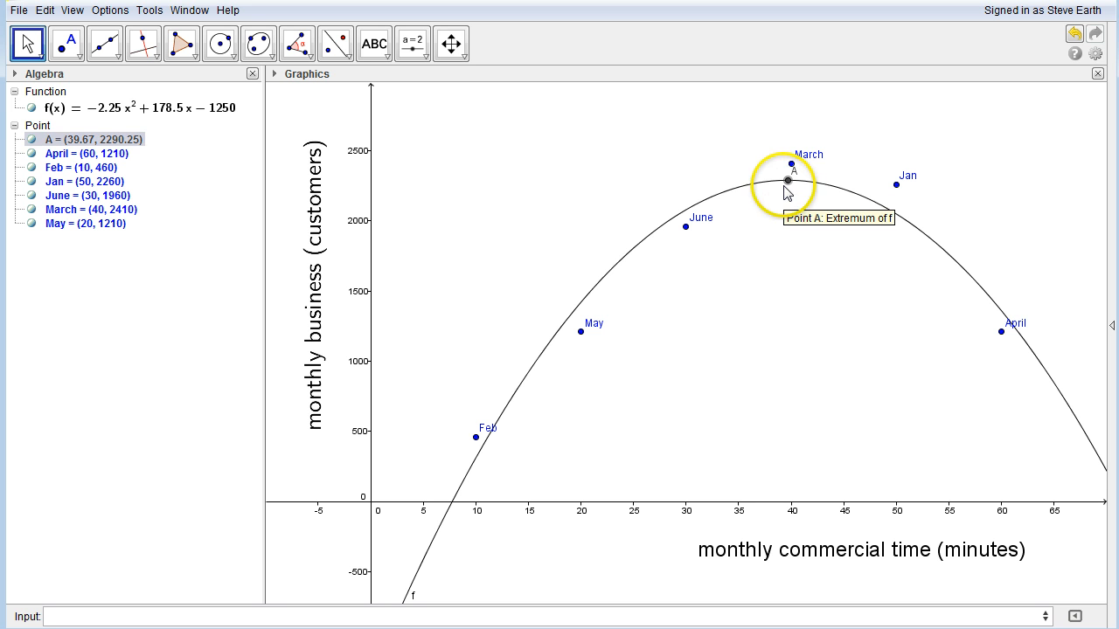
Step: Change the FitPoly degree in the definition of f back to 3
double_click(165, 110)
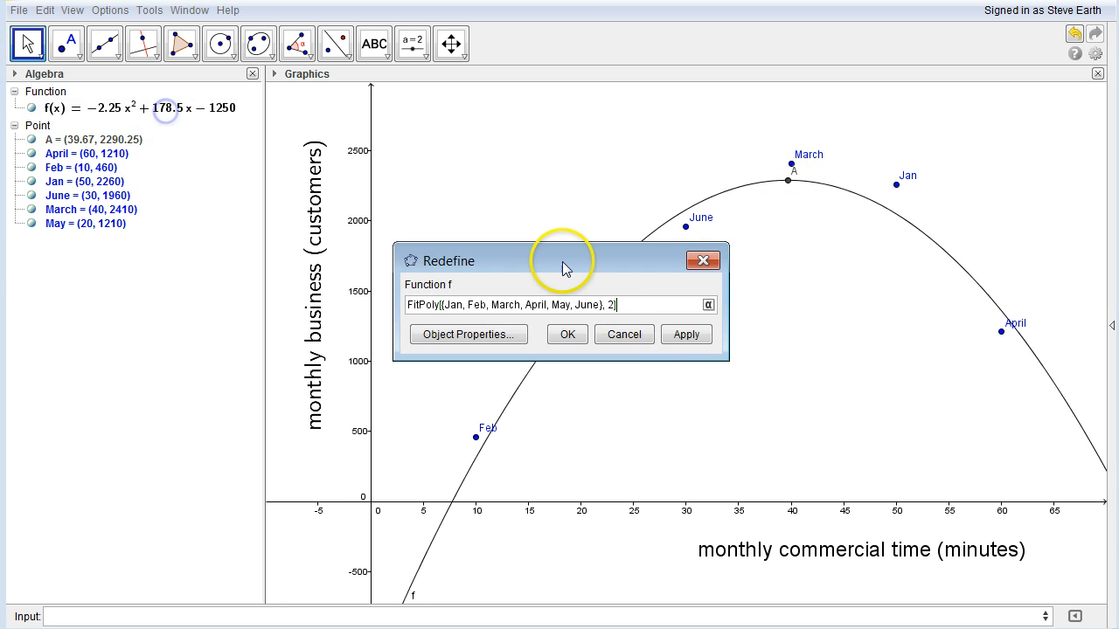
double_click(609, 304)
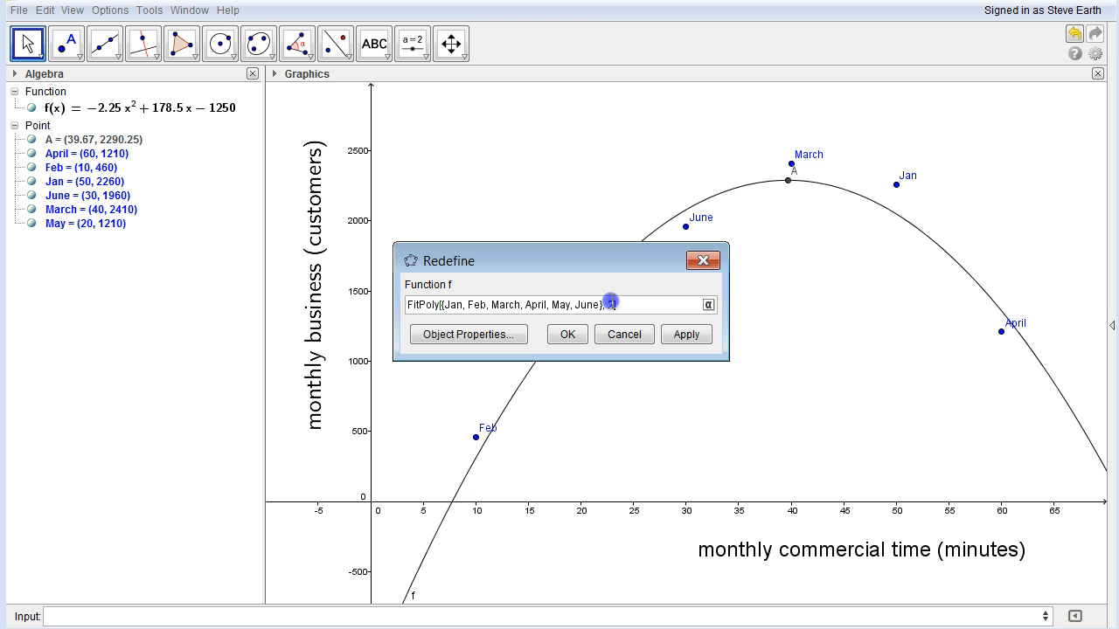
text(3)
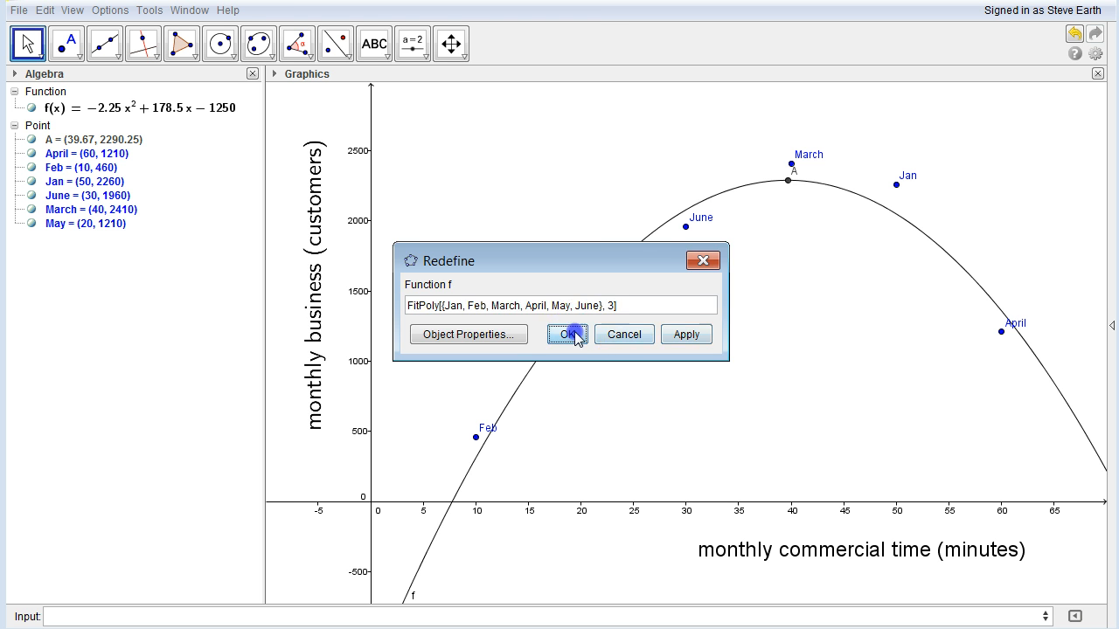
click(569, 335)
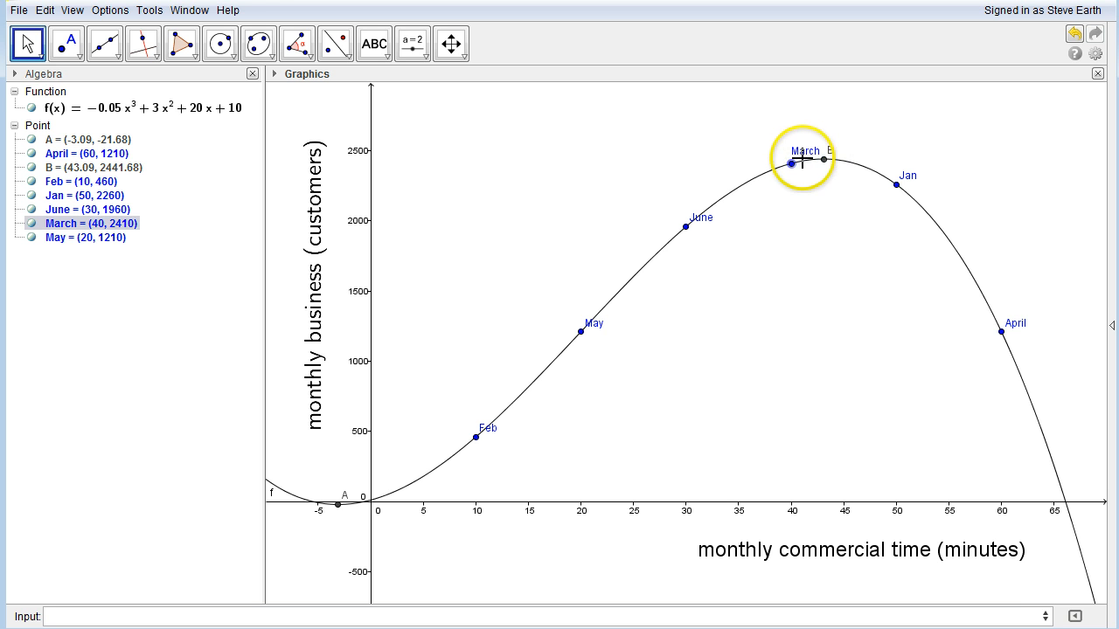
Step: Move the March label to the other side of its point, away from extremum point B
click(804, 155)
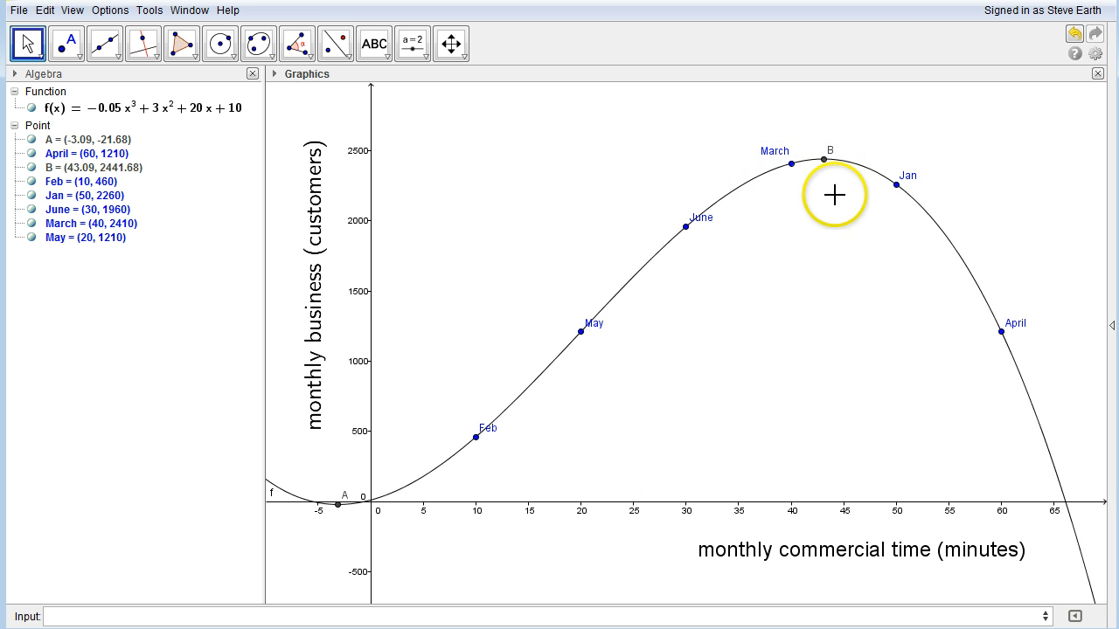
click(794, 173)
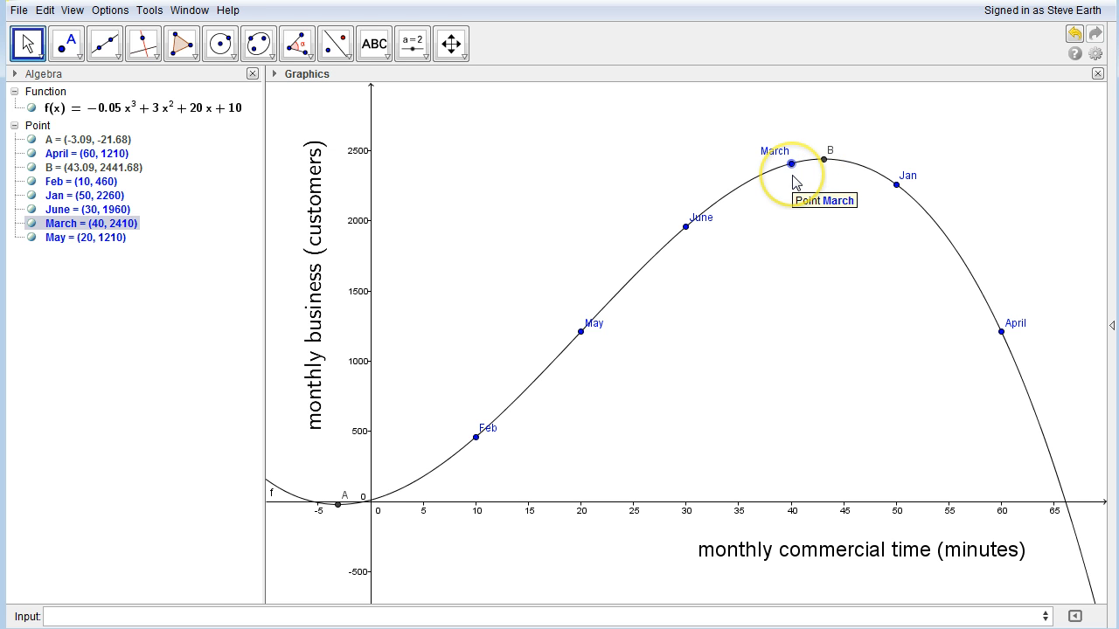
click(805, 277)
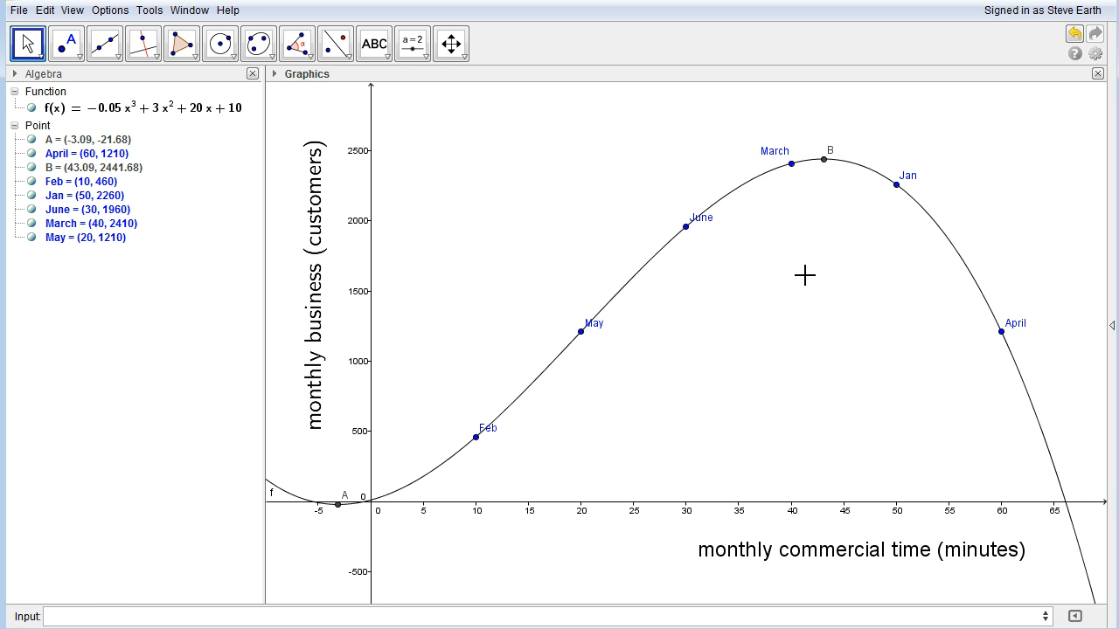
Step: Compare the March point with extremum point B and read B's coordinates against the axis labels to answer the maximum-customers question
click(791, 164)
click(867, 376)
key(alt+Tab)
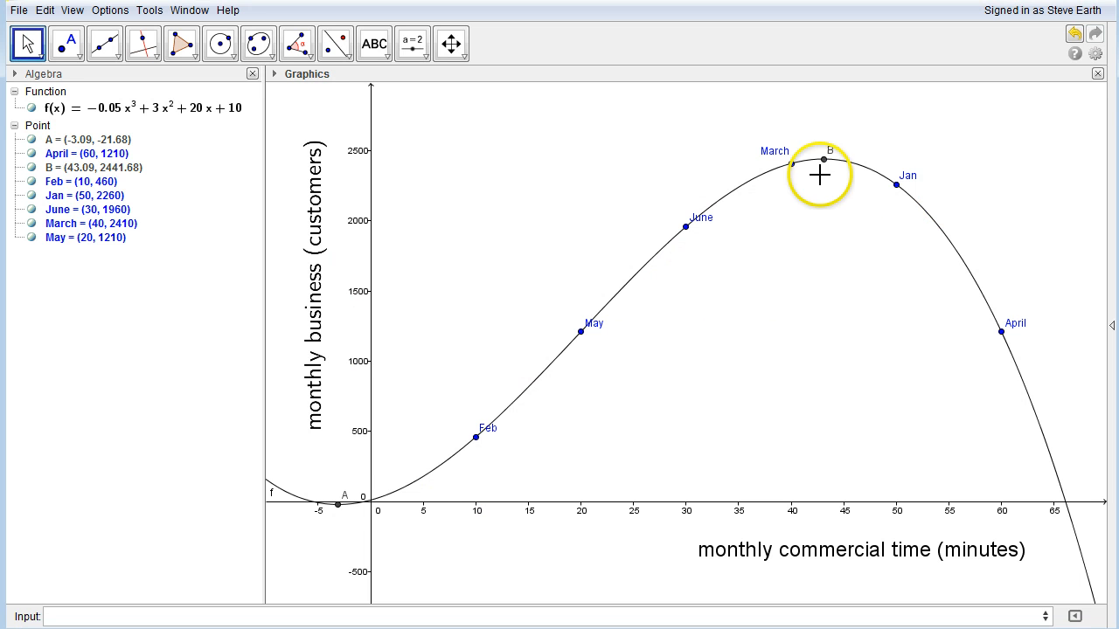
click(823, 161)
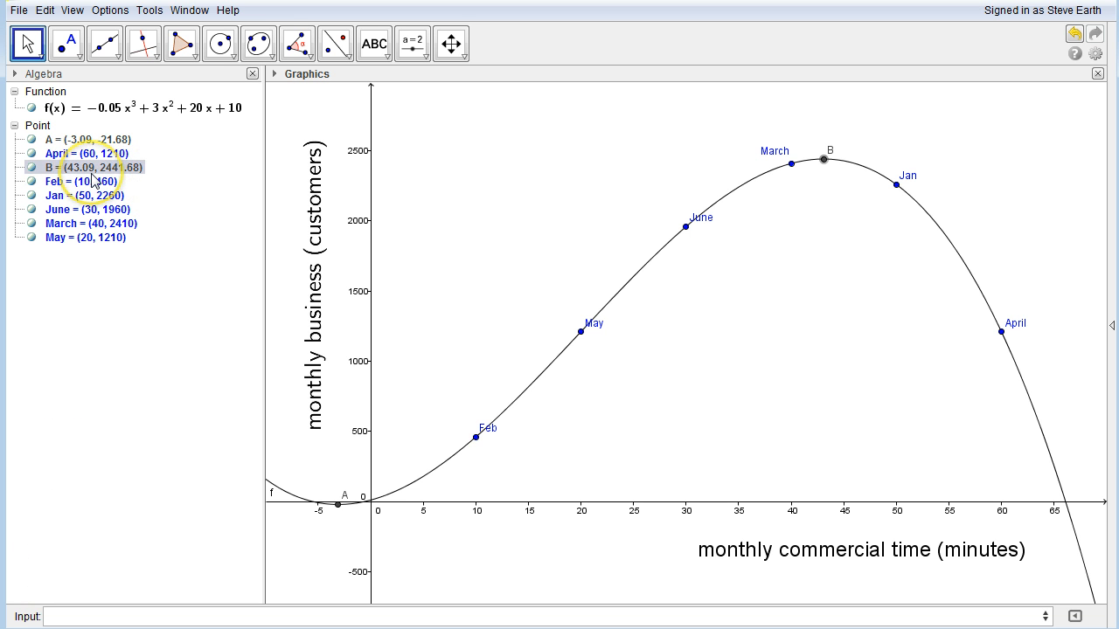
click(94, 177)
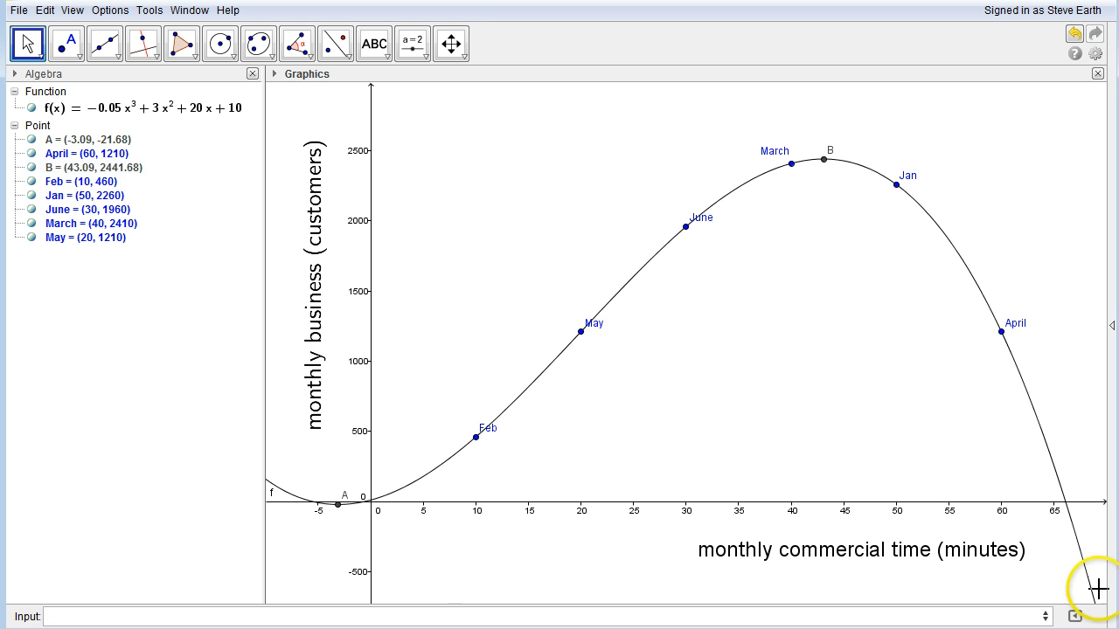
click(70, 182)
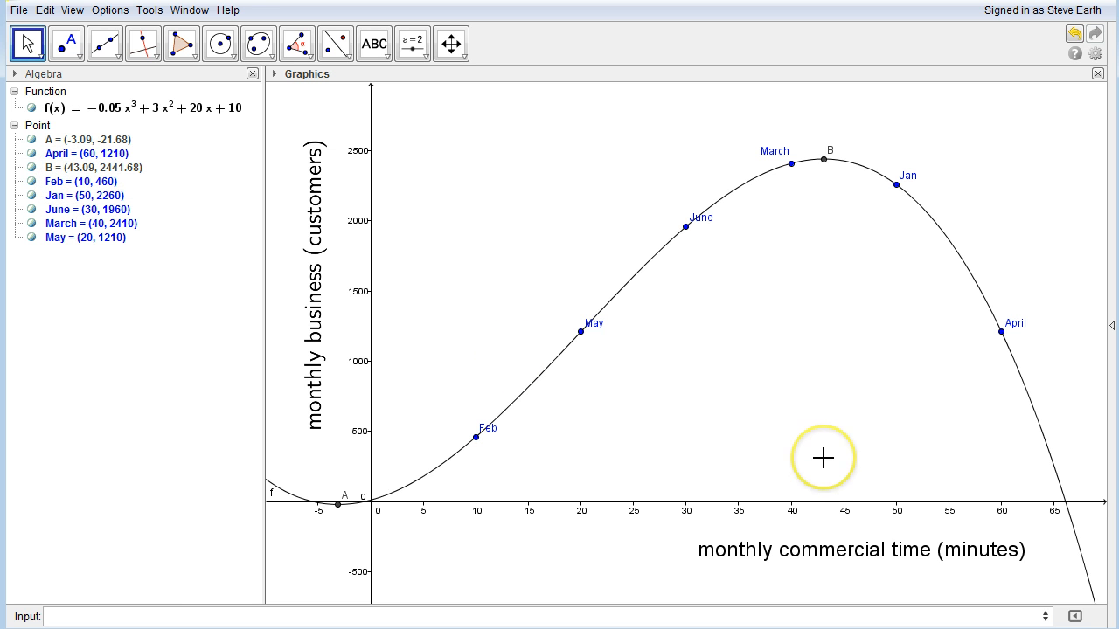
click(91, 170)
click(574, 392)
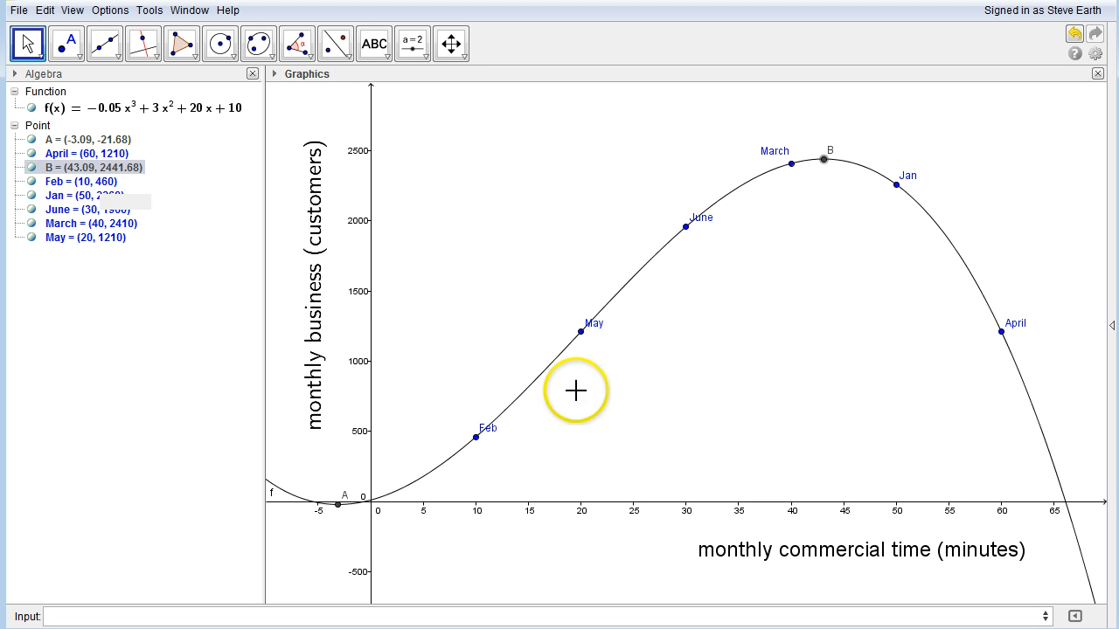
click(994, 557)
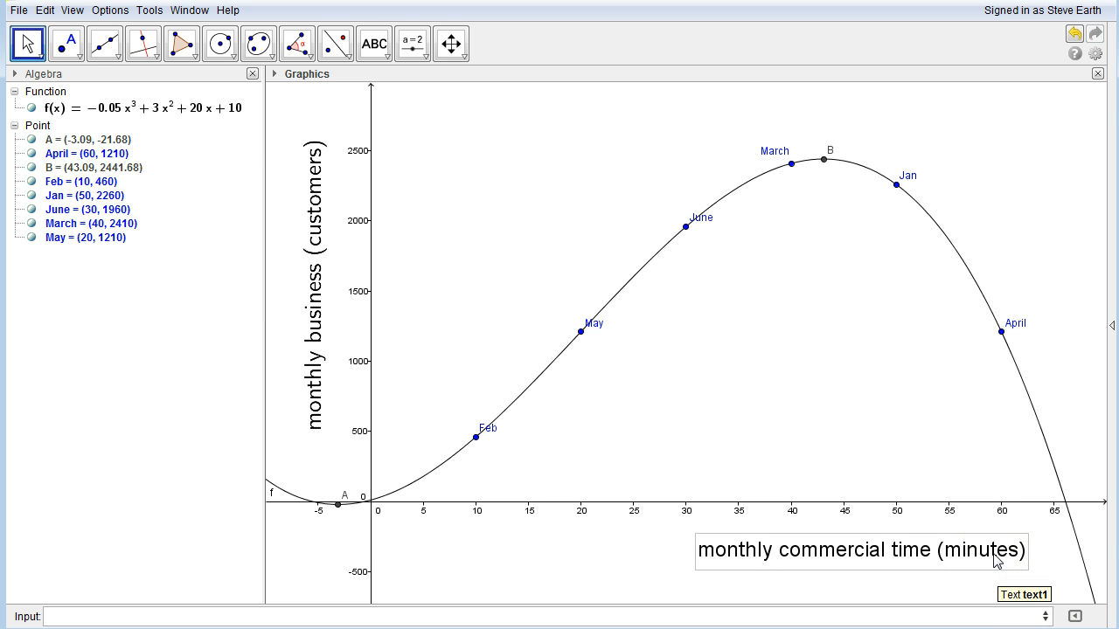
click(939, 570)
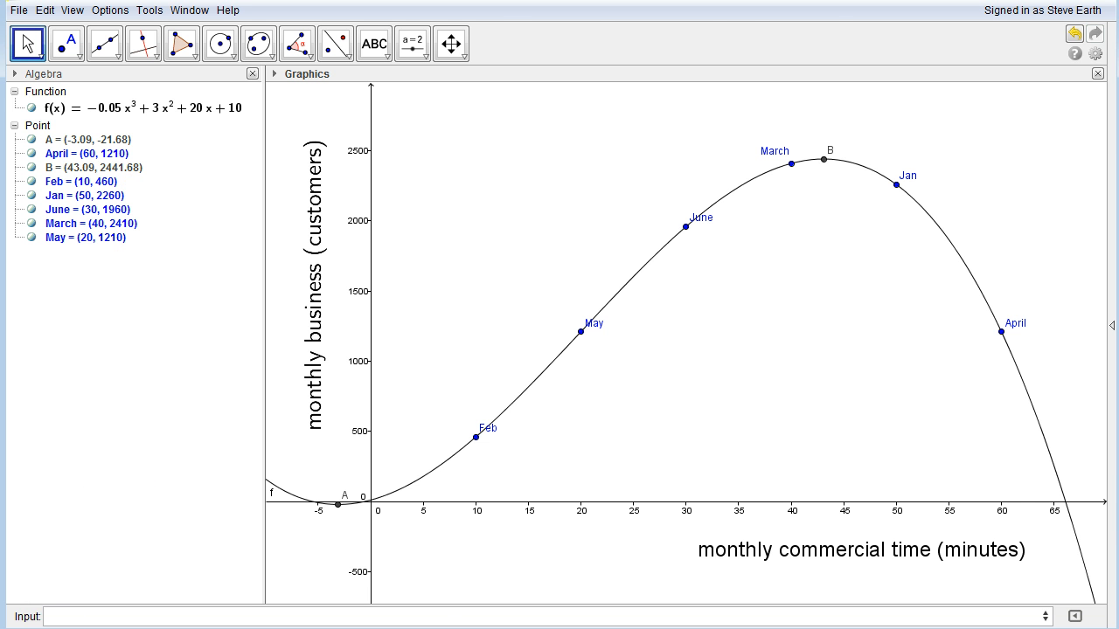
key(alt+Tab)
key(alt+Tab)
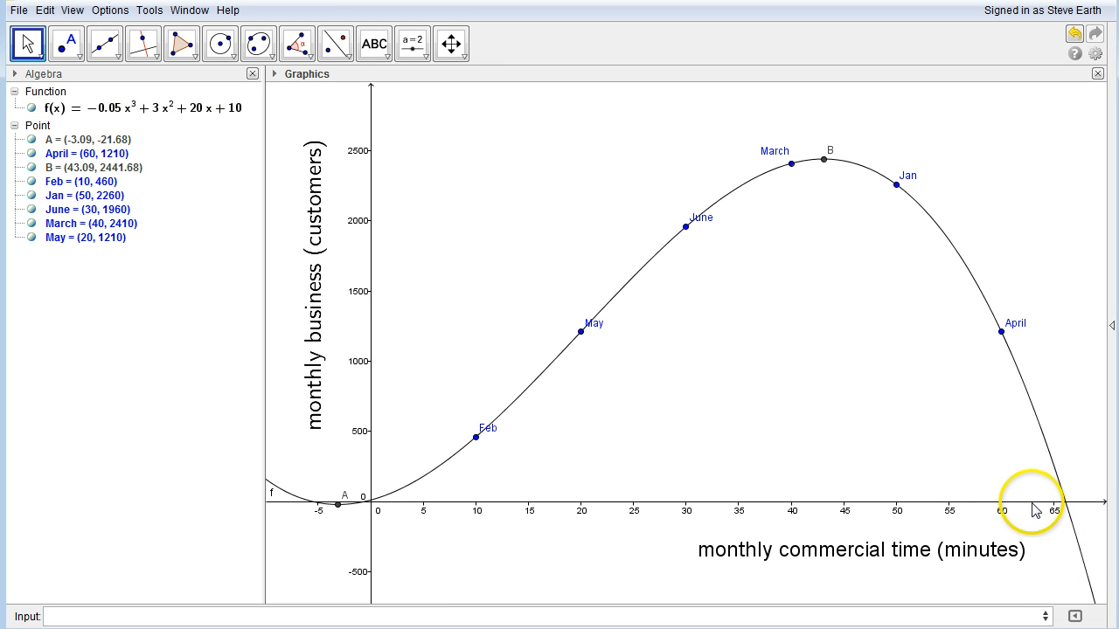
Step: Rescale the axes and examine the curve beyond 70 minutes and at negative commercial times, then undo the latest view changes
click(451, 43)
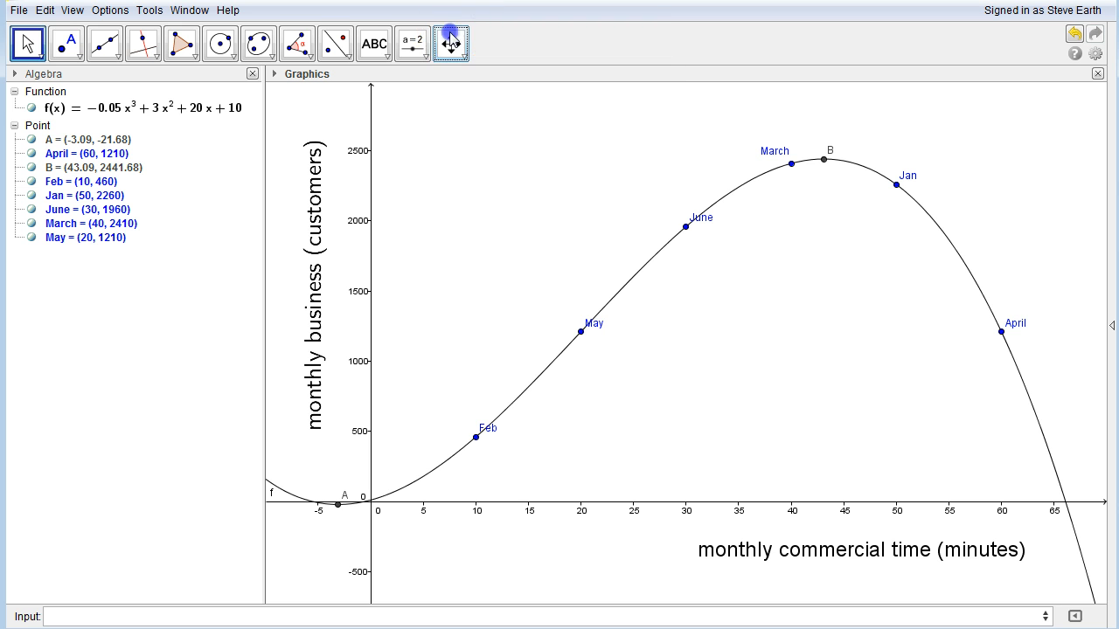
drag(917, 498, 766, 491)
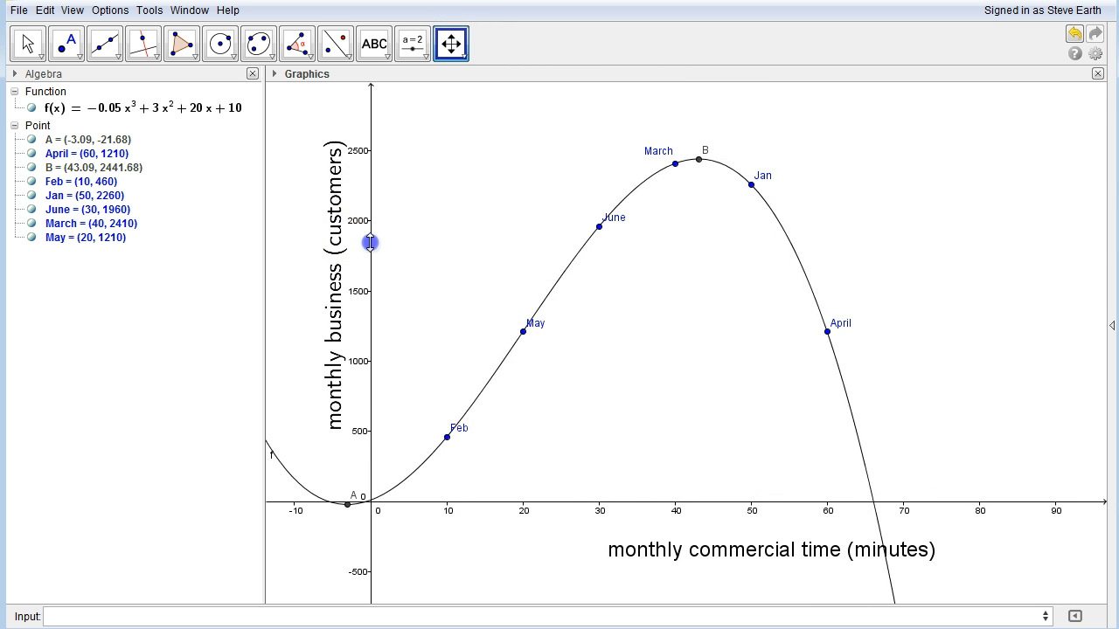
drag(370, 242, 387, 349)
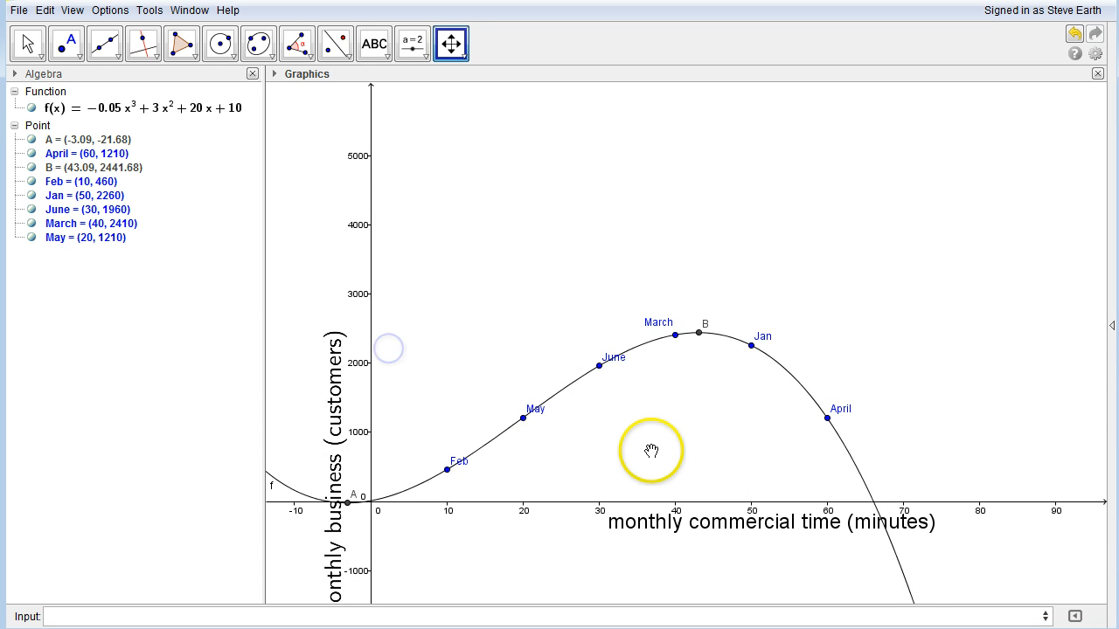
drag(650, 450, 657, 293)
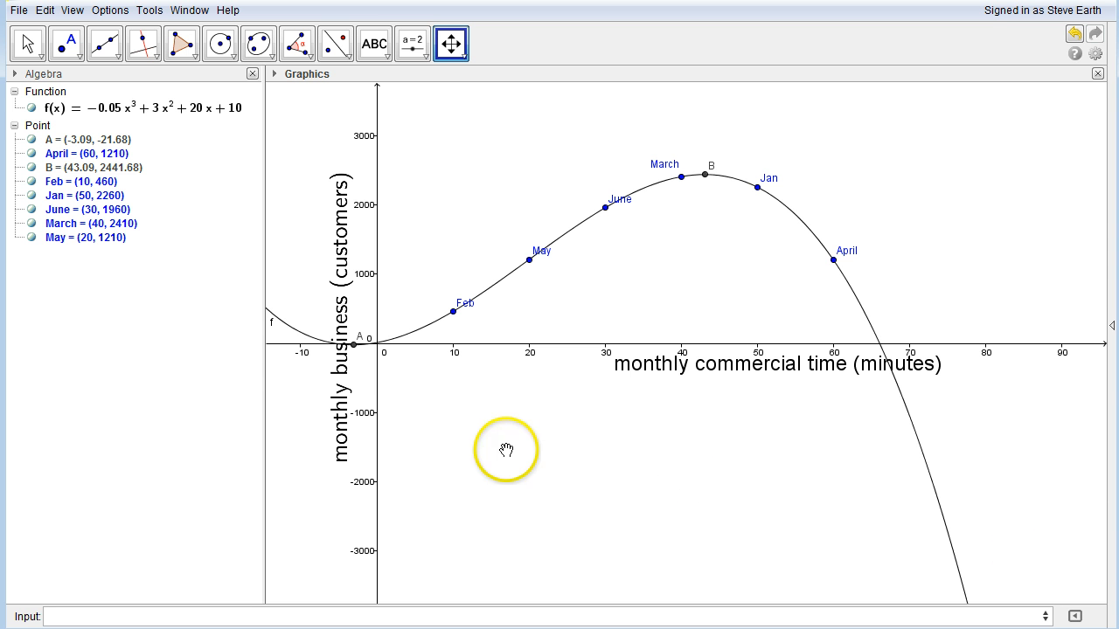
drag(450, 393, 753, 446)
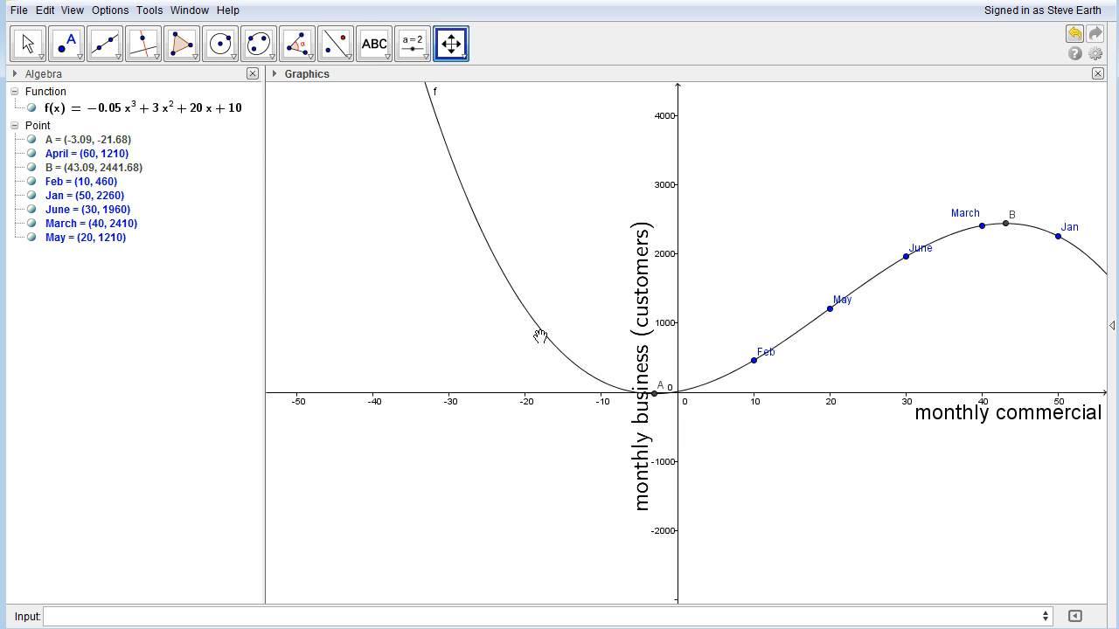
drag(817, 448, 660, 614)
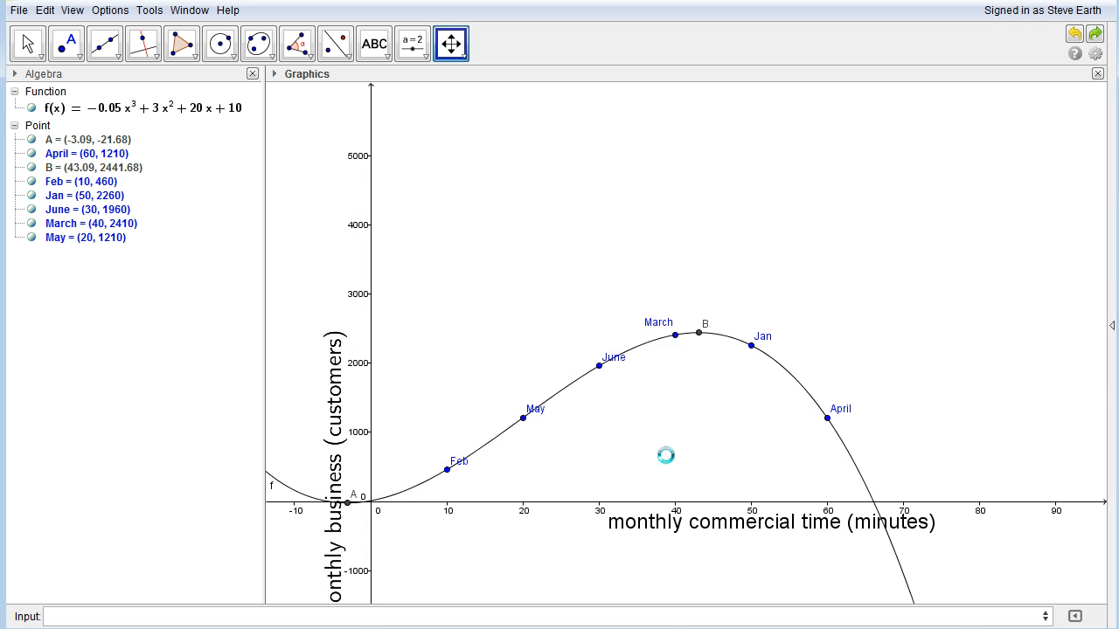
drag(371, 427, 371, 352)
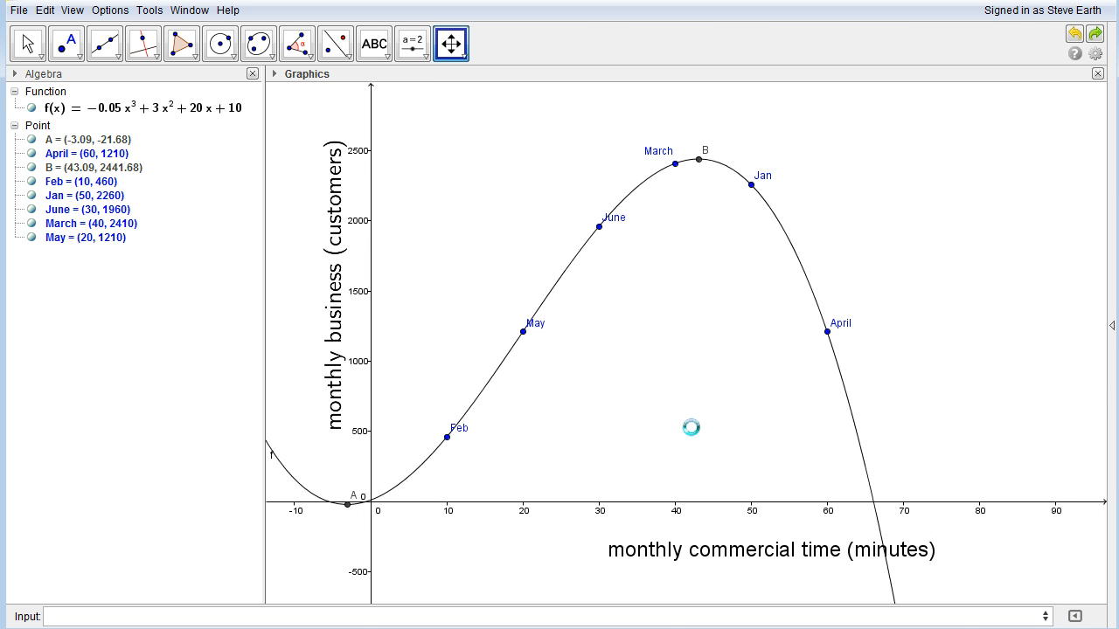